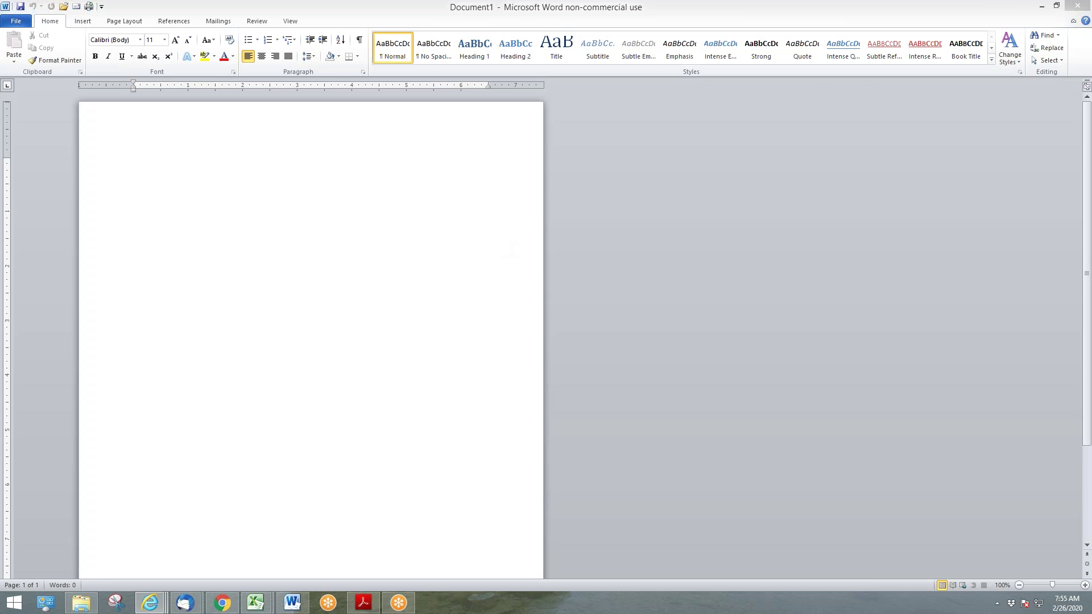
# Switch to Internet Explorer and review both pages of The Wonder Land flyer PDF in a maximized window
pyautogui.click(150, 603)
pyautogui.moveTo(561, 104); pyautogui.dragTo(300, 103)
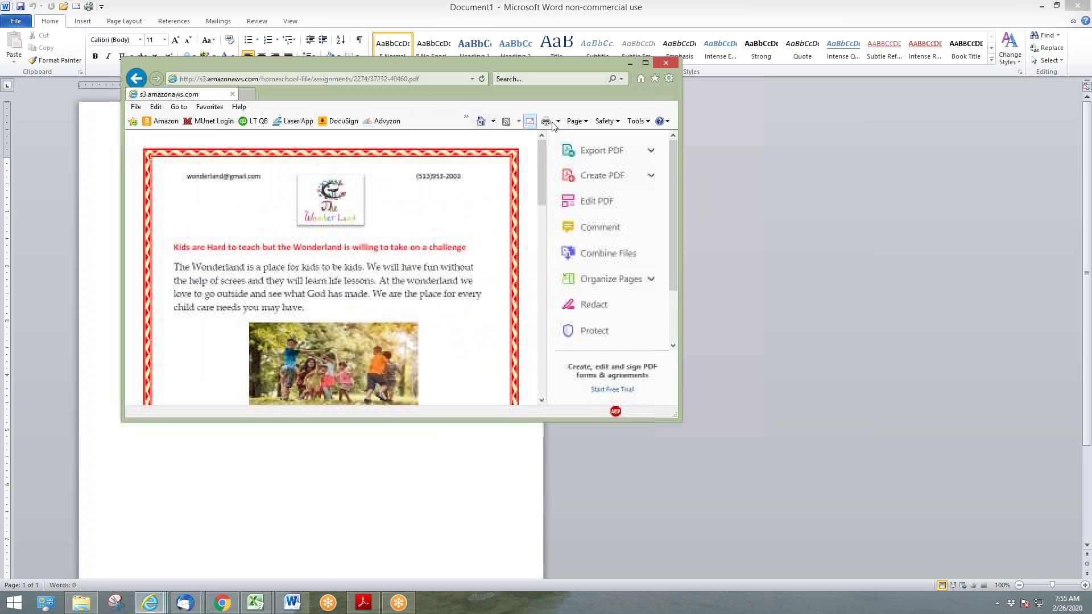
pyautogui.click(645, 63)
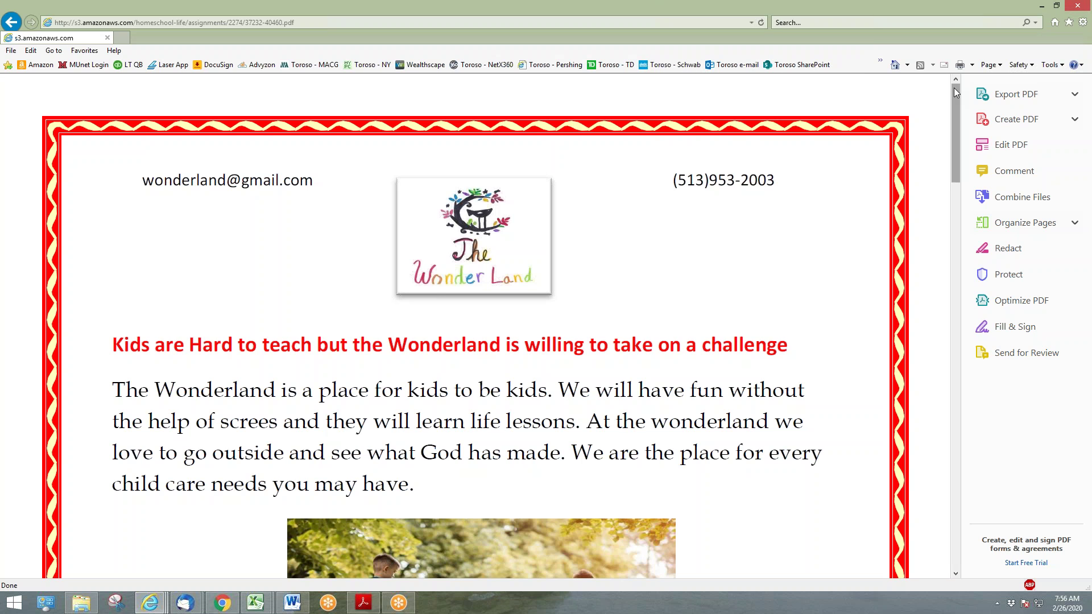
pyautogui.moveTo(955, 87); pyautogui.dragTo(960, 236)
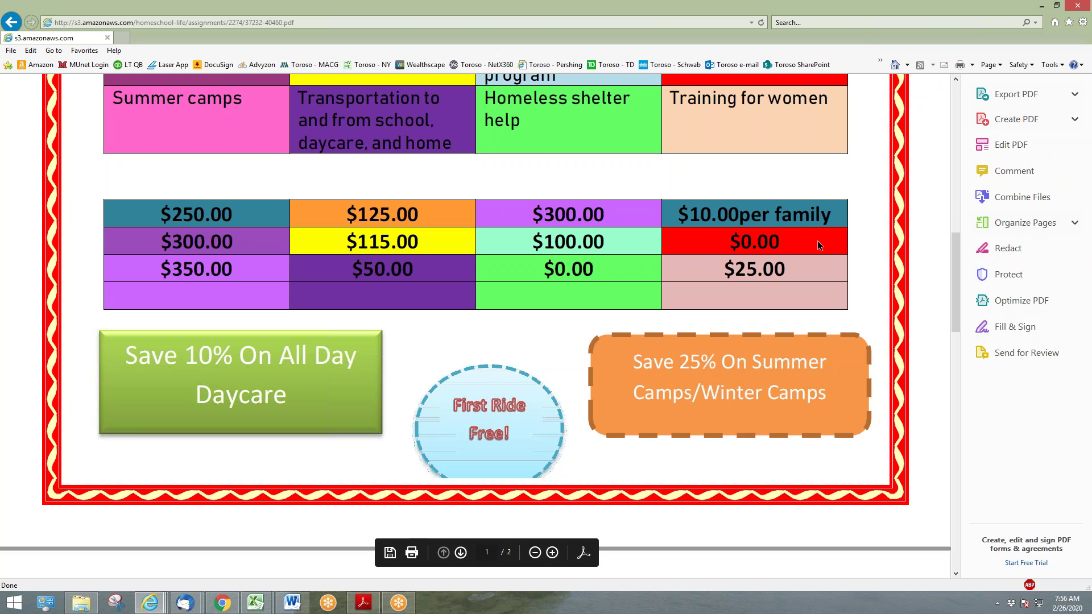
pyautogui.moveTo(956, 247); pyautogui.dragTo(948, 324)
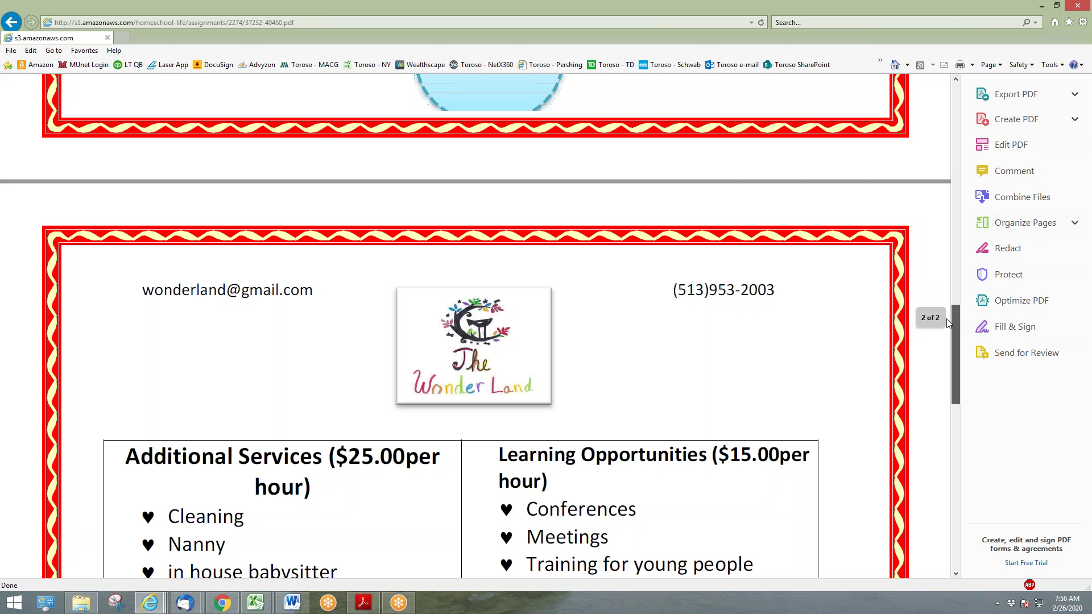
pyautogui.scroll(-3, 944, 336)
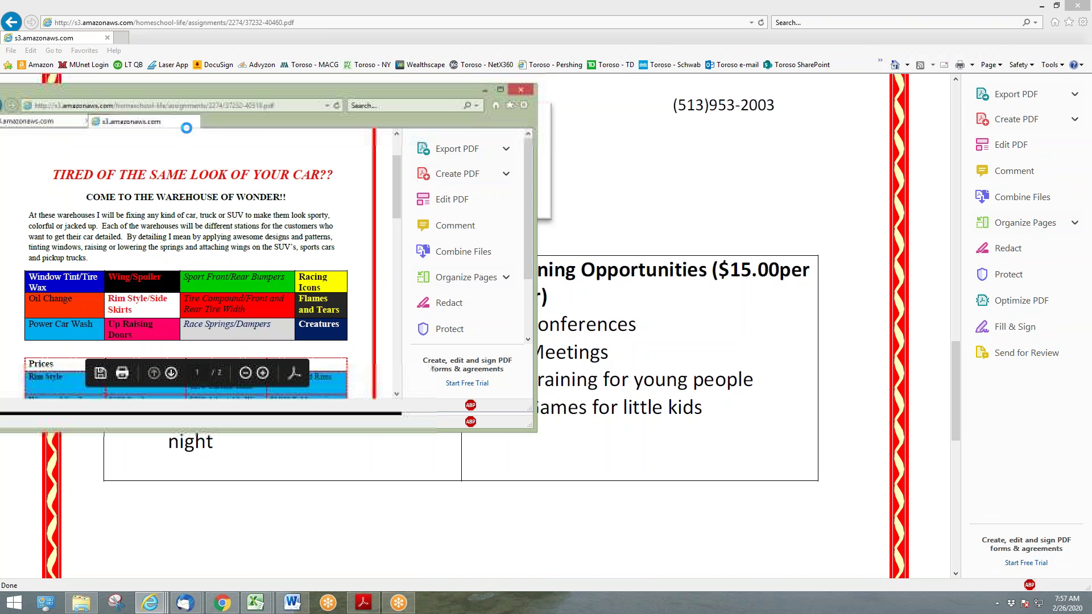
# Look through both pages of the Warehouse of Wonder car flyer in a maximized window, and close both flyer PDFs
pyautogui.click(500, 89)
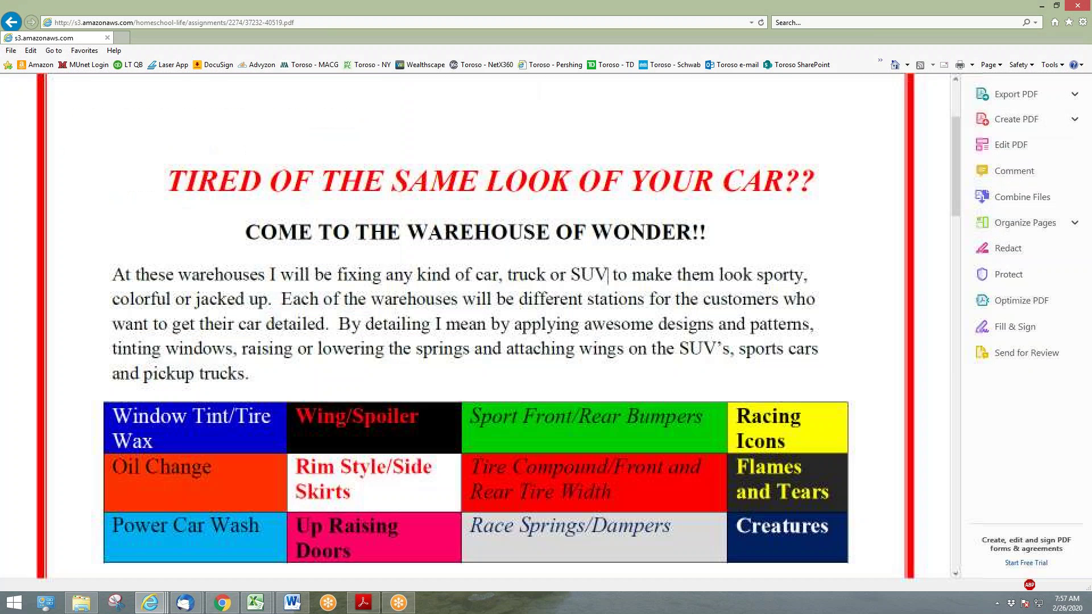
pyautogui.moveTo(954, 128); pyautogui.dragTo(961, 92)
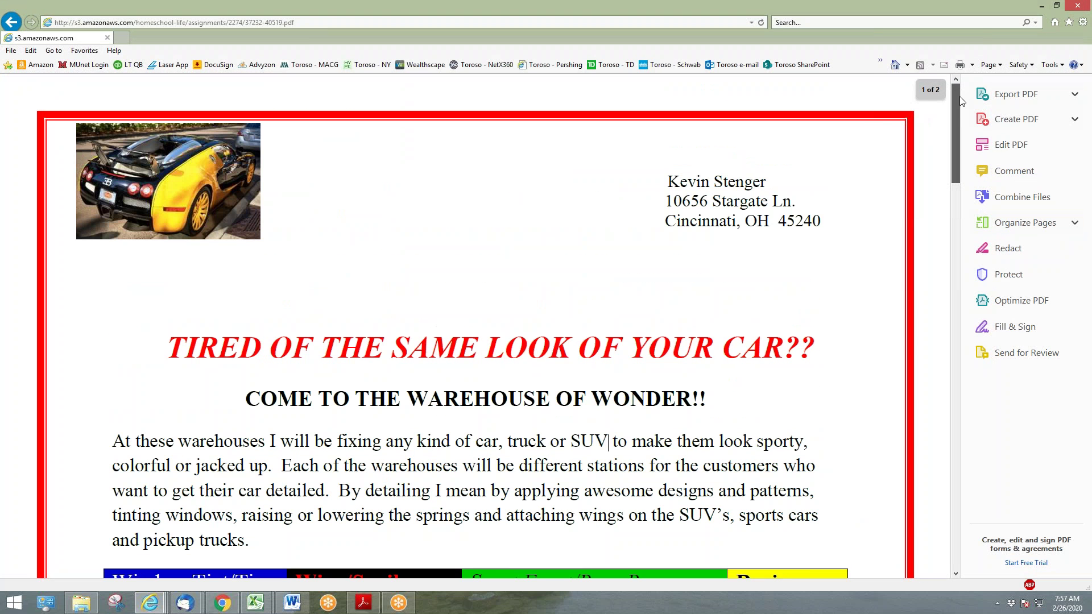
pyautogui.moveTo(962, 102); pyautogui.dragTo(932, 195)
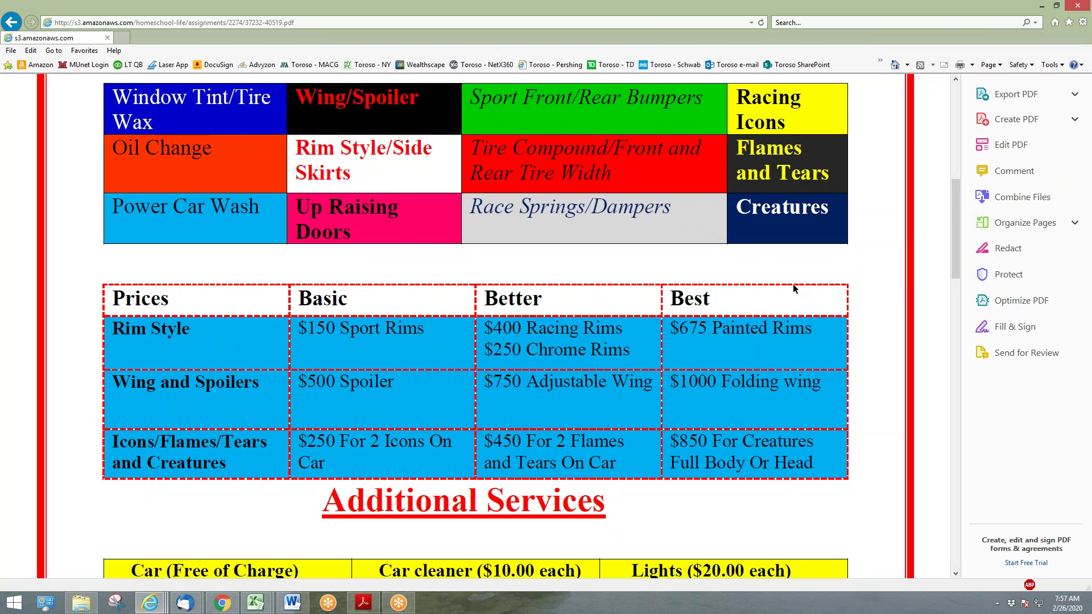
pyautogui.moveTo(954, 202); pyautogui.dragTo(953, 246)
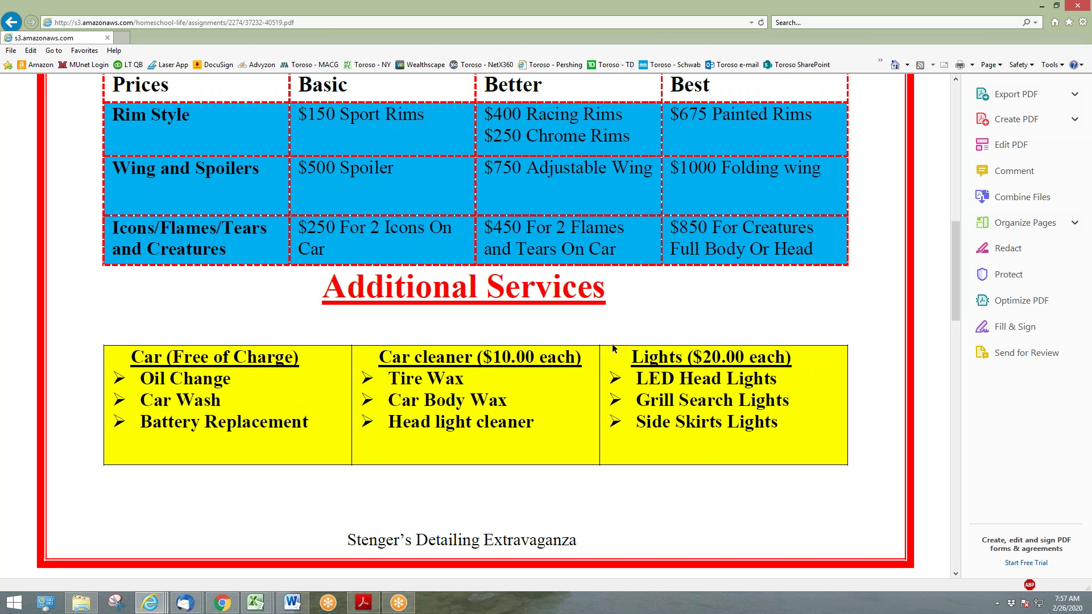
pyautogui.moveTo(955, 267); pyautogui.dragTo(940, 344)
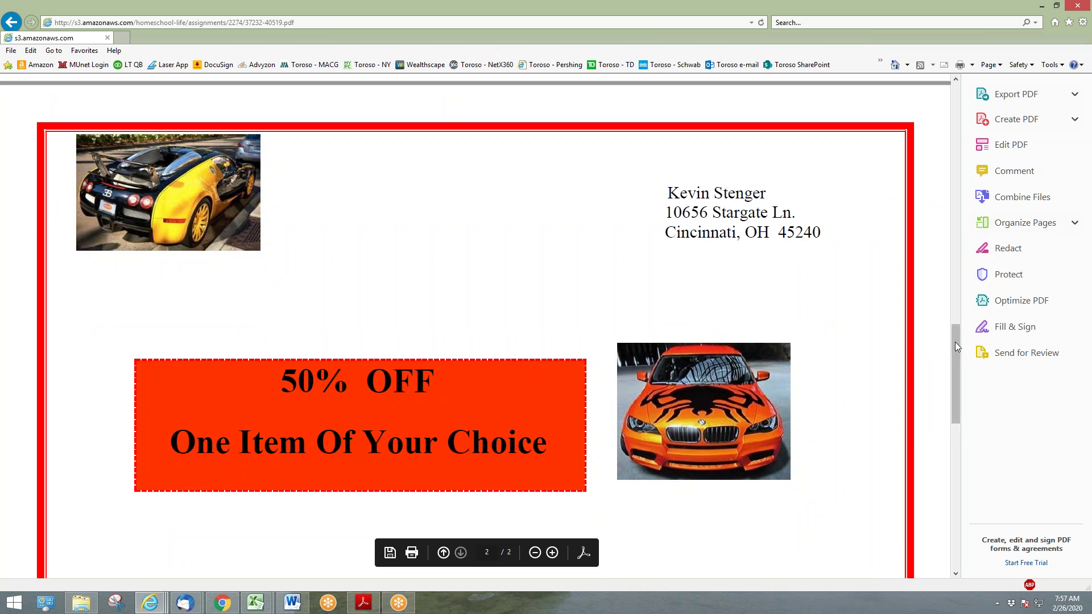
pyautogui.moveTo(954, 342); pyautogui.dragTo(954, 370)
pyautogui.moveTo(920, 273); pyautogui.dragTo(916, 96)
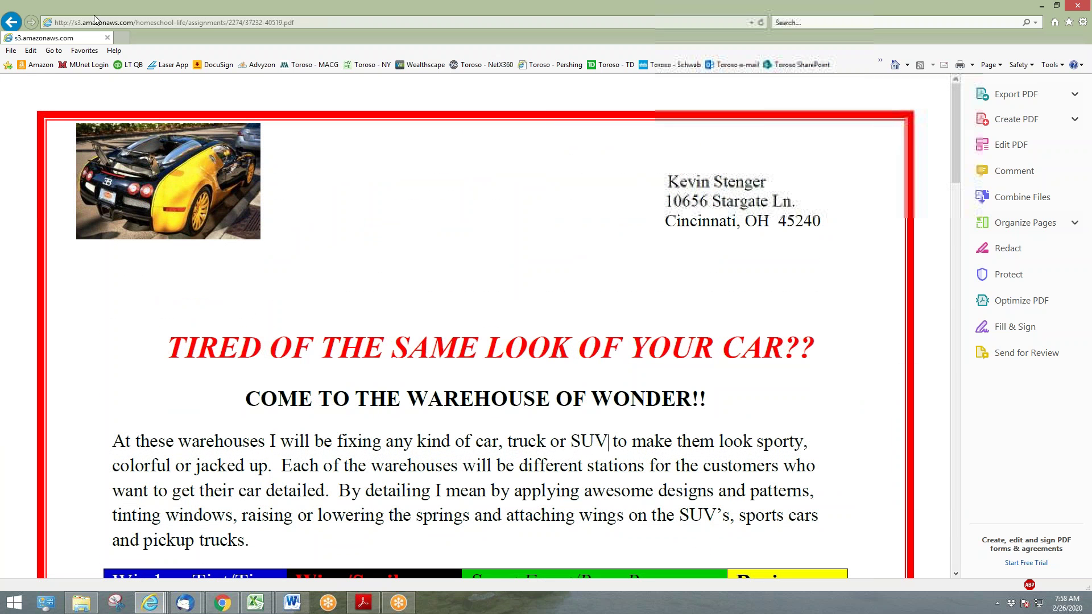
pyautogui.click(108, 38)
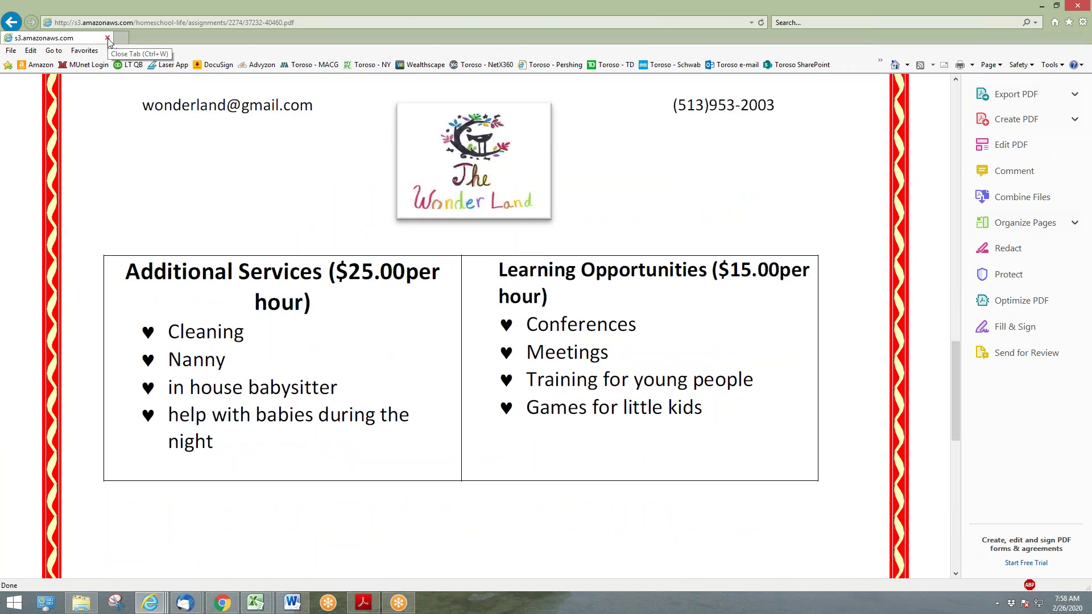
pyautogui.click(107, 38)
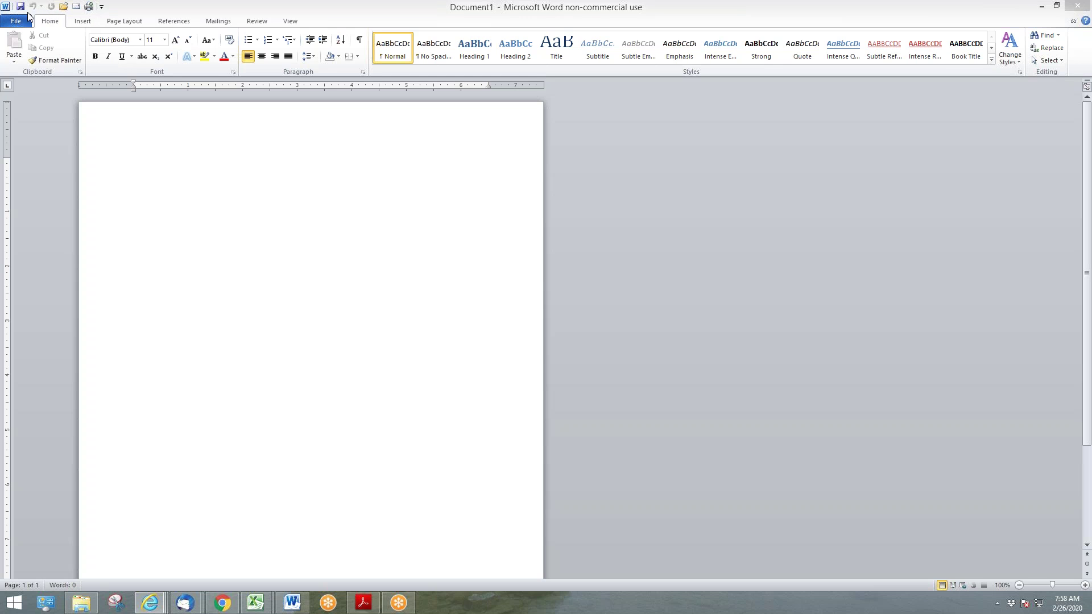
# Remove the Envelopes command from the Quick Access Toolbar
pyautogui.click(102, 7)
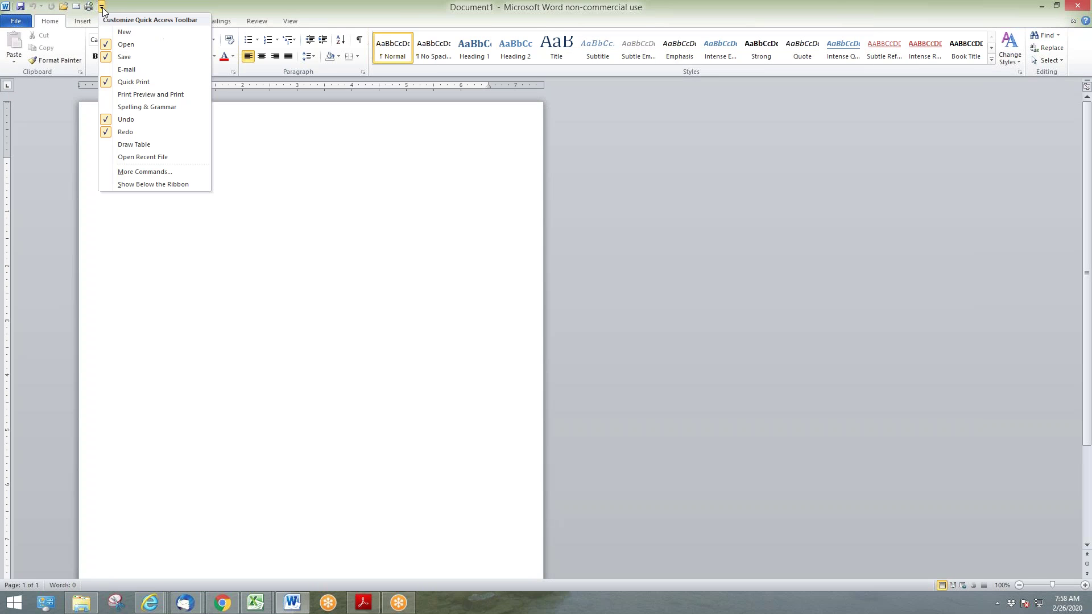
pyautogui.click(126, 172)
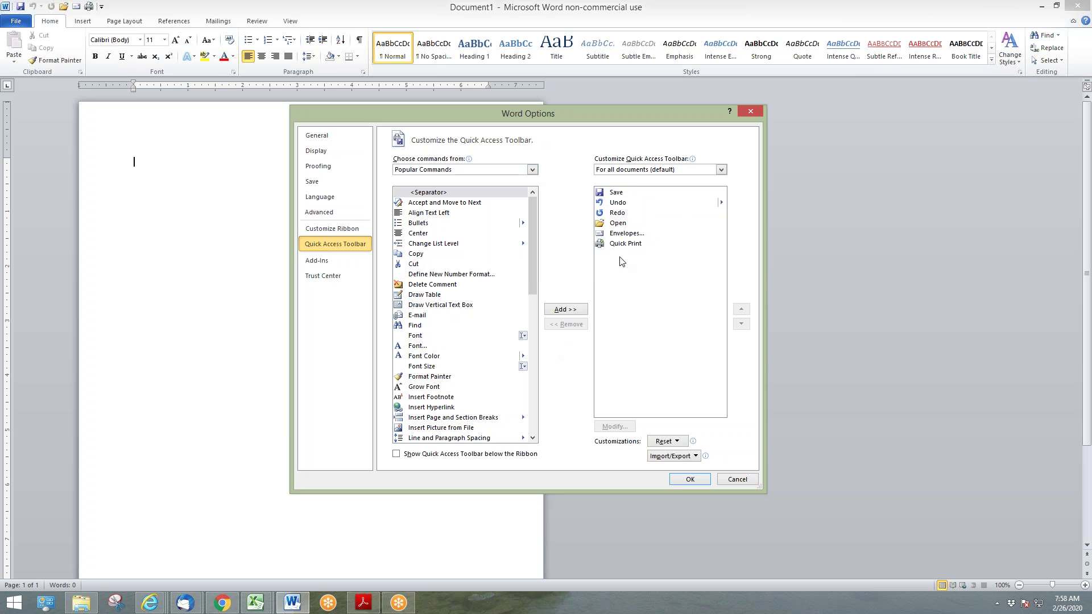
pyautogui.click(629, 234)
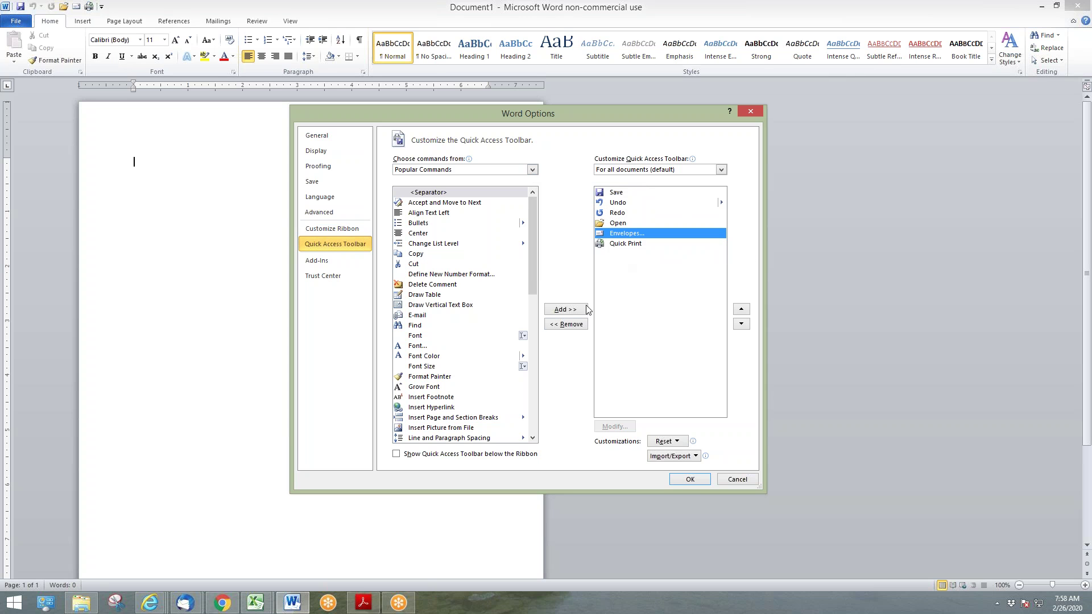
pyautogui.click(566, 325)
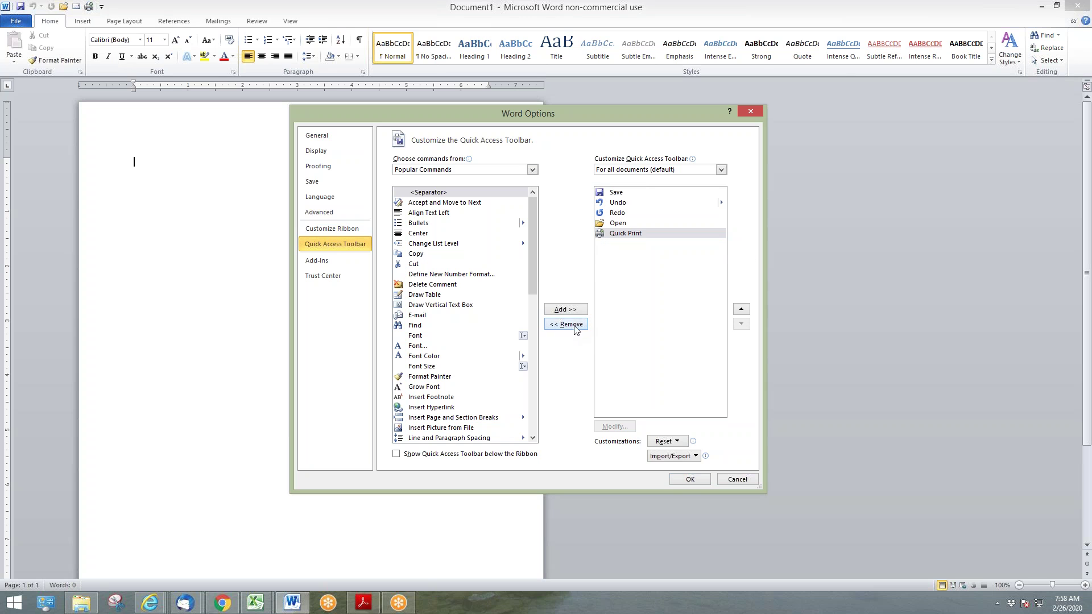
pyautogui.click(689, 481)
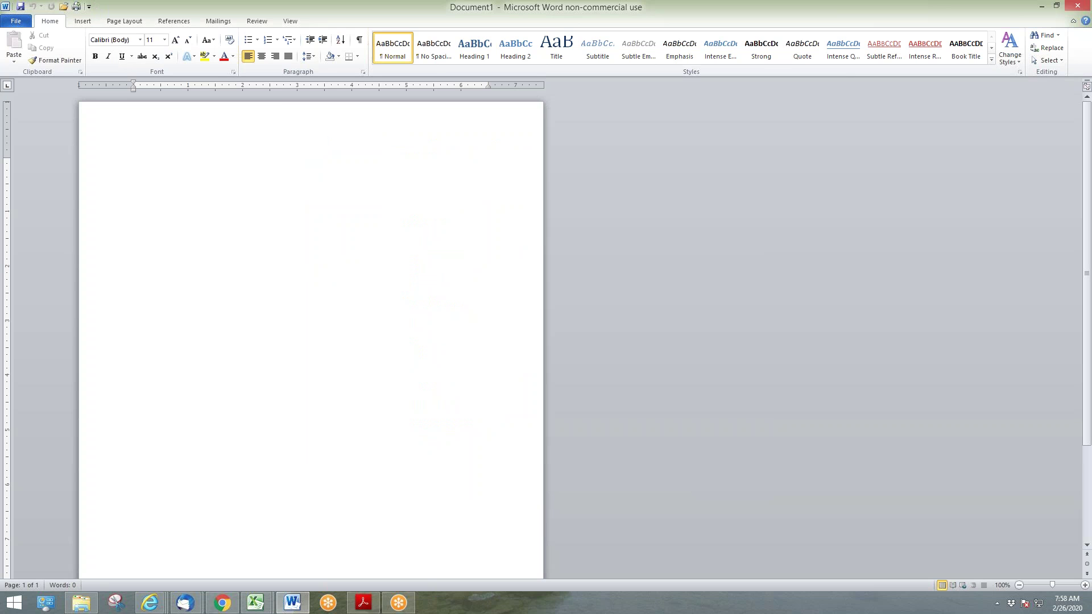
# Add the Envelopes command from the All Commands list to the end of the Quick Access Toolbar
pyautogui.click(89, 6)
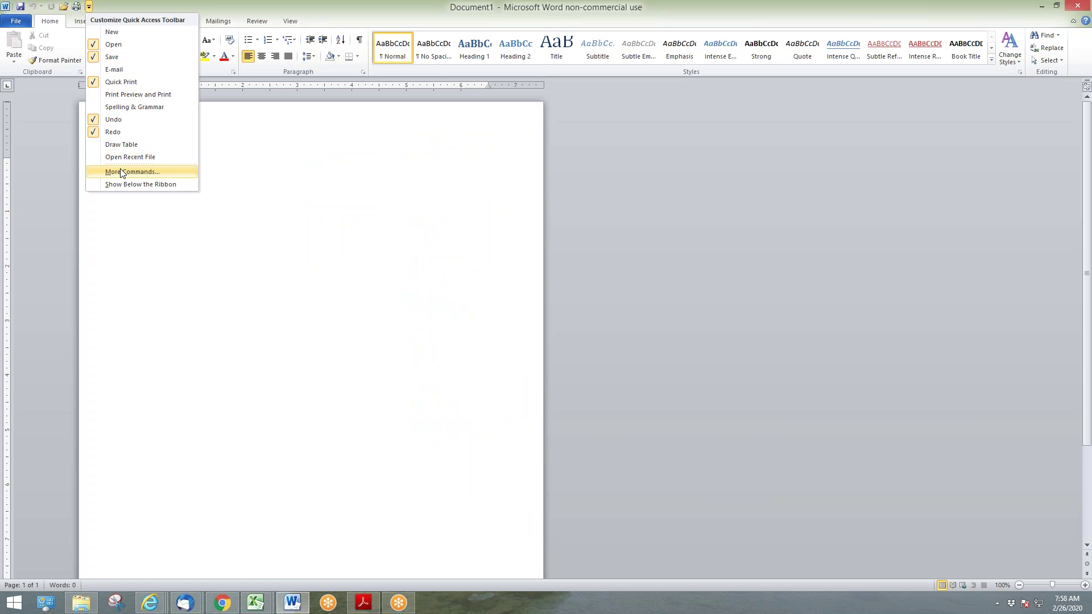
pyautogui.click(121, 173)
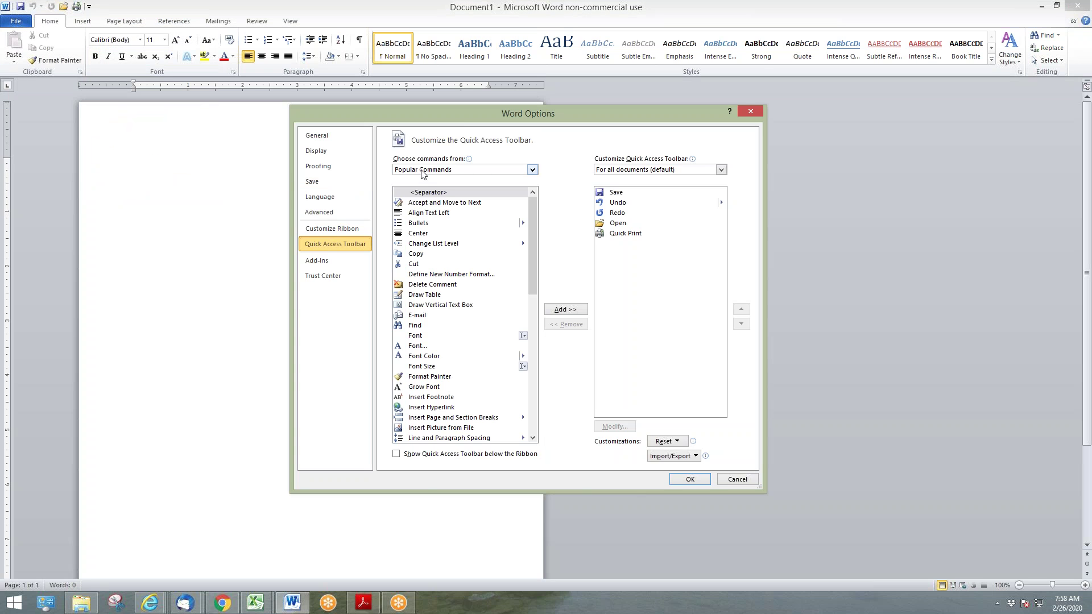
pyautogui.click(532, 171)
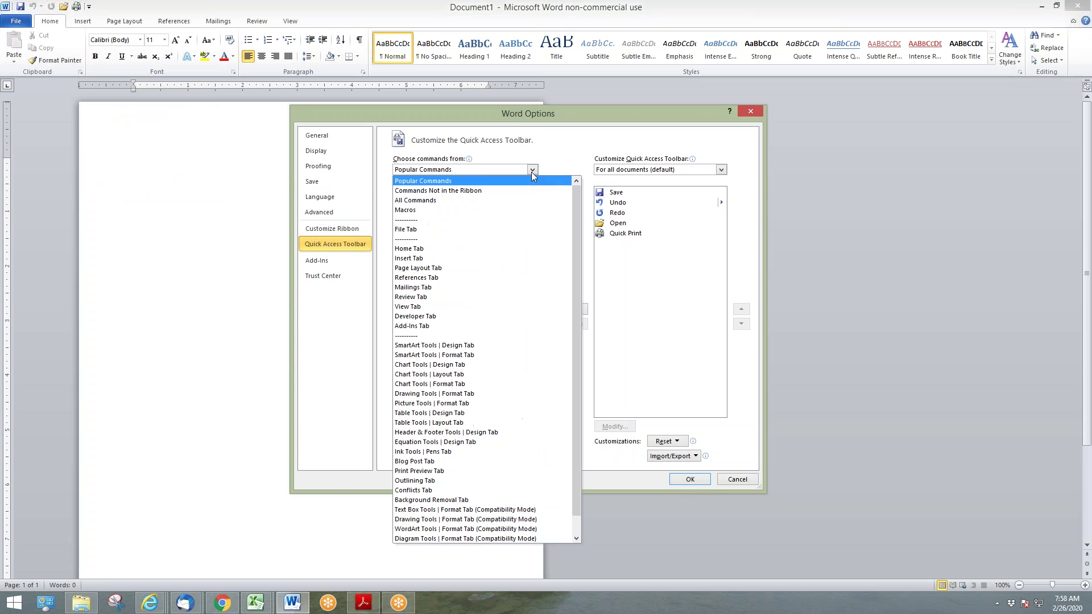
pyautogui.click(431, 200)
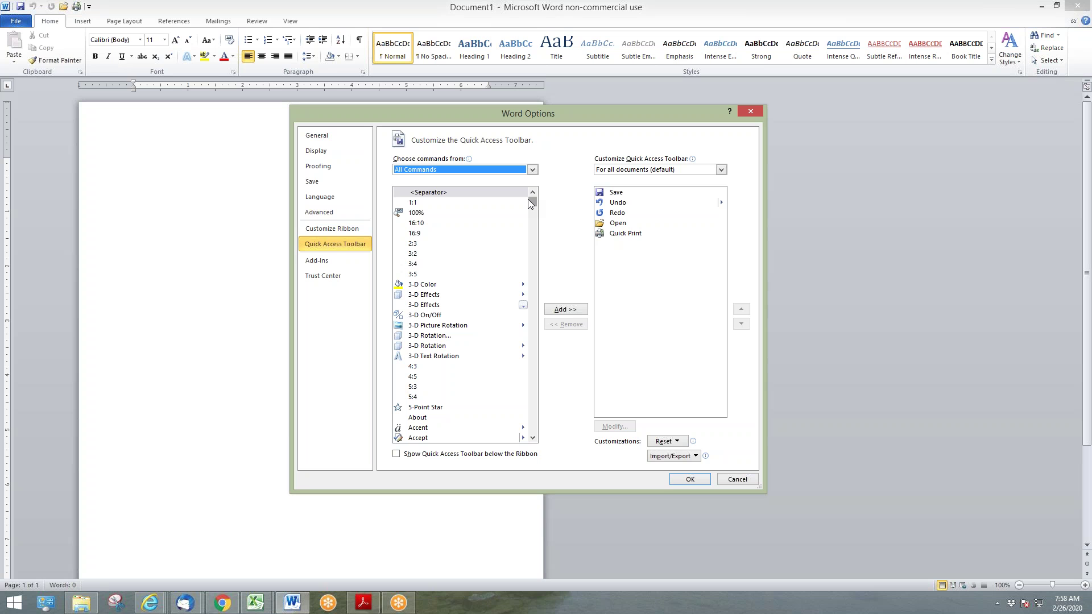
pyautogui.moveTo(534, 202); pyautogui.dragTo(524, 273)
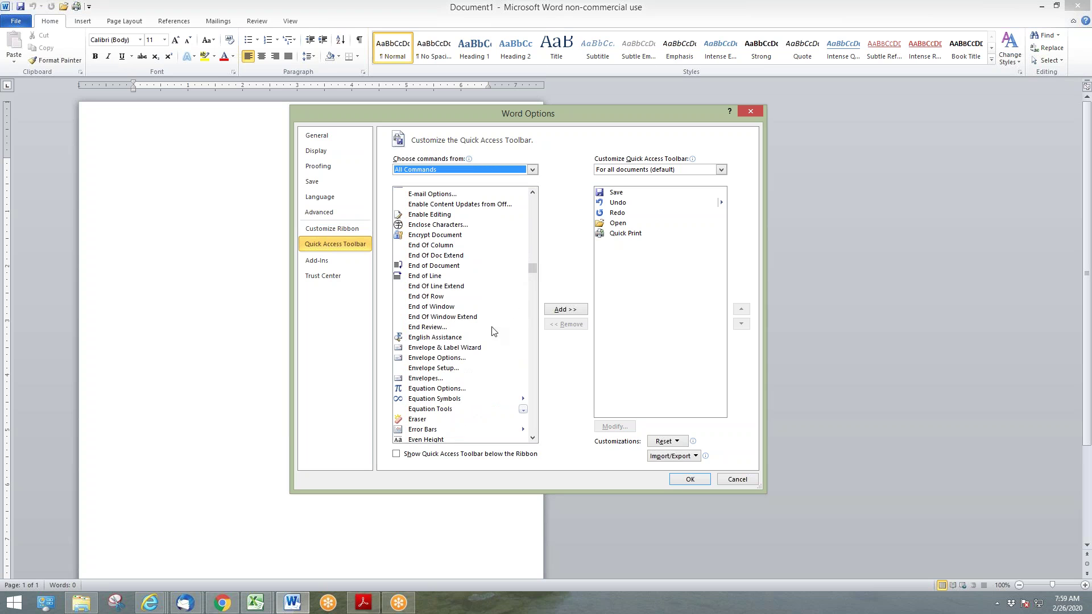
pyautogui.click(426, 378)
pyautogui.click(575, 310)
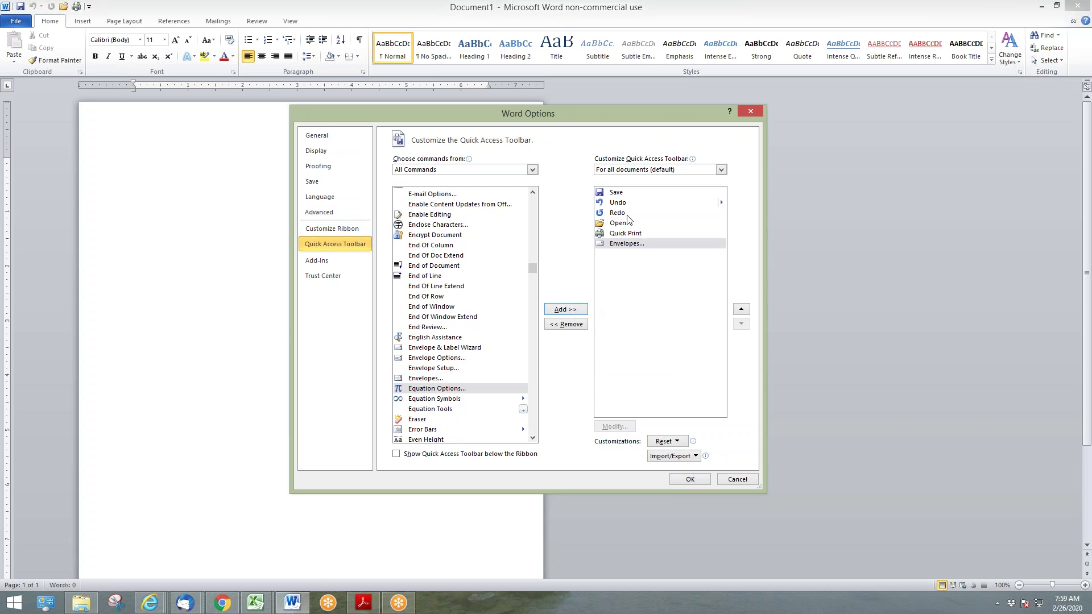
pyautogui.click(697, 479)
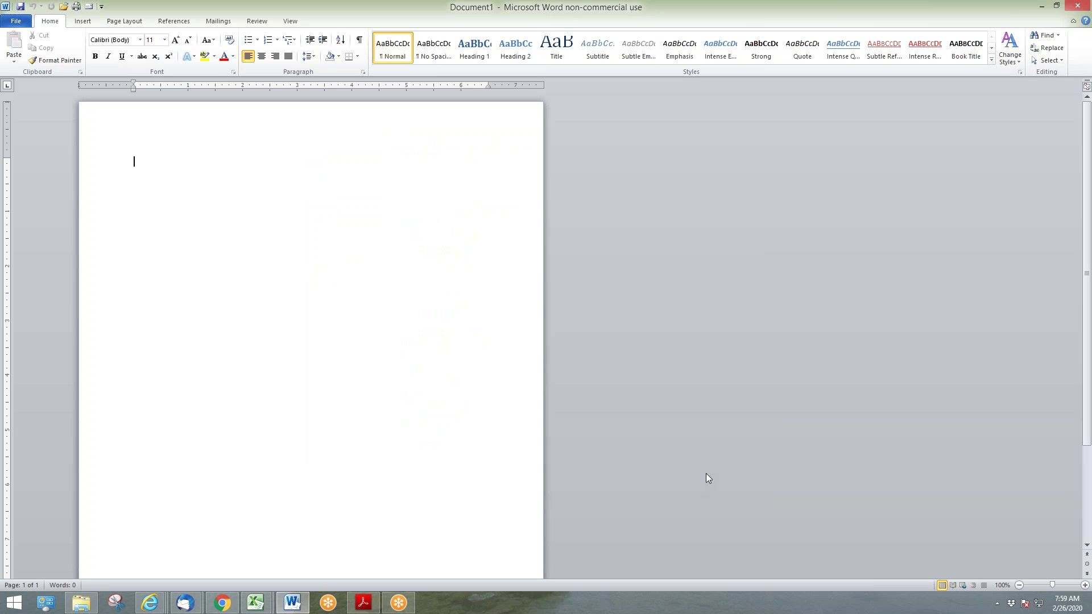
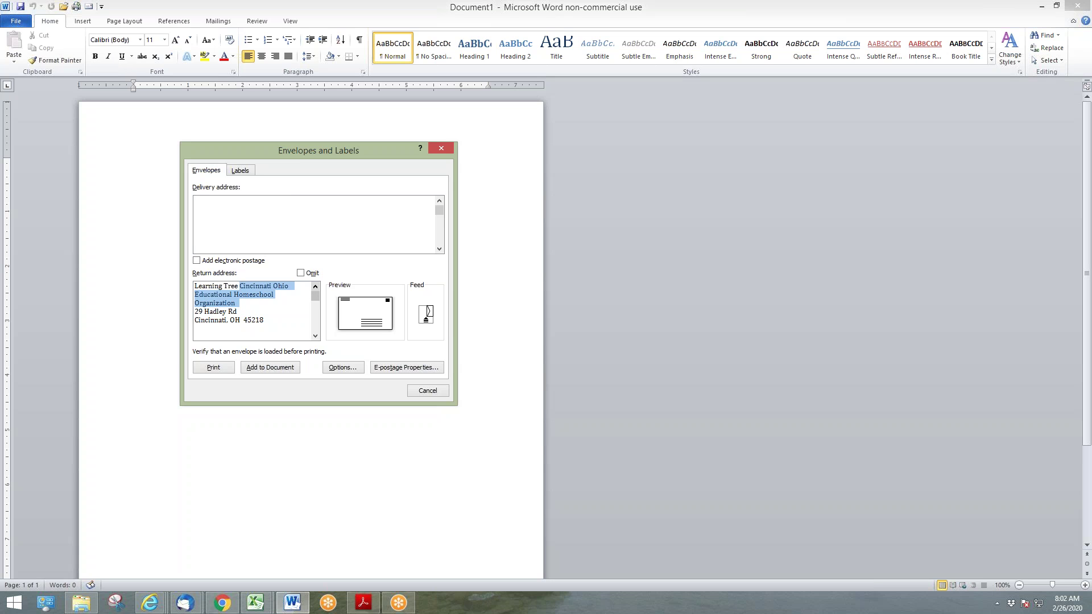
# Shorten the organization name in the envelope's return address to Learning Tree Co-Op and enter the recipient's name and postal address as the delivery address
pyautogui.write('Co-Op')
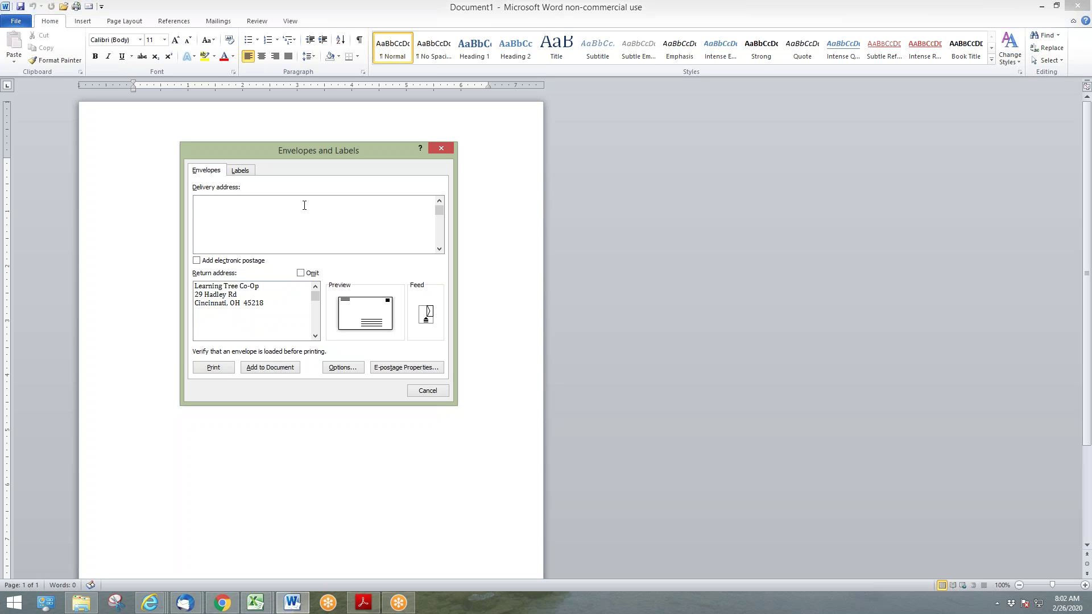
pyautogui.click(252, 227)
pyautogui.write('Mrs. Bru')
pyautogui.press('BackSpace')
pyautogui.press('BackSpace')
pyautogui.write('urgdorf 1234 Main Street F')
pyautogui.press('BackSpace')
pyautogui.write('H')
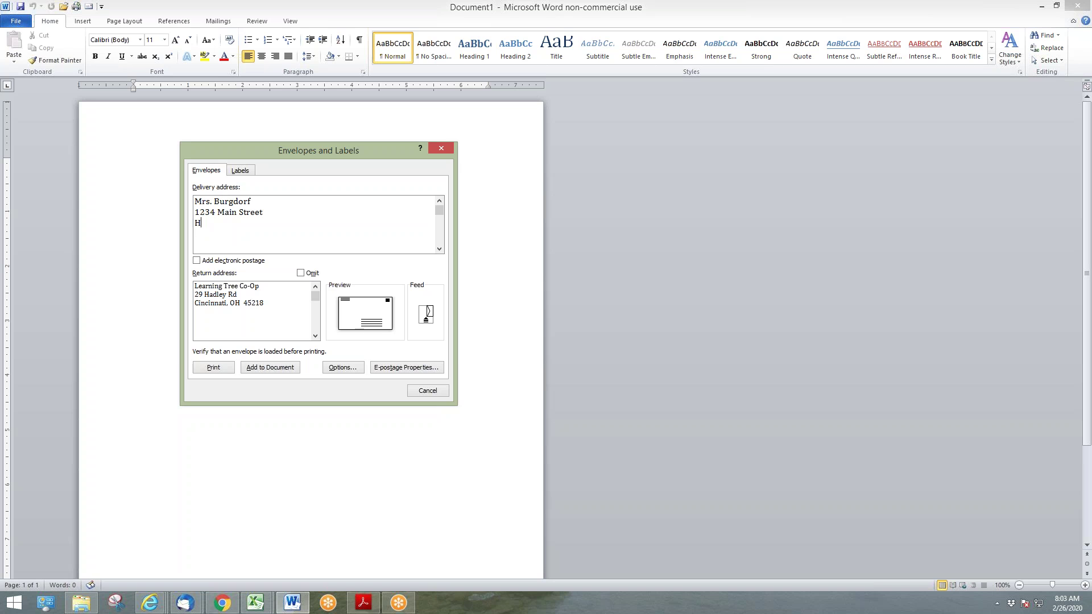
pyautogui.write('amilton, OH  45013')
# Set the delivery address font style to Italic in the envelope options, and try the Small caps effect before clearing it
pyautogui.moveTo(280, 226); pyautogui.dragTo(225, 206)
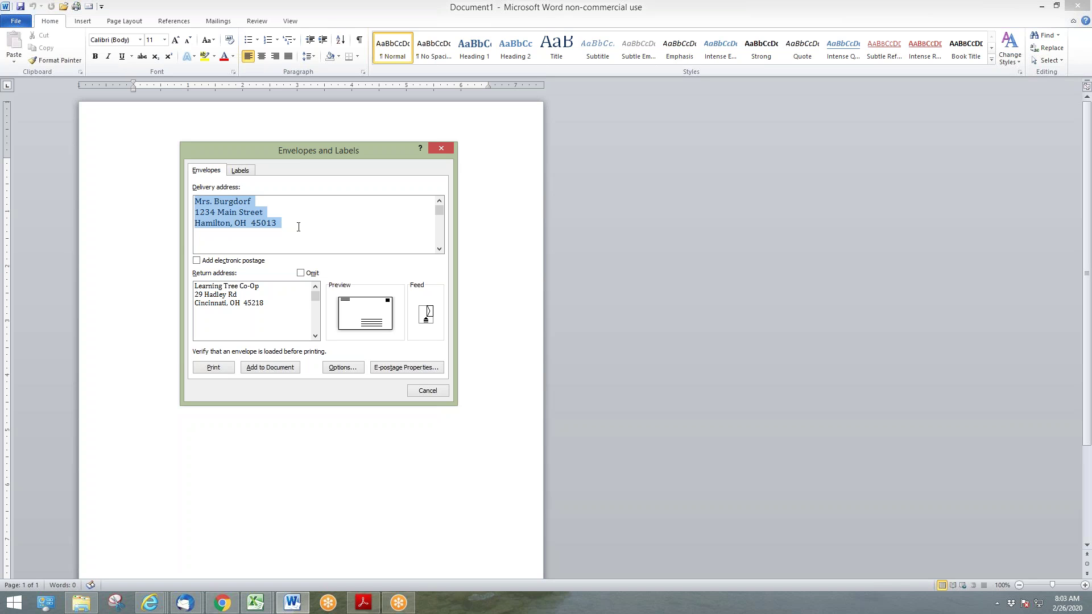
pyautogui.click(337, 368)
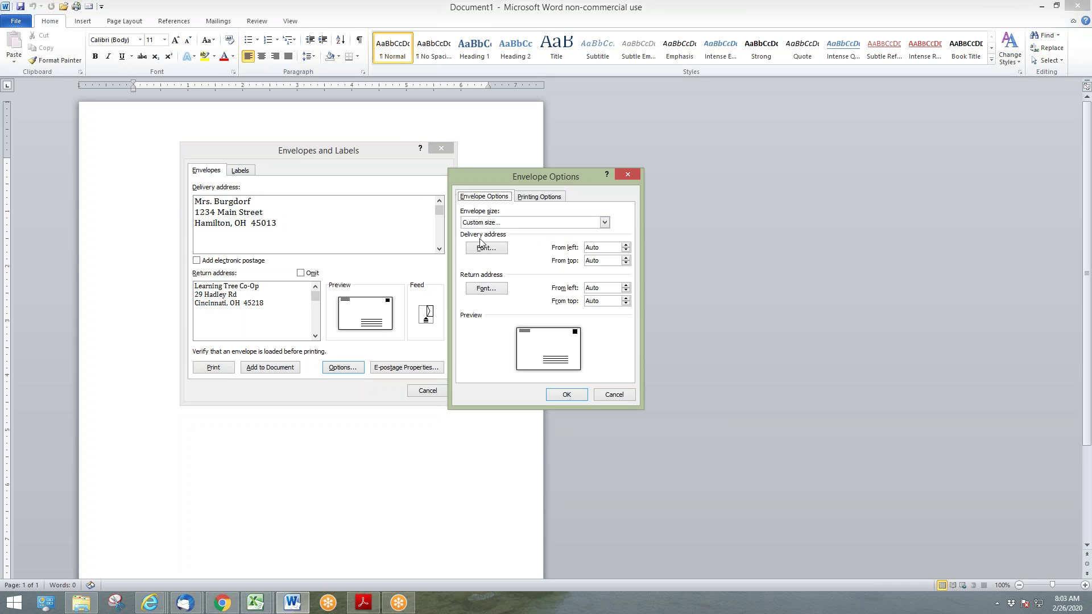
pyautogui.click(495, 250)
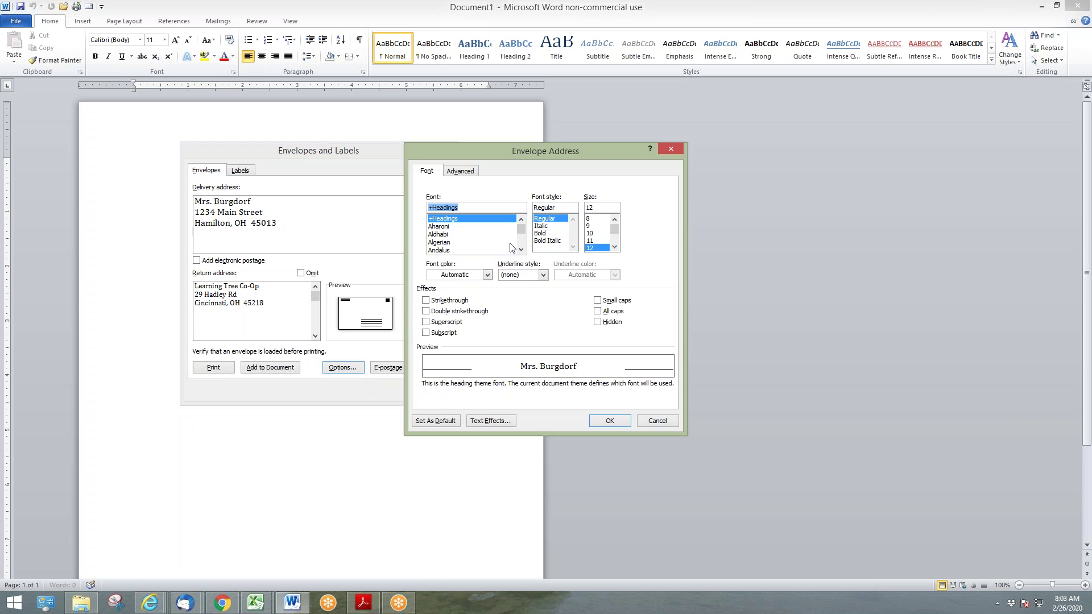
pyautogui.click(553, 227)
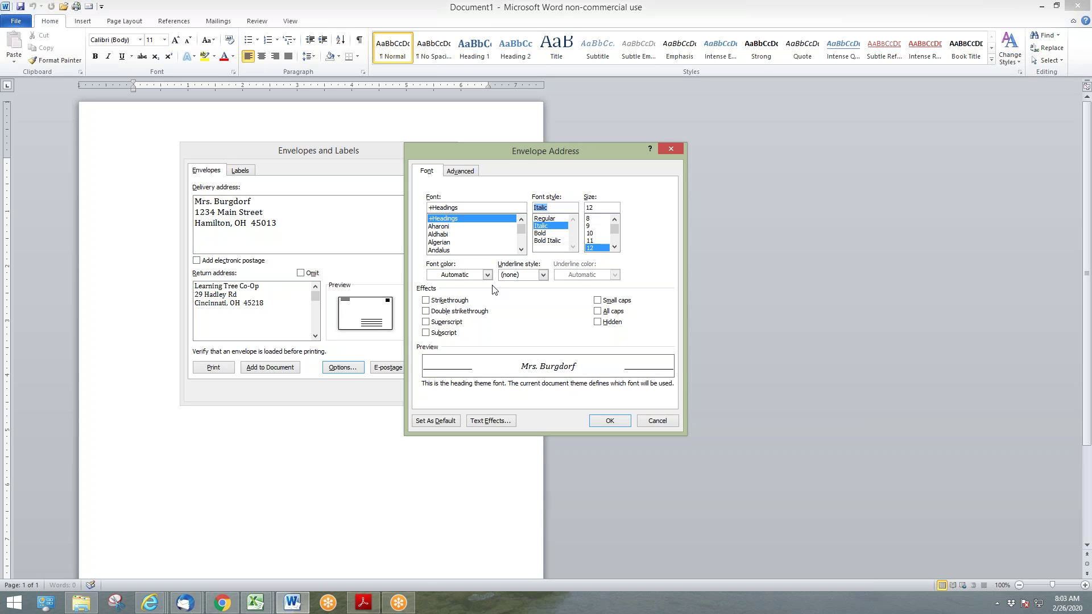
pyautogui.click(598, 301)
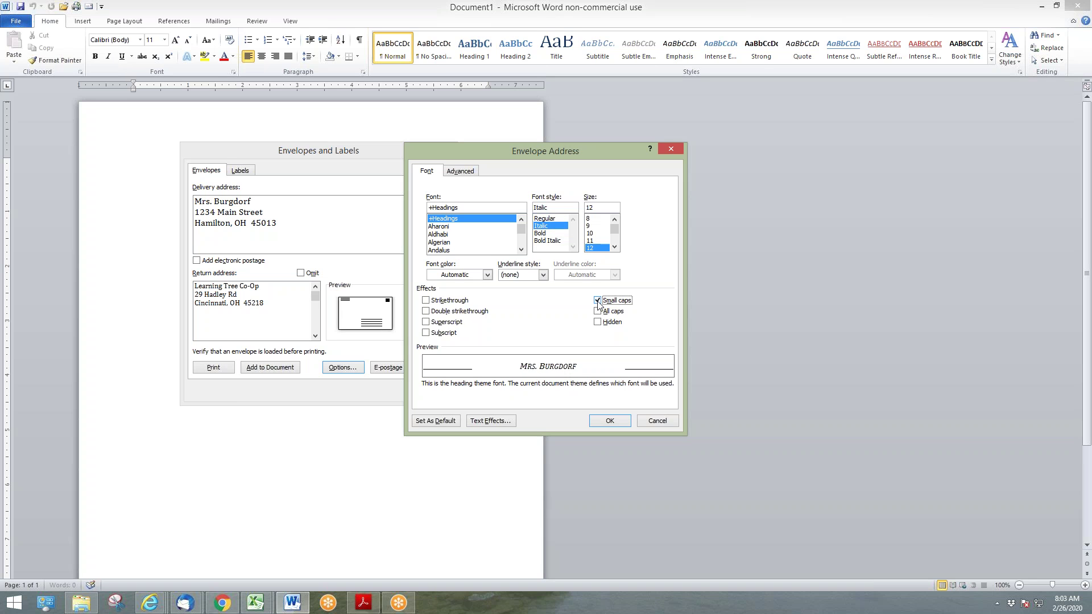
pyautogui.click(598, 301)
# Try several typefaces for the delivery address, including Aparajita, and choose AR BERKLEY
pyautogui.click(447, 243)
pyautogui.click(522, 241)
pyautogui.click(442, 243)
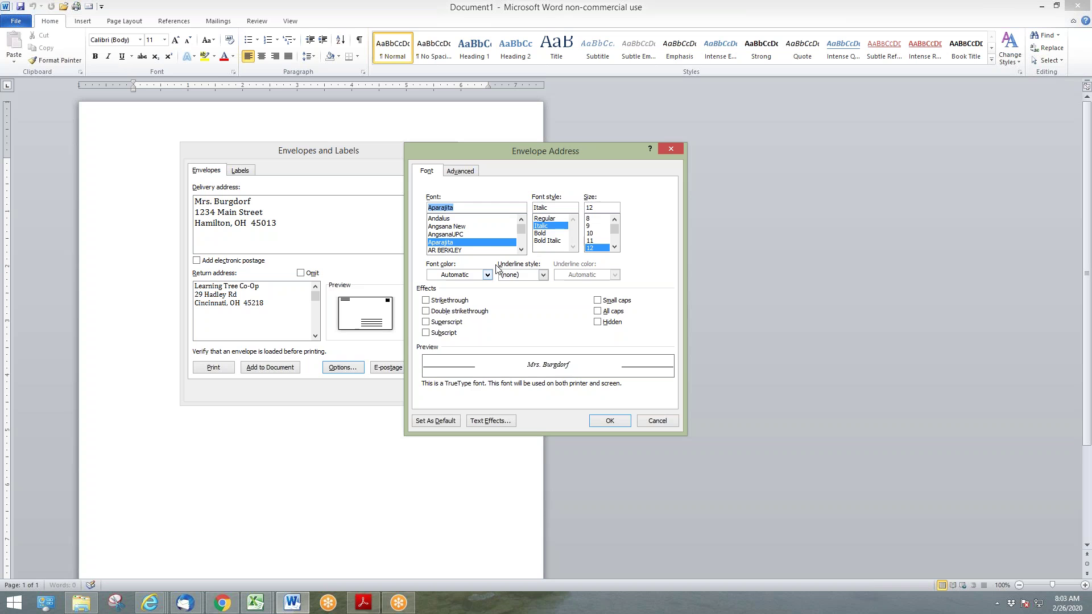
pyautogui.click(464, 251)
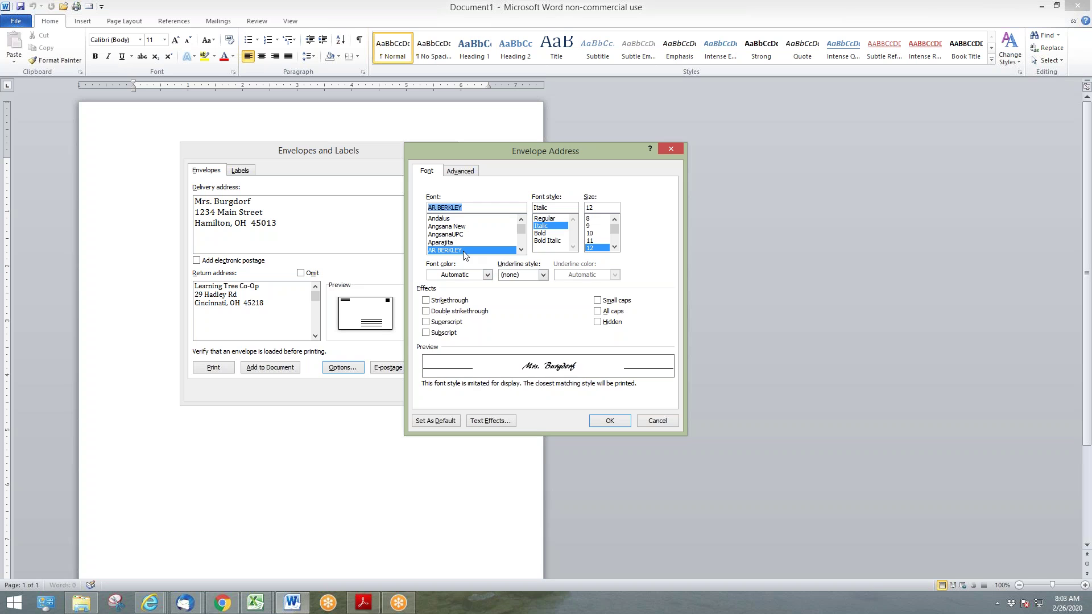
# Confirm the AR BERKLEY typeface, check the return address font settings, and set the delivery address font size to 14
pyautogui.click(609, 421)
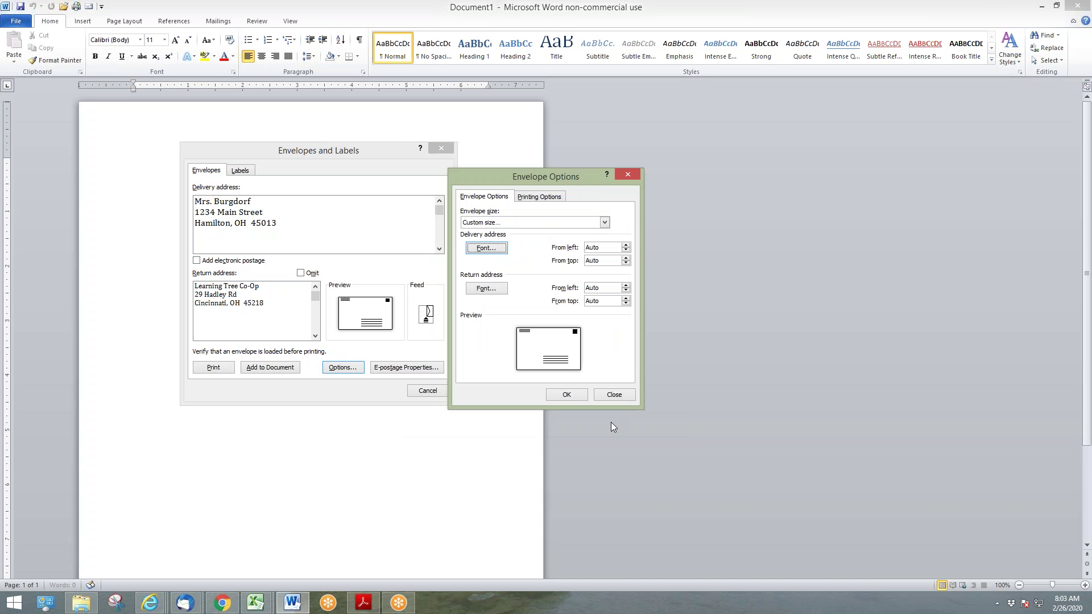
pyautogui.click(486, 289)
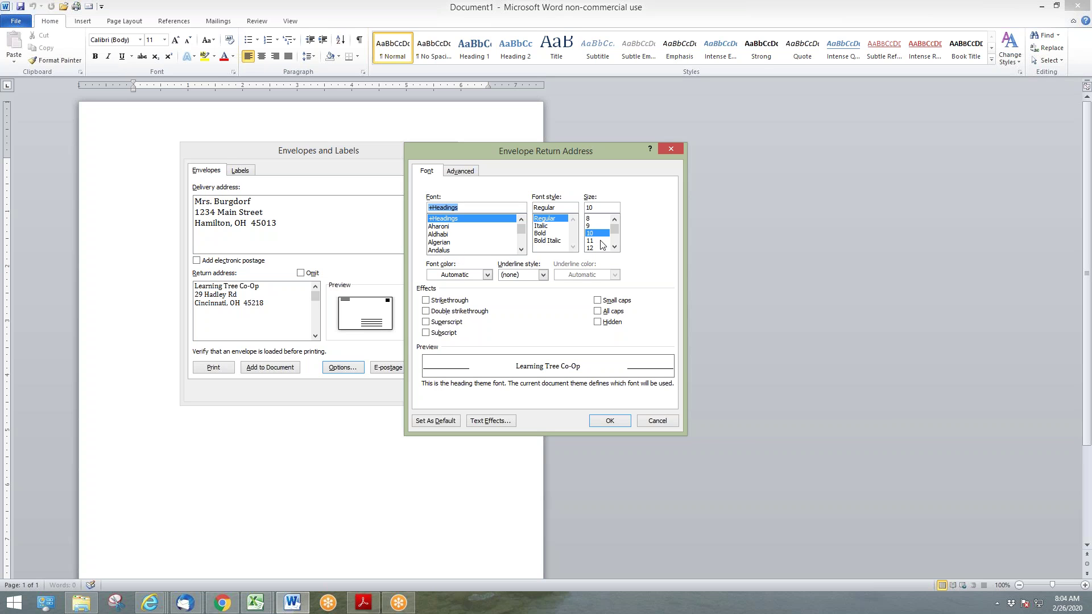
pyautogui.click(608, 422)
pyautogui.click(493, 251)
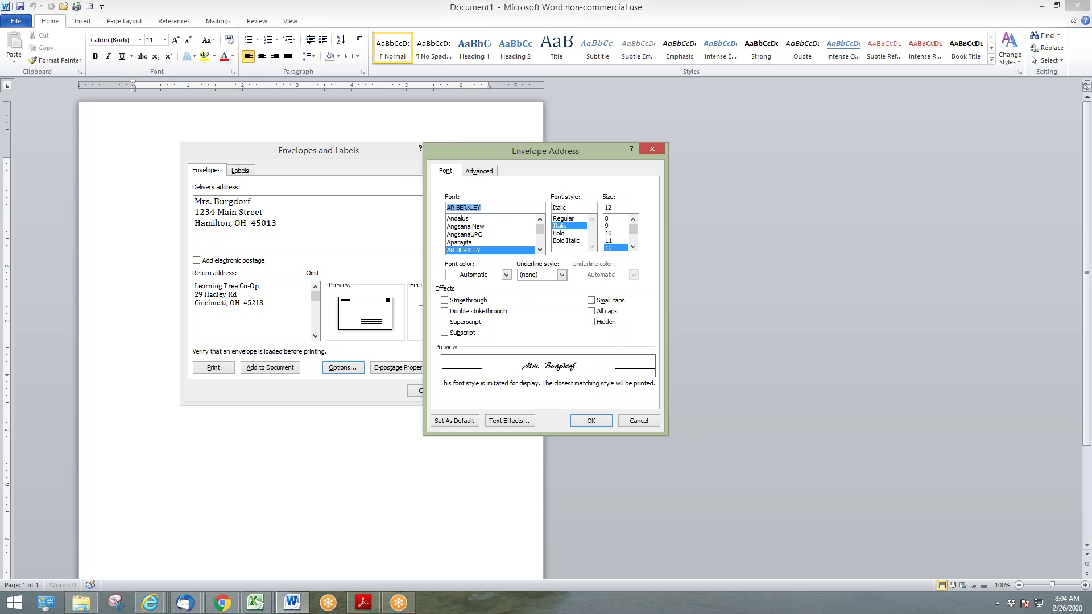
pyautogui.scroll(-1, 624, 246)
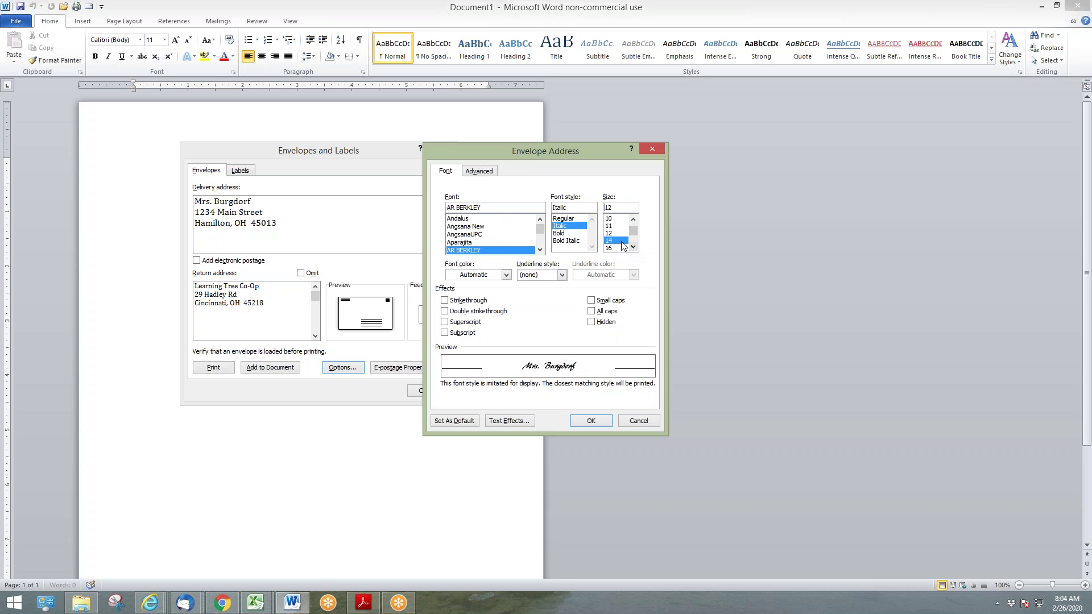
pyautogui.click(589, 421)
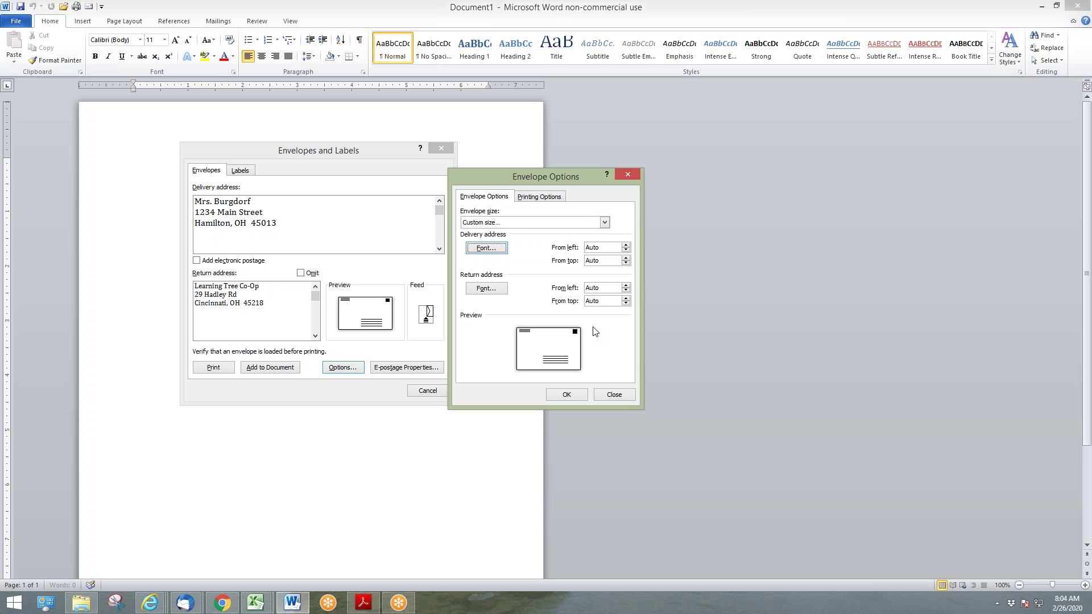
# Set the envelope size to Size 10 (4 1/8 x 9 1/2 in), copy the delivery address, and close the envelope dialog
pyautogui.click(604, 224)
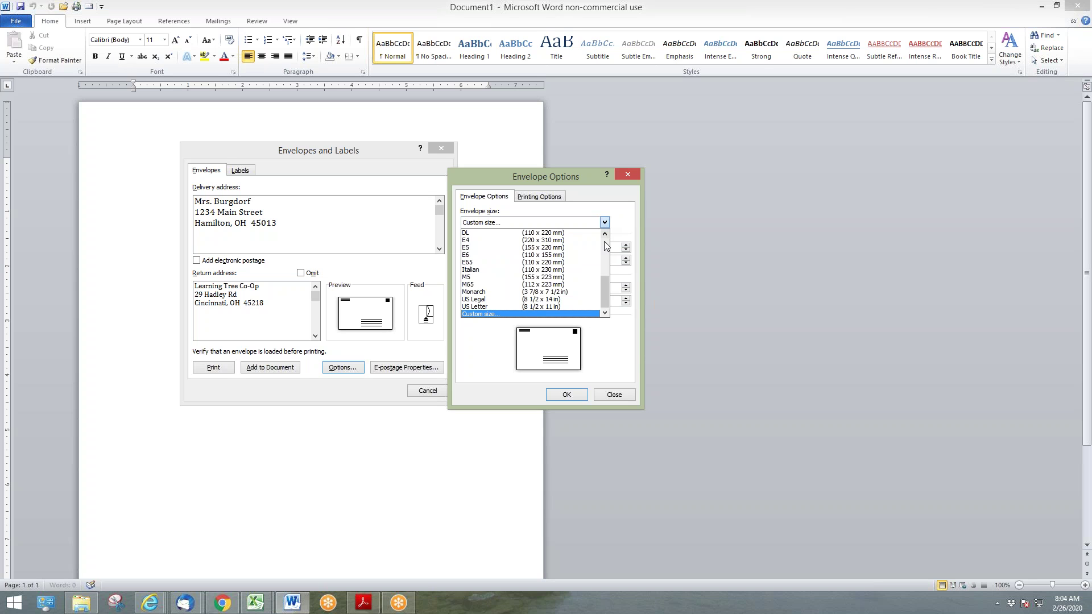
pyautogui.moveTo(606, 285); pyautogui.dragTo(606, 247)
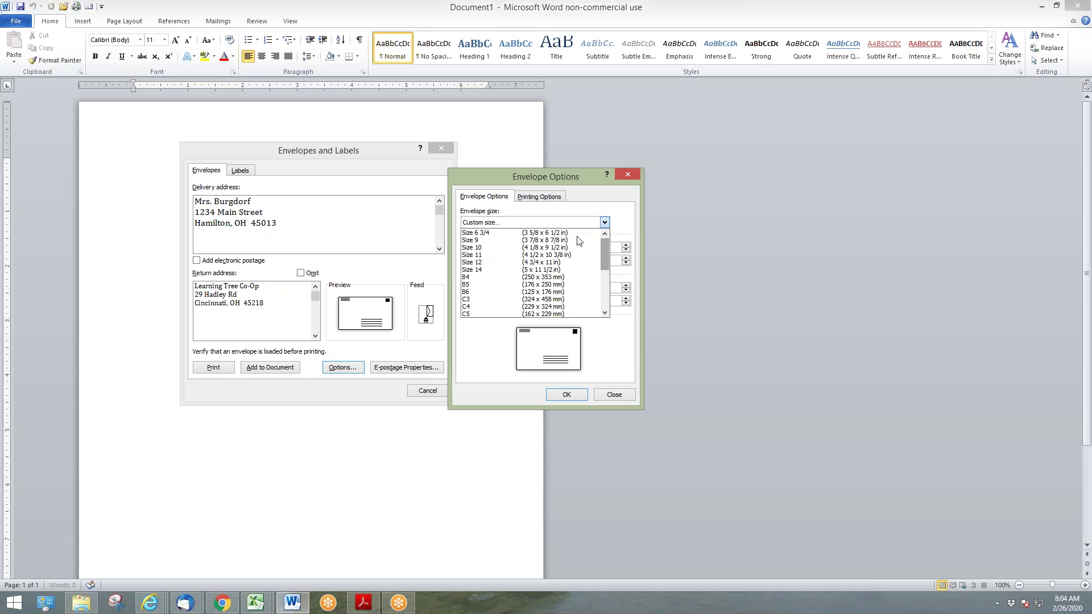
pyautogui.click(489, 249)
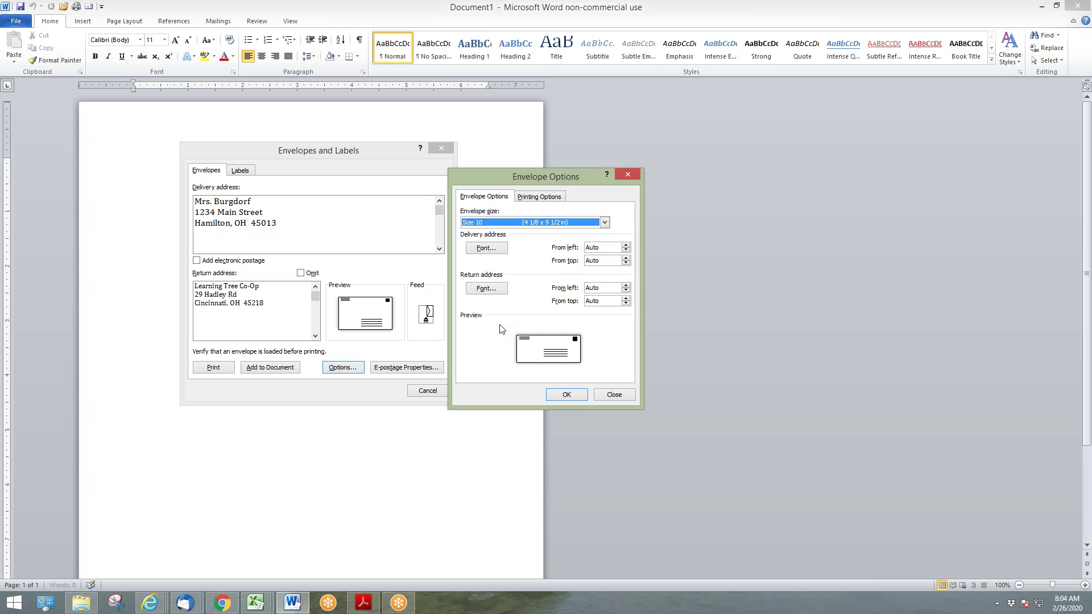
pyautogui.click(567, 395)
pyautogui.hotkey('ctrl', 'c')
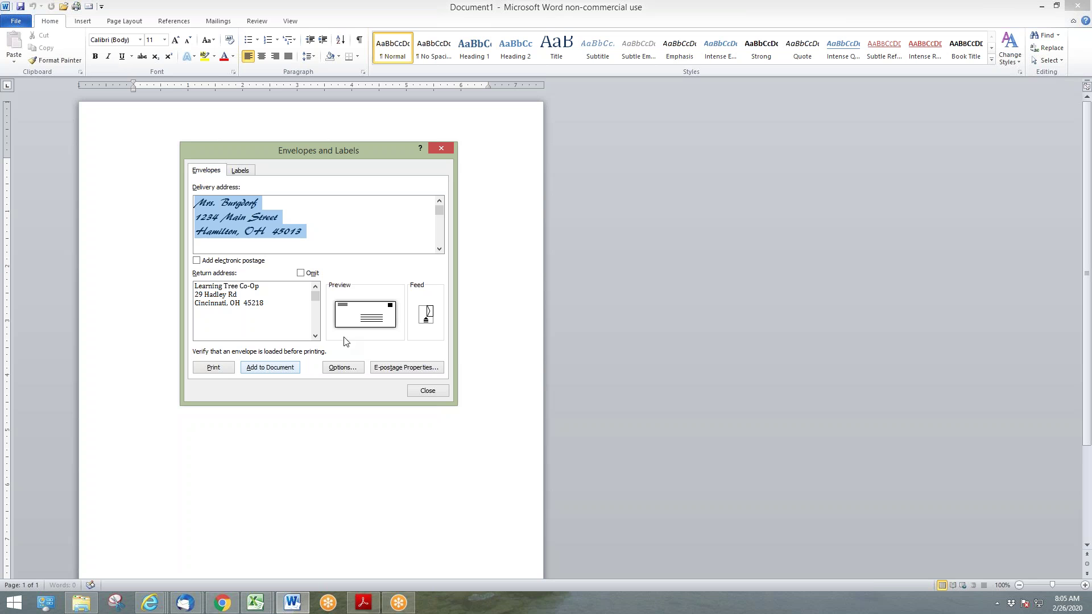
pyautogui.click(415, 393)
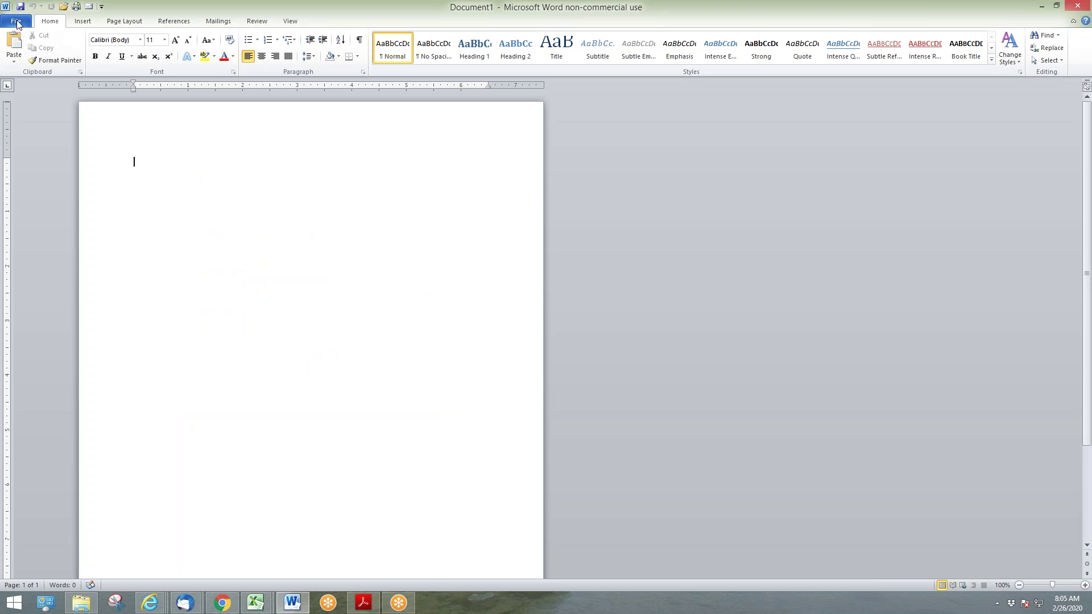
# Select the HP OfficeJet Pro 6970 as the printer in the print settings and return to the document
pyautogui.click(17, 22)
pyautogui.click(19, 171)
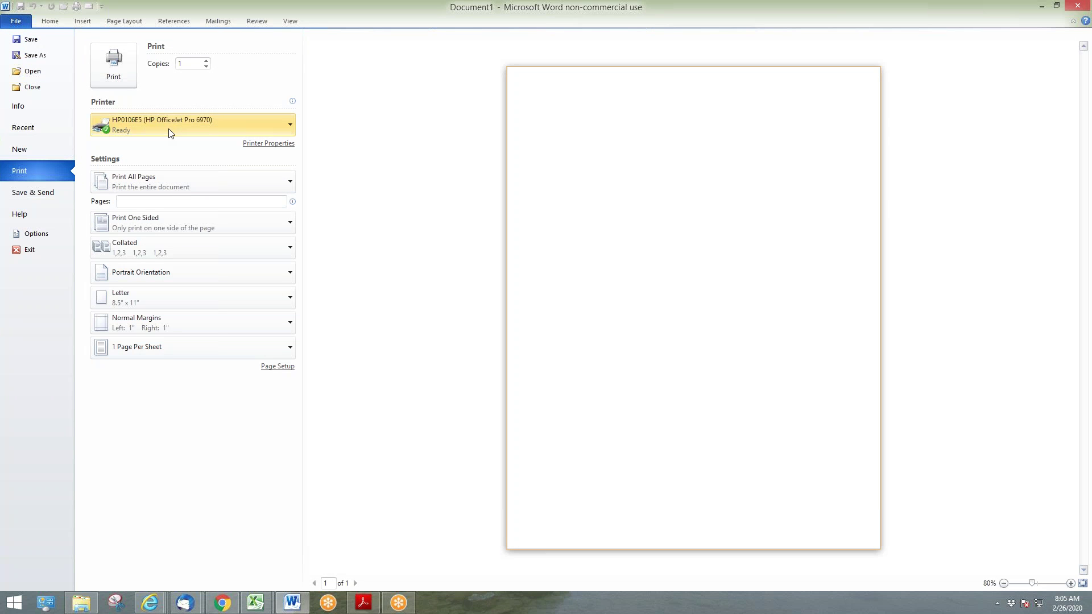
pyautogui.click(290, 127)
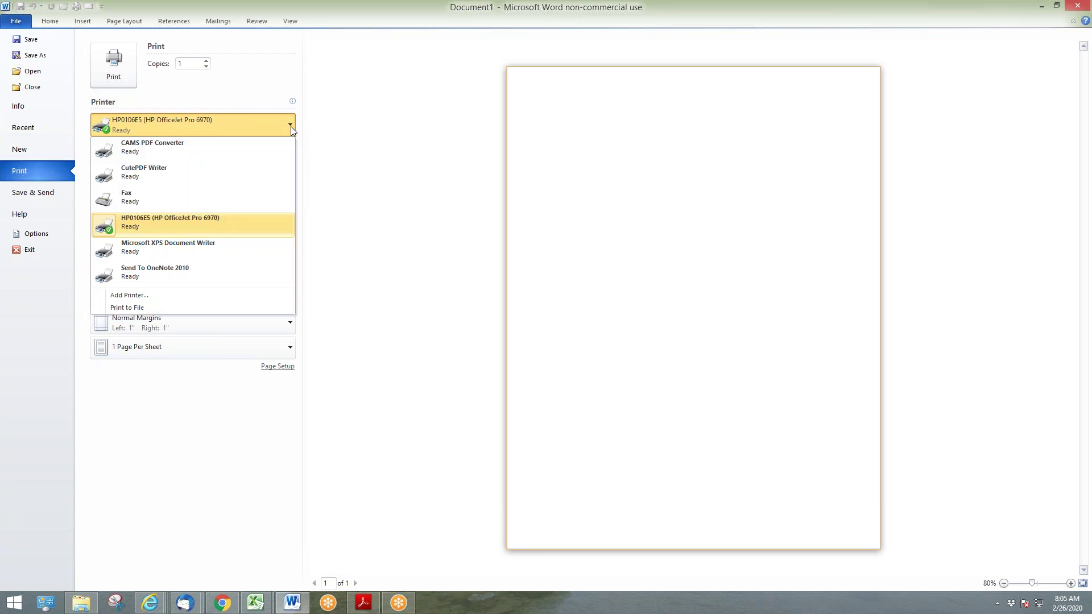
pyautogui.click(152, 223)
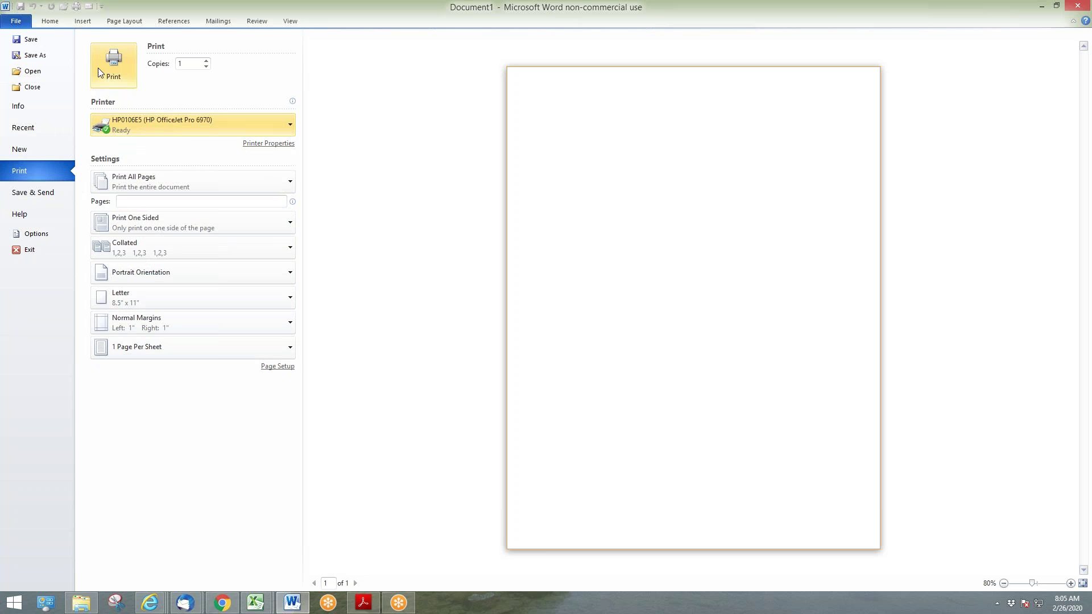
pyautogui.click(51, 25)
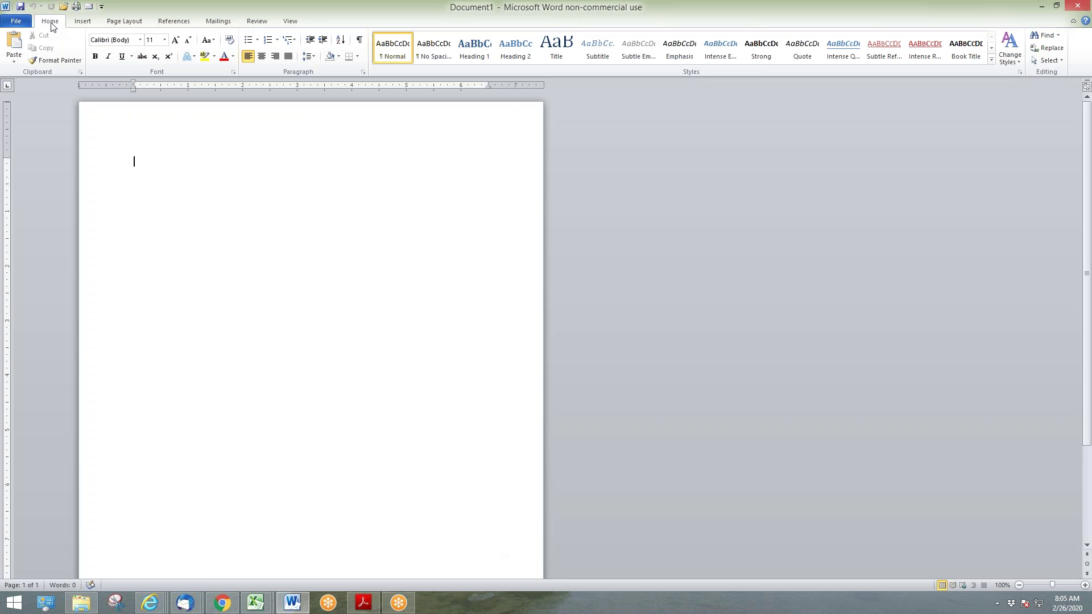
# Reopen the envelope setup, paste the copied delivery address, and shorten the return address organization name to Learning Tree Co-Op
pyautogui.click(89, 7)
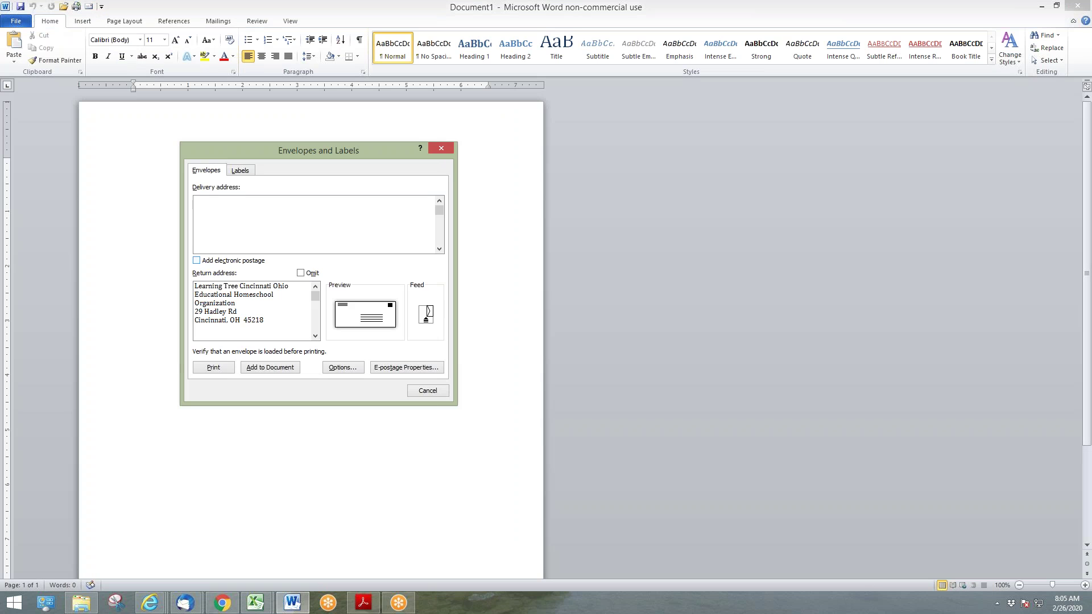
pyautogui.hotkey('ctrl', 'v')
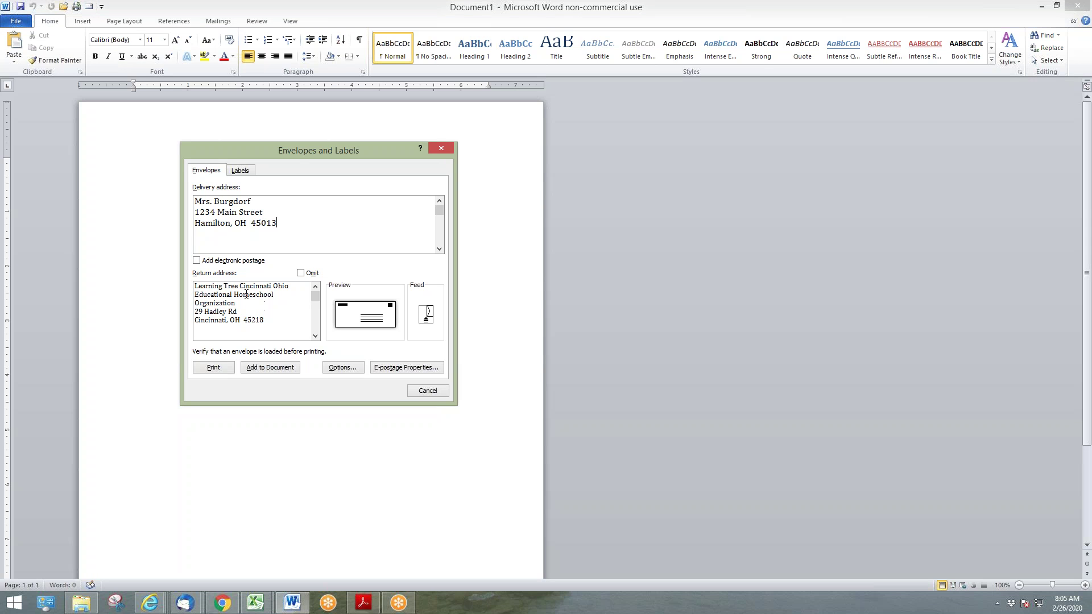
pyautogui.moveTo(242, 287); pyautogui.dragTo(258, 302)
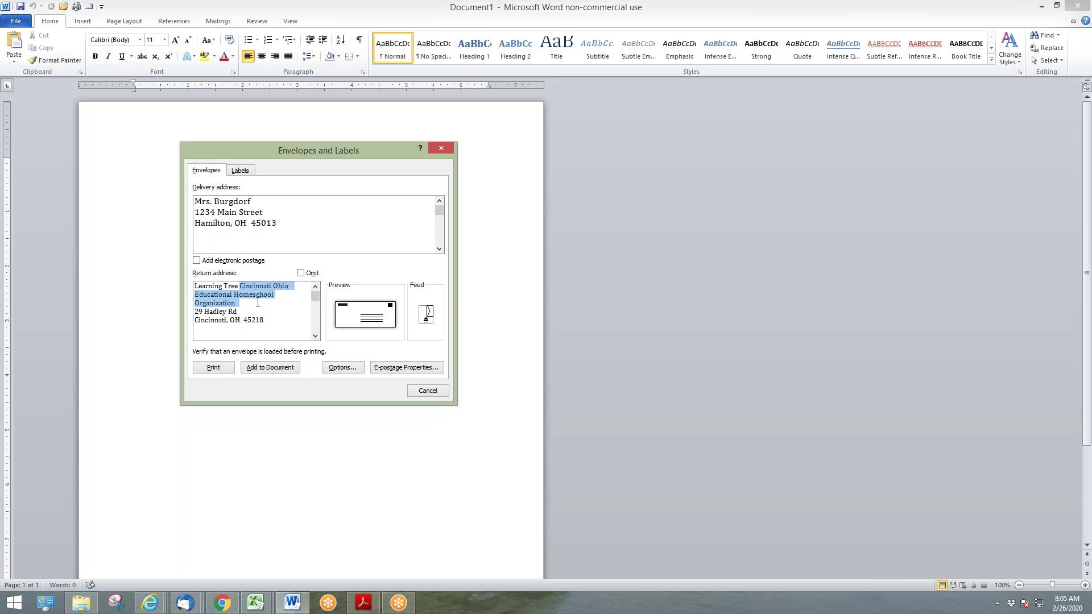
pyautogui.write('Co-Op')
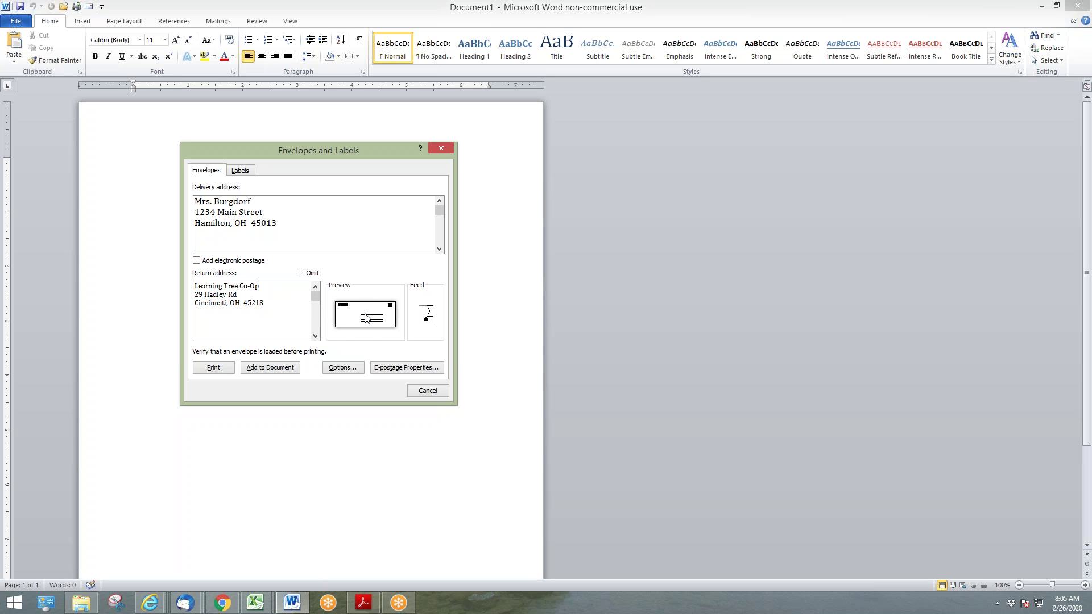
# Set the delivery address font to Andalus, Italic, size 14 in the envelope options
pyautogui.click(356, 368)
pyautogui.click(493, 250)
pyautogui.click(475, 251)
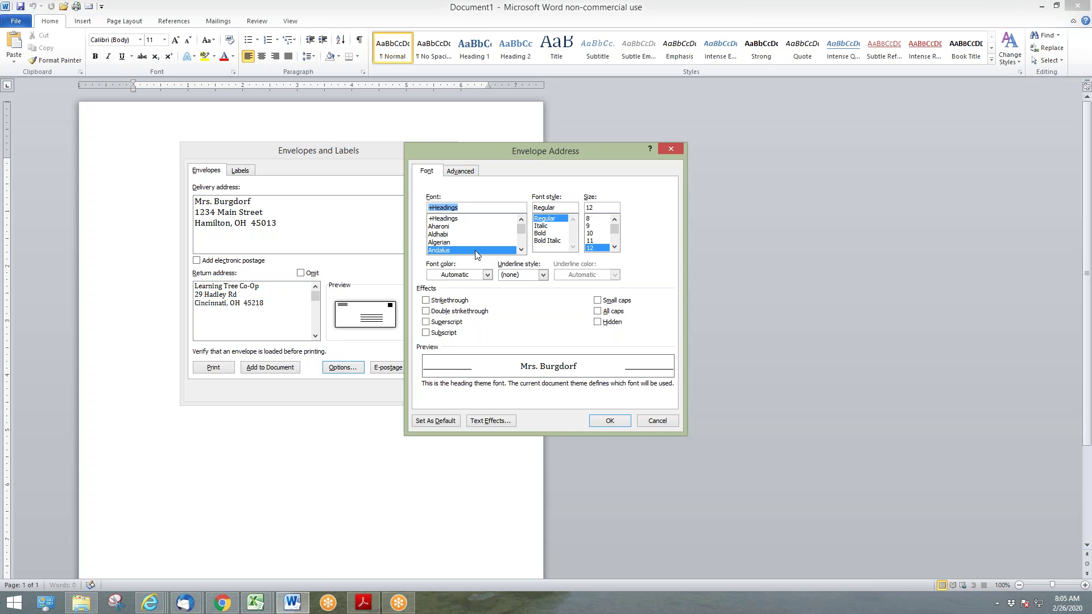
pyautogui.click(545, 226)
pyautogui.click(614, 247)
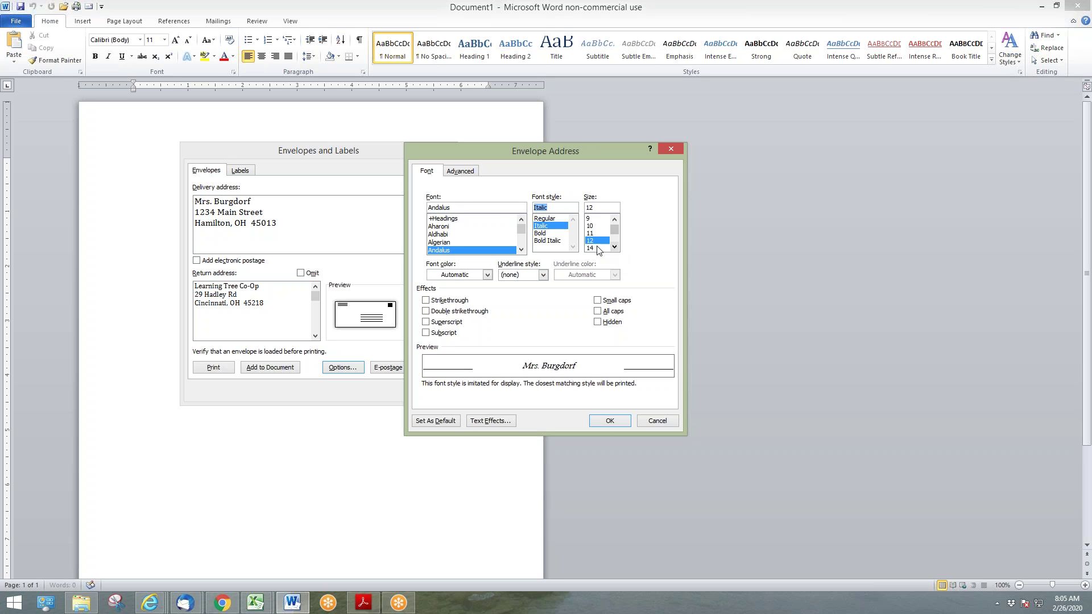
pyautogui.click(609, 421)
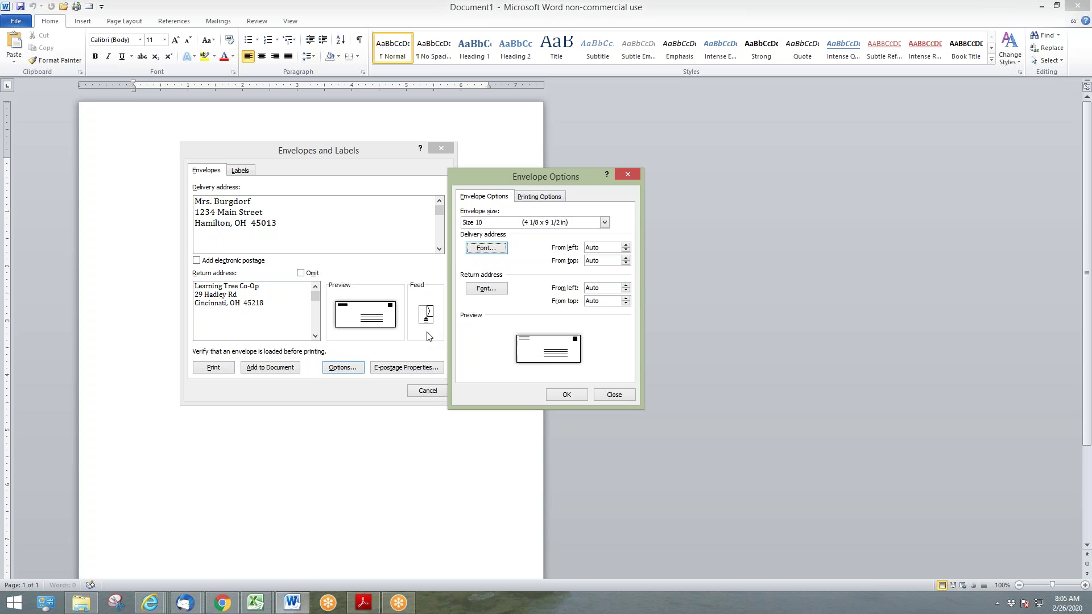
pyautogui.click(561, 395)
# Add the envelope to the document without saving the new return address as the default
pyautogui.click(296, 239)
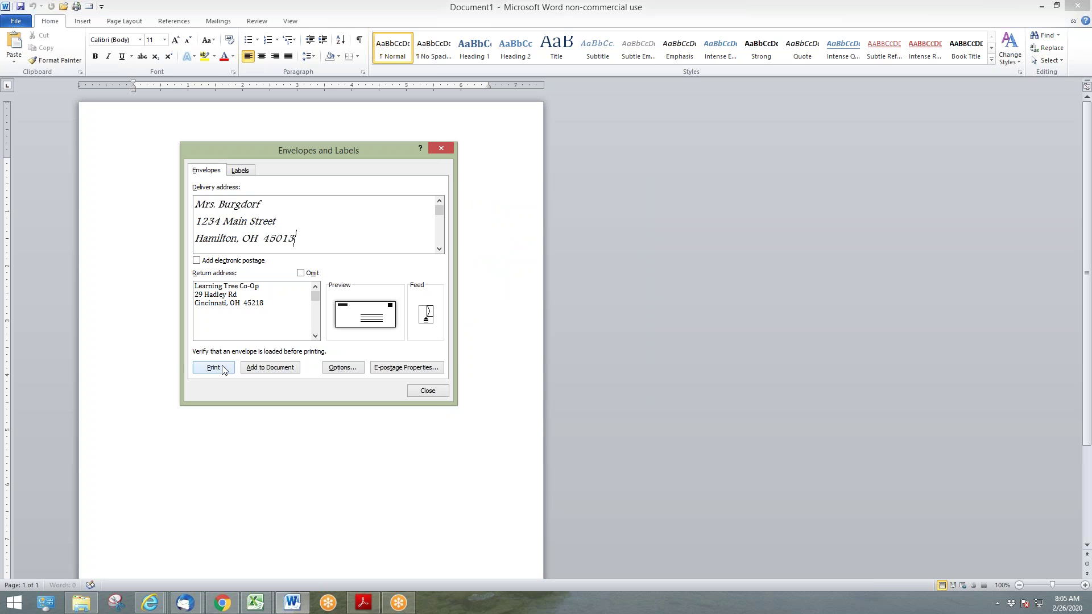
pyautogui.click(275, 369)
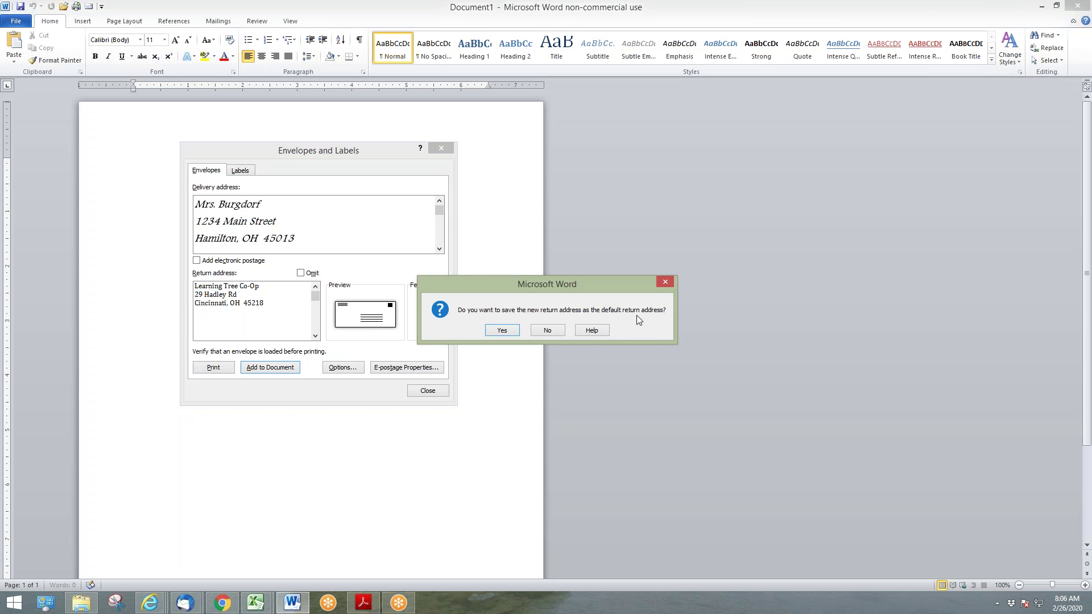
pyautogui.click(546, 331)
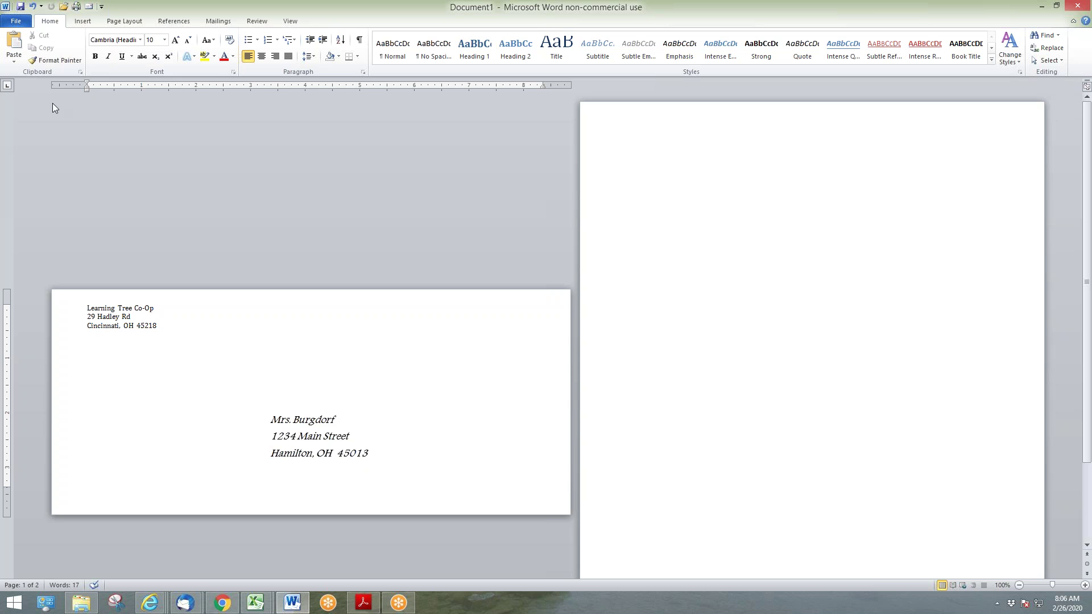
# Insert a table with two columns and one row above the return address, and narrow both columns to about a third of the envelope width
pyautogui.click(83, 21)
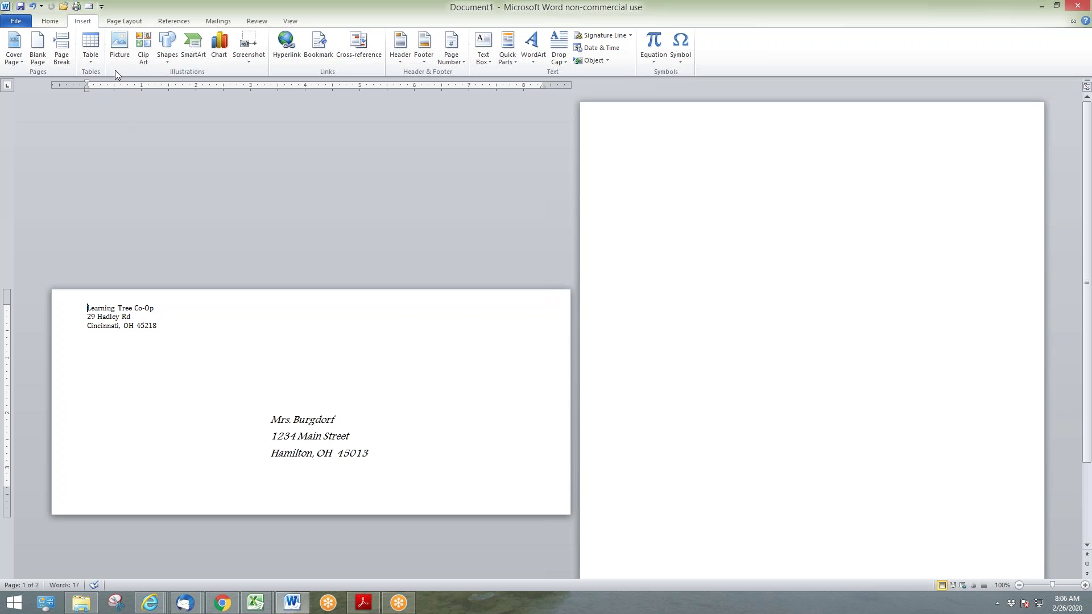
pyautogui.click(96, 64)
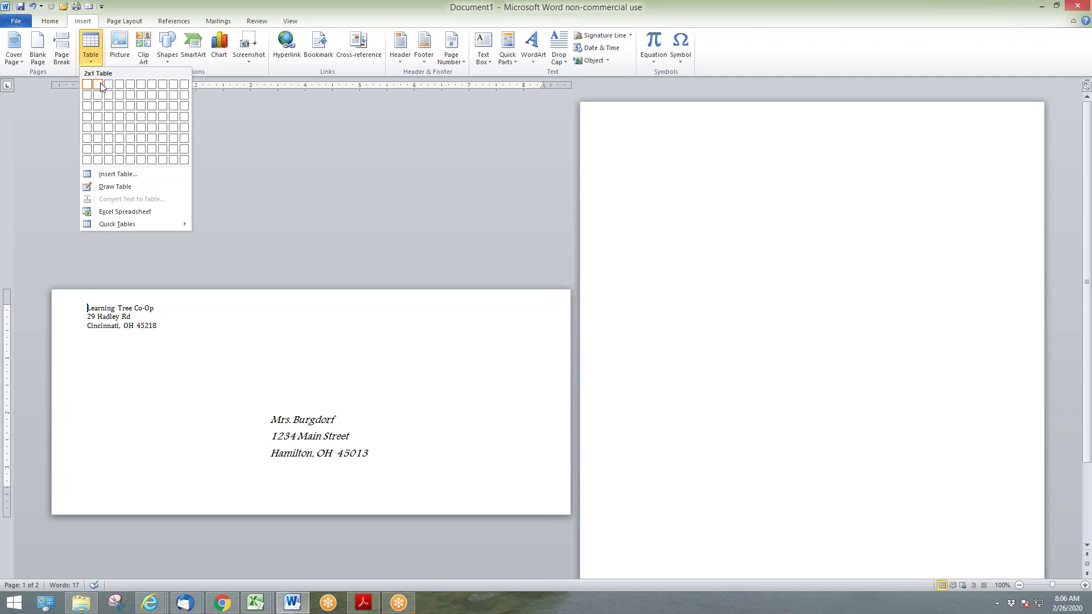
pyautogui.click(100, 83)
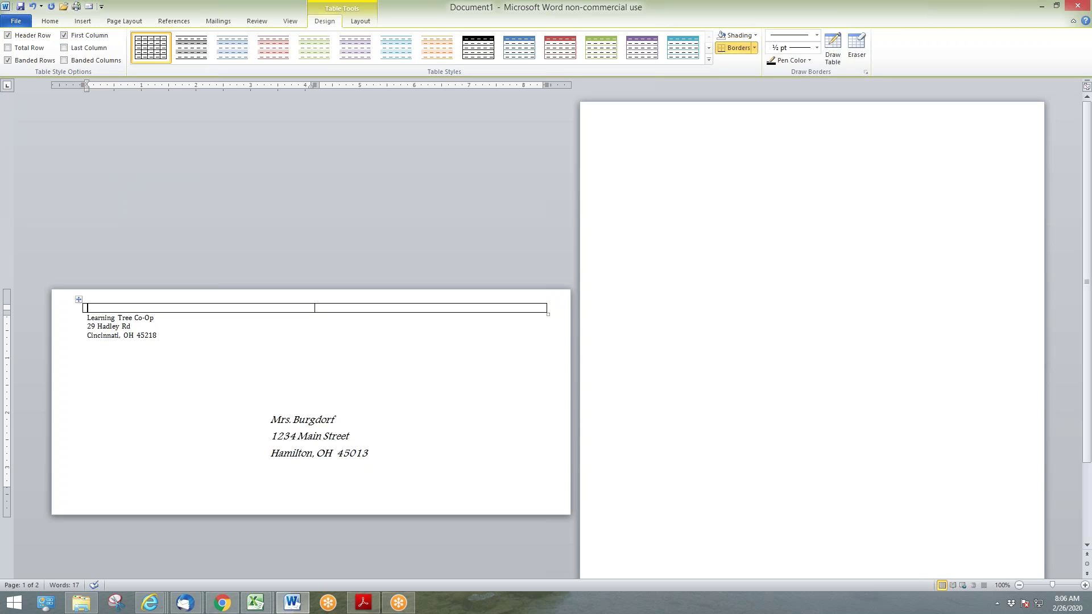
pyautogui.click(82, 308)
pyautogui.moveTo(314, 308); pyautogui.dragTo(152, 309)
pyautogui.moveTo(544, 308); pyautogui.dragTo(268, 309)
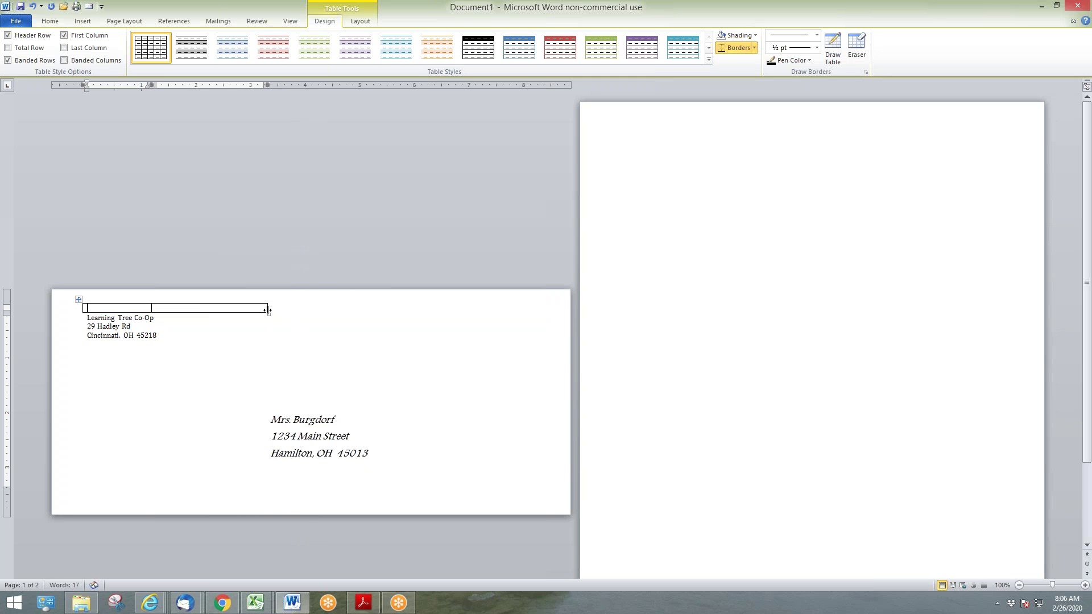
# Move the return address from below the table into its second cell and narrow that column to fit the text
pyautogui.moveTo(165, 336); pyautogui.dragTo(86, 317)
pyautogui.hotkey('ctrl', 'c')
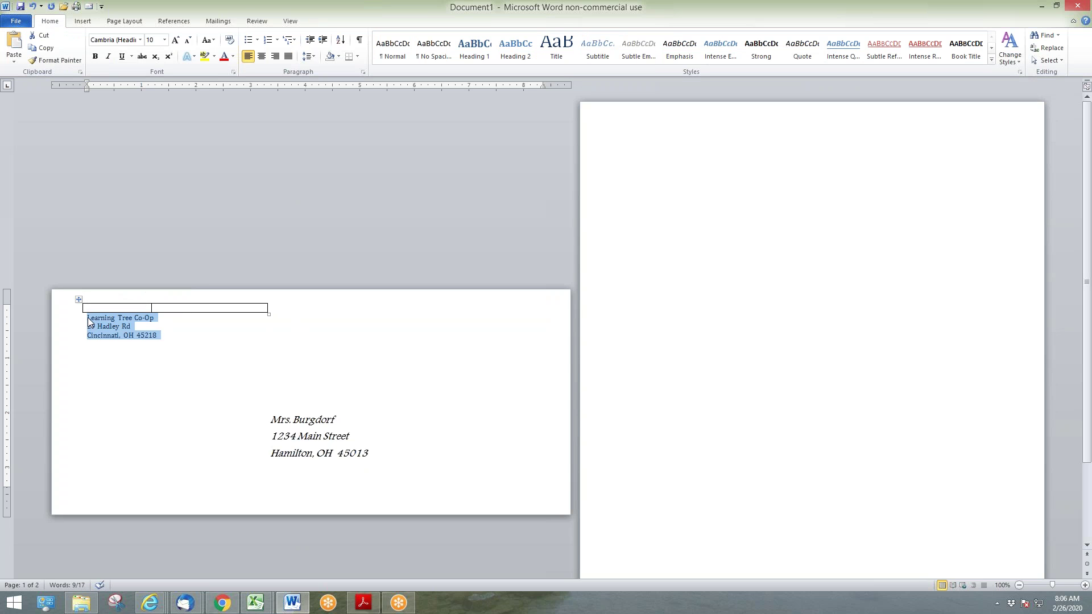
pyautogui.press('Delete')
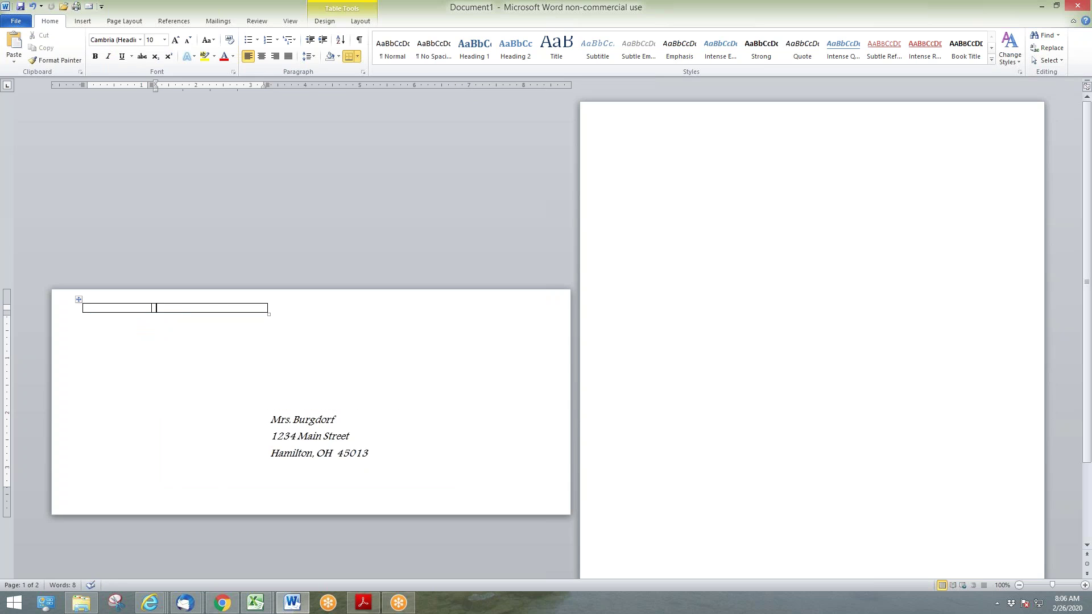
pyautogui.hotkey('ctrl', 'v')
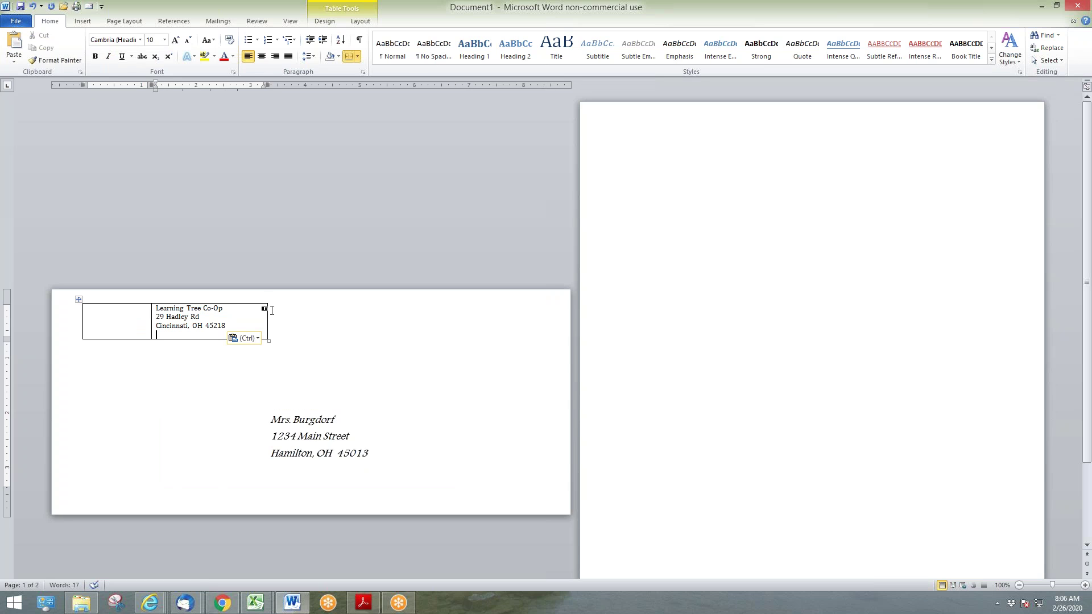
pyautogui.moveTo(267, 315); pyautogui.dragTo(236, 317)
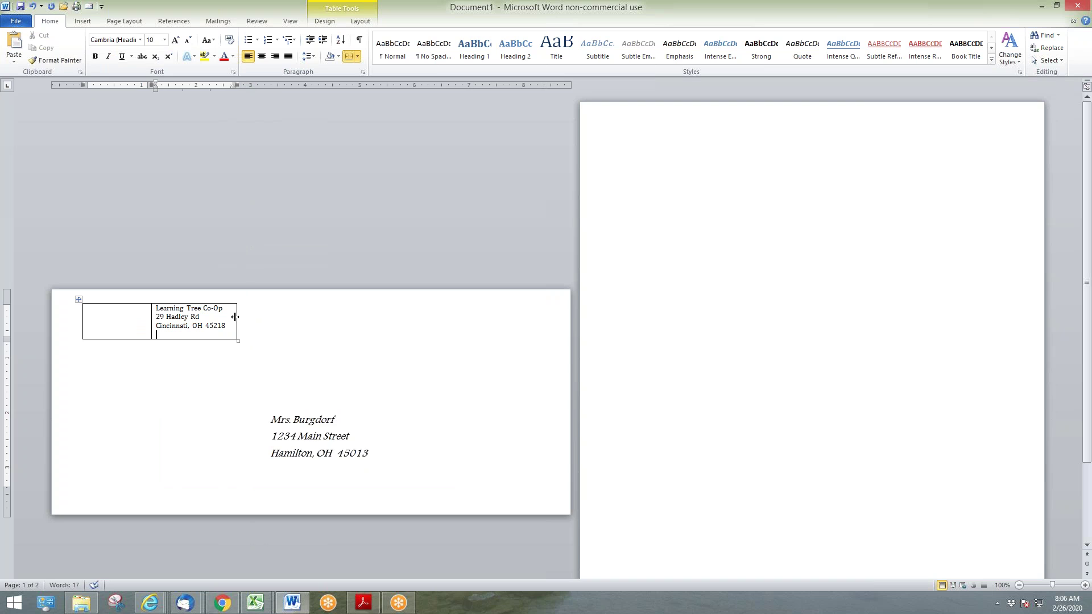
# Insert learning tree logo grayscale 2x3.png from the Learning Tree Leadership folder into the table's empty first cell, and shrink it proportionally to under half its width
pyautogui.click(140, 317)
pyautogui.click(87, 23)
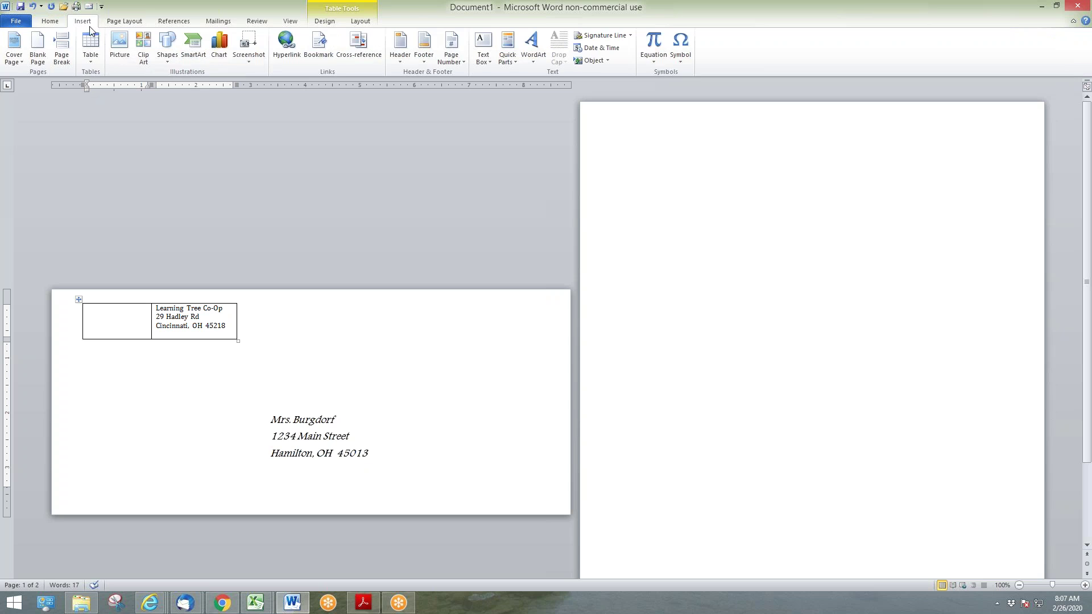
pyautogui.click(120, 48)
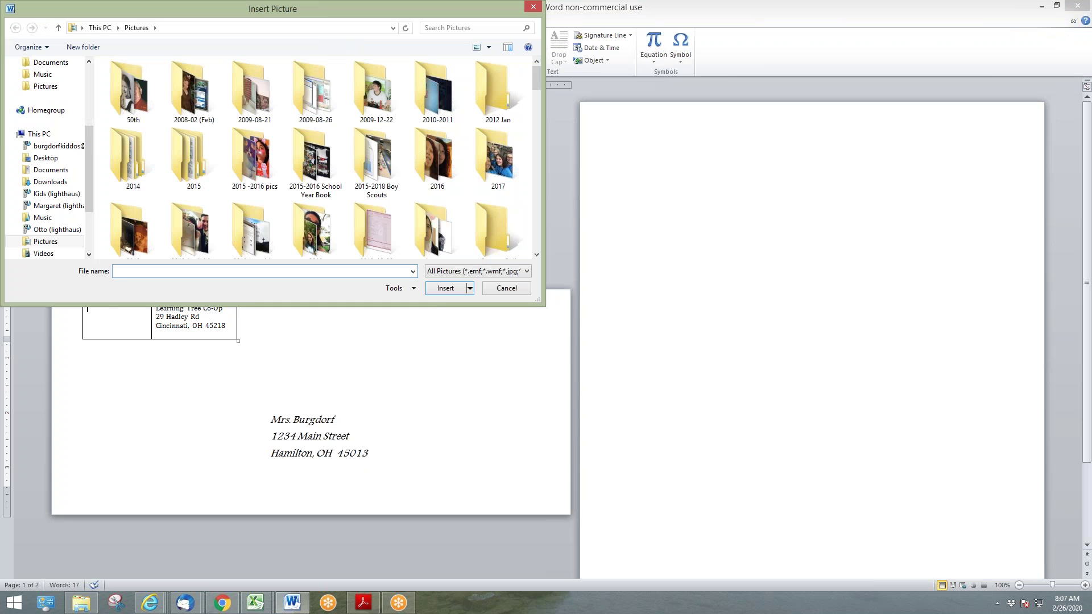
pyautogui.click(54, 170)
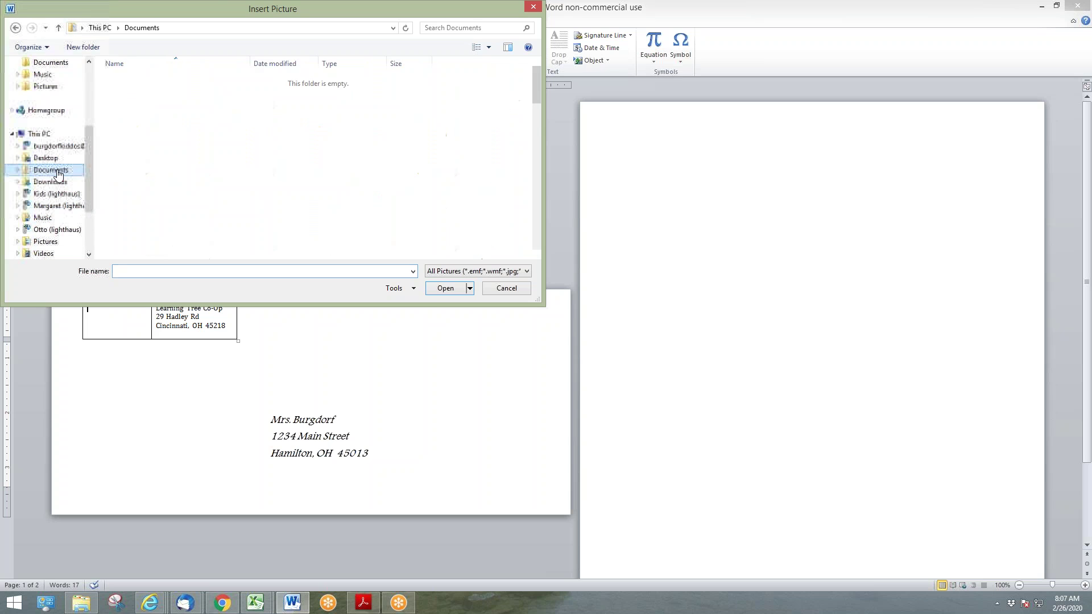
pyautogui.doubleClick(251, 91)
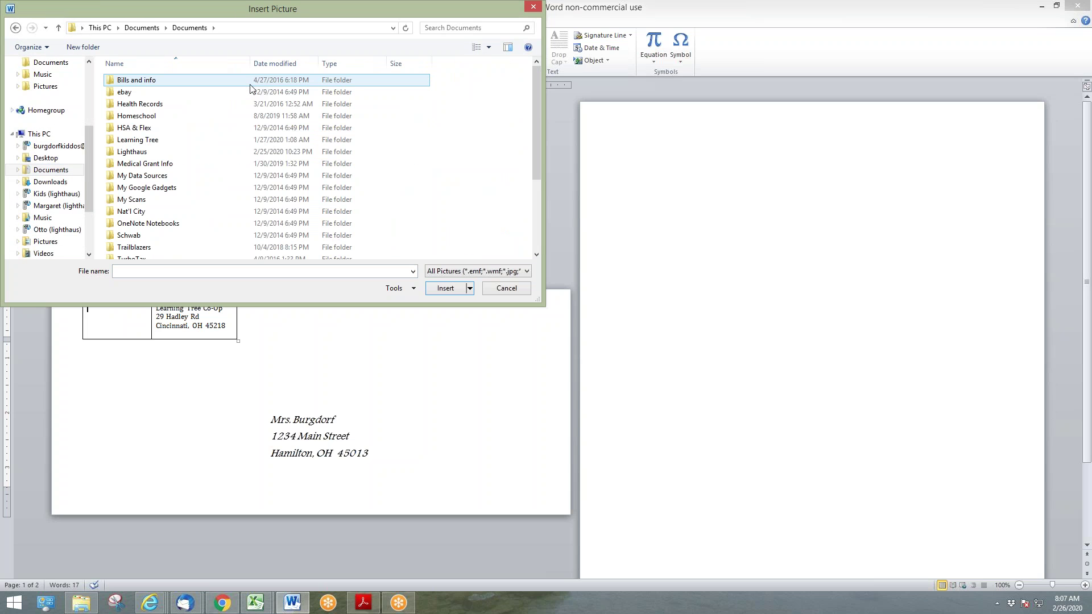
pyautogui.doubleClick(142, 147)
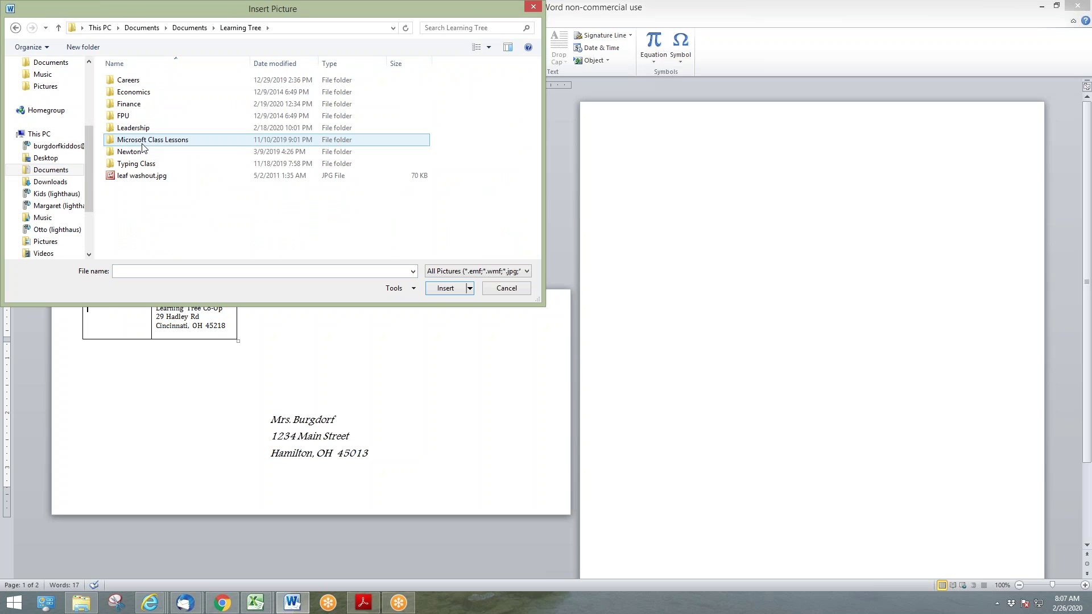
pyautogui.click(136, 177)
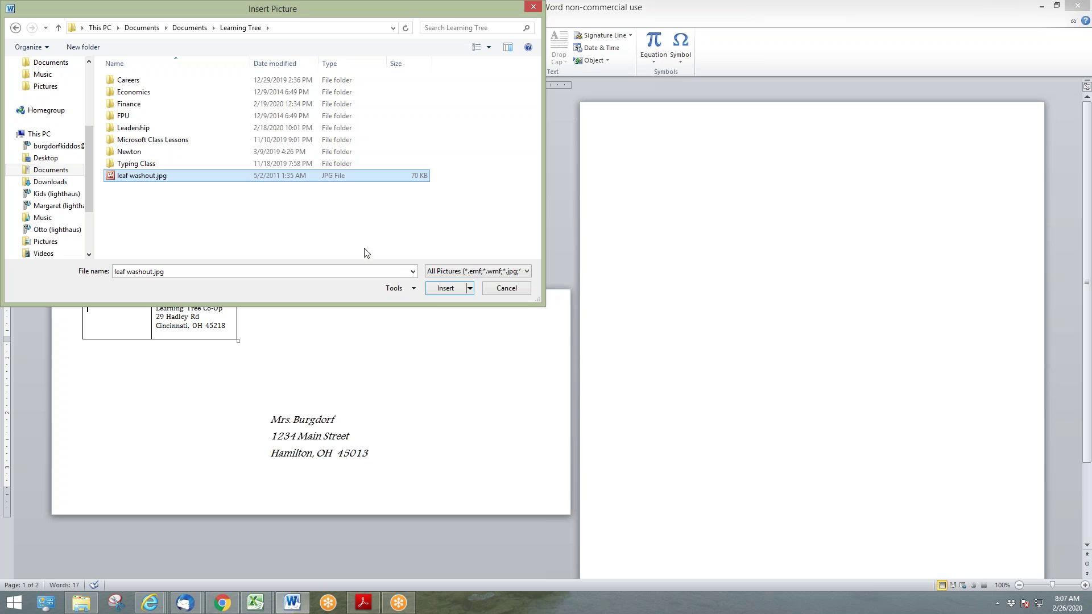
pyautogui.click(446, 289)
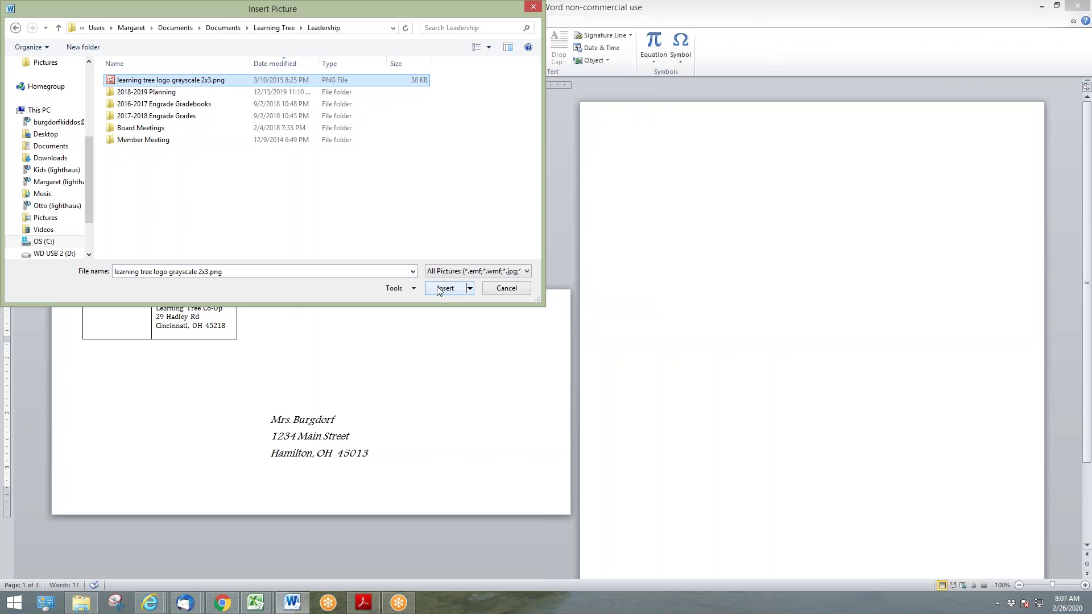
pyautogui.click(445, 284)
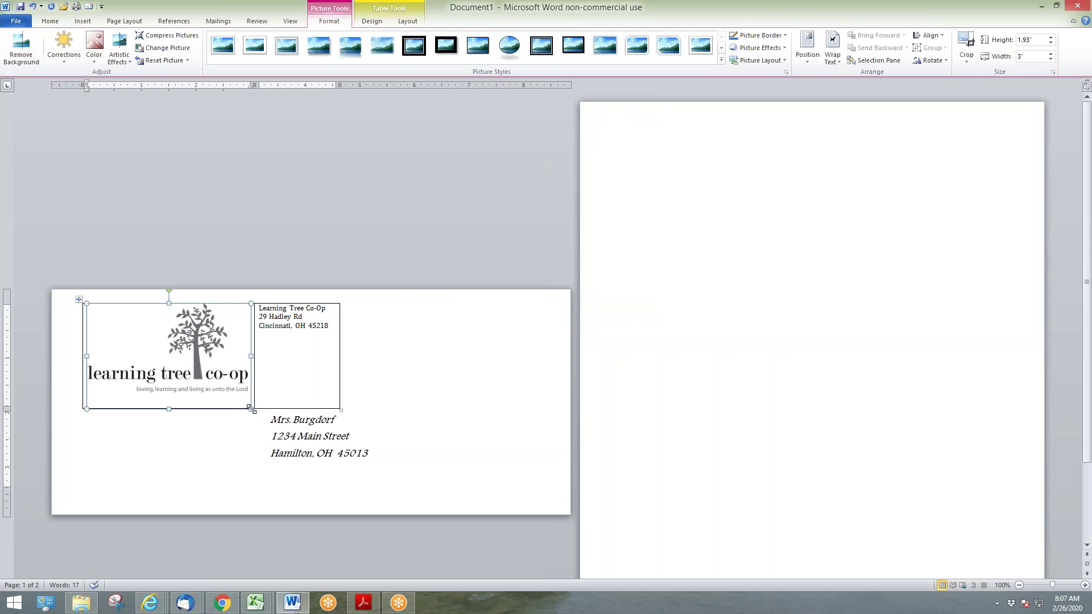
pyautogui.moveTo(251, 409); pyautogui.dragTo(159, 350)
pyautogui.click(279, 339)
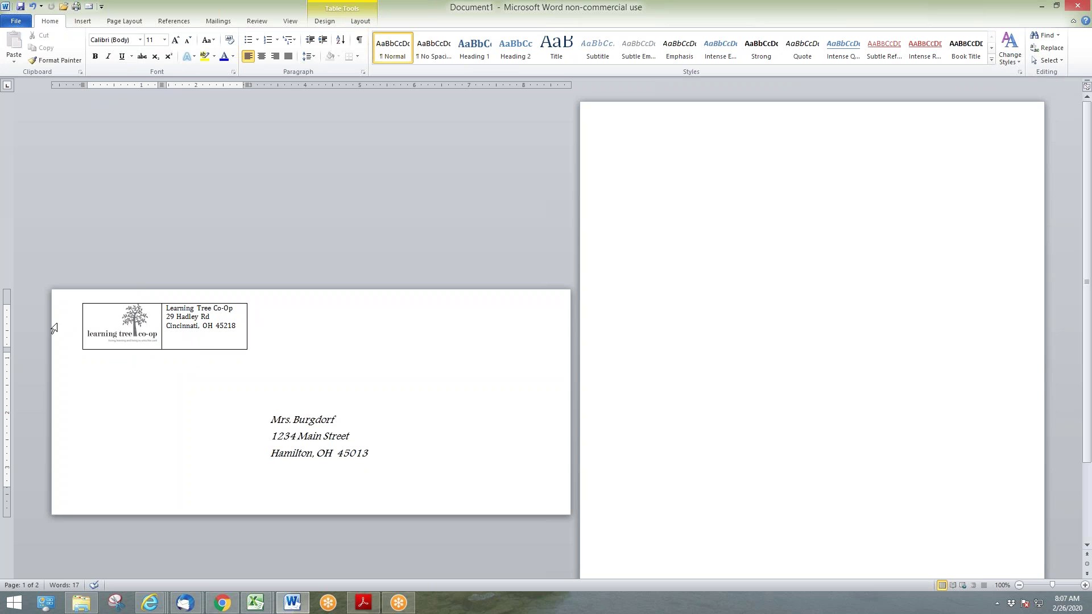
# Remove all borders from the table that holds the logo and return address
pyautogui.click(53, 329)
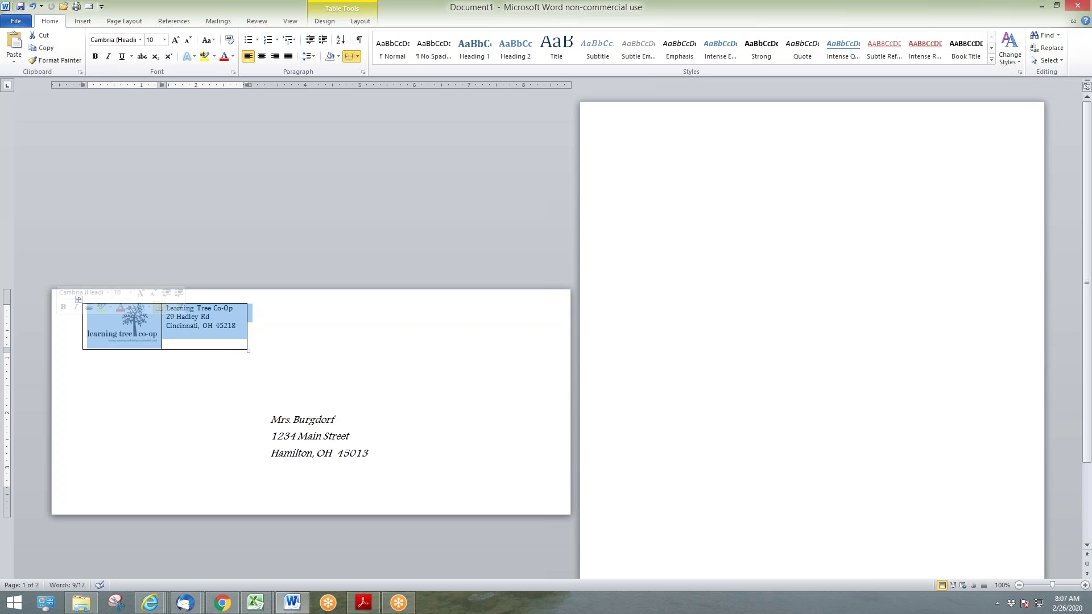
pyautogui.click(357, 57)
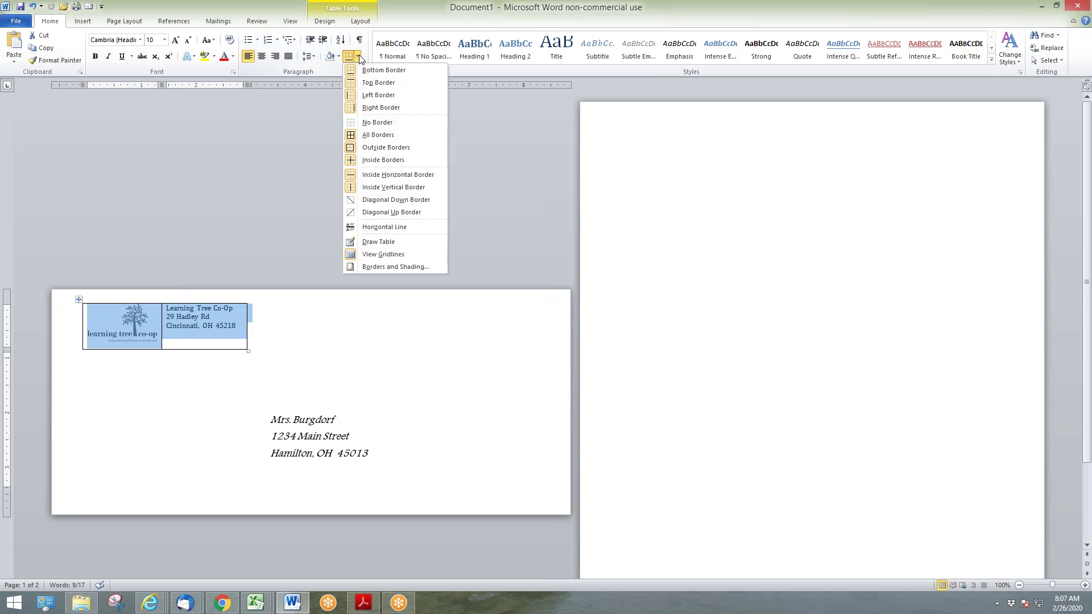
pyautogui.click(358, 122)
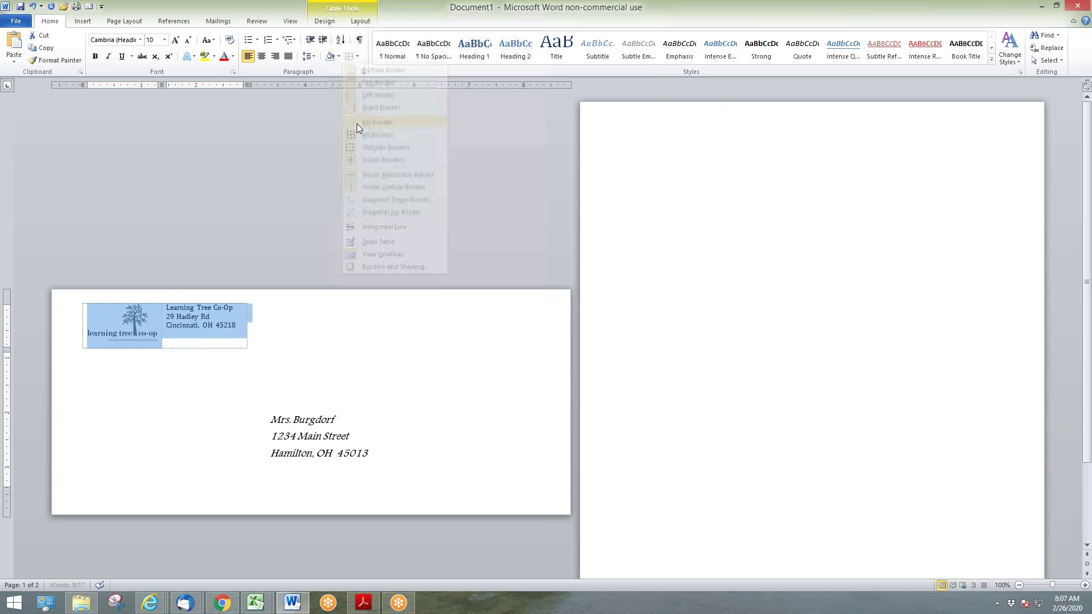
pyautogui.click(391, 296)
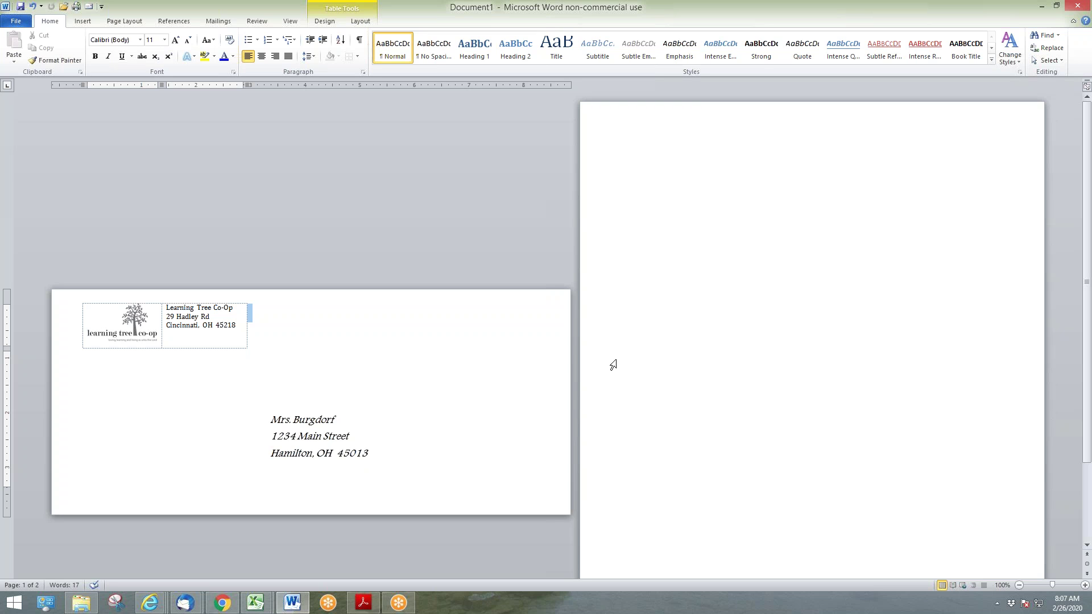
pyautogui.click(200, 442)
pyautogui.click(431, 350)
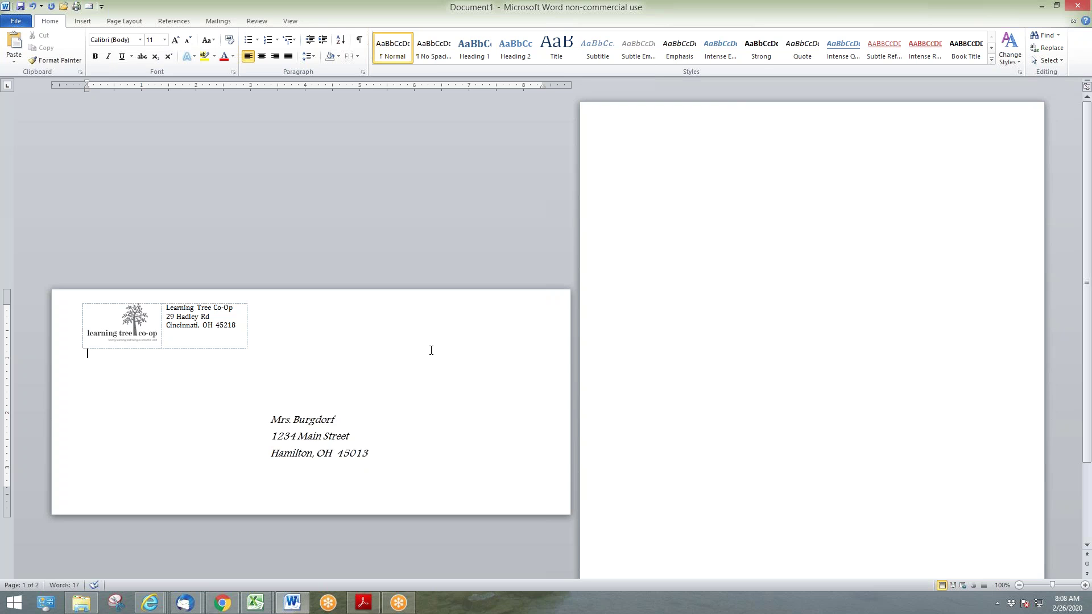
# Add the text "Page 0" to the blank page after the envelope and enlarge it to 24 pt
pyautogui.click(641, 174)
pyautogui.write('Page 0')
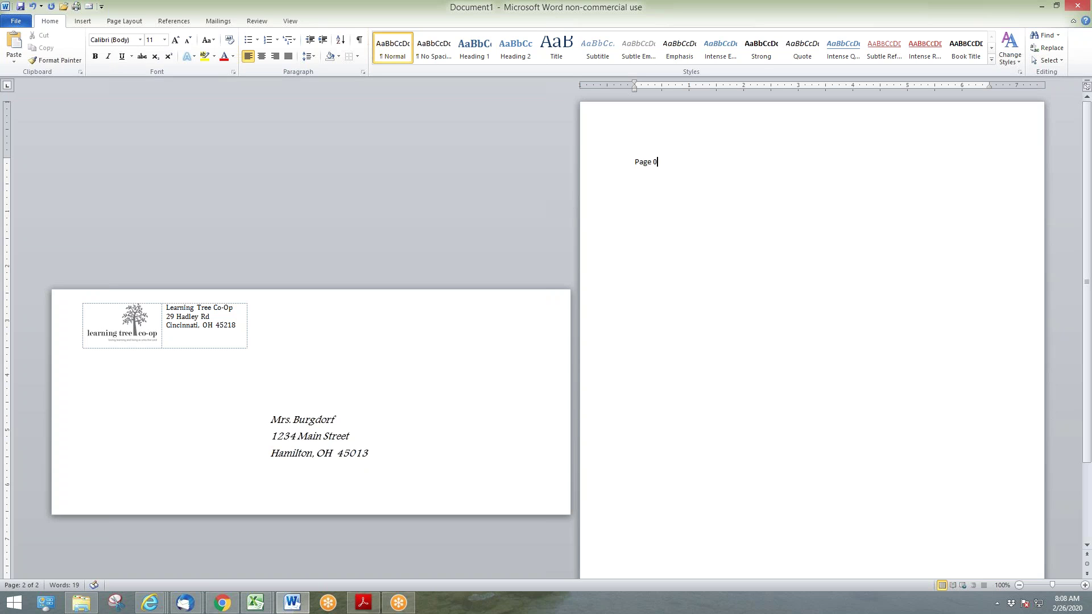
pyautogui.click(612, 162)
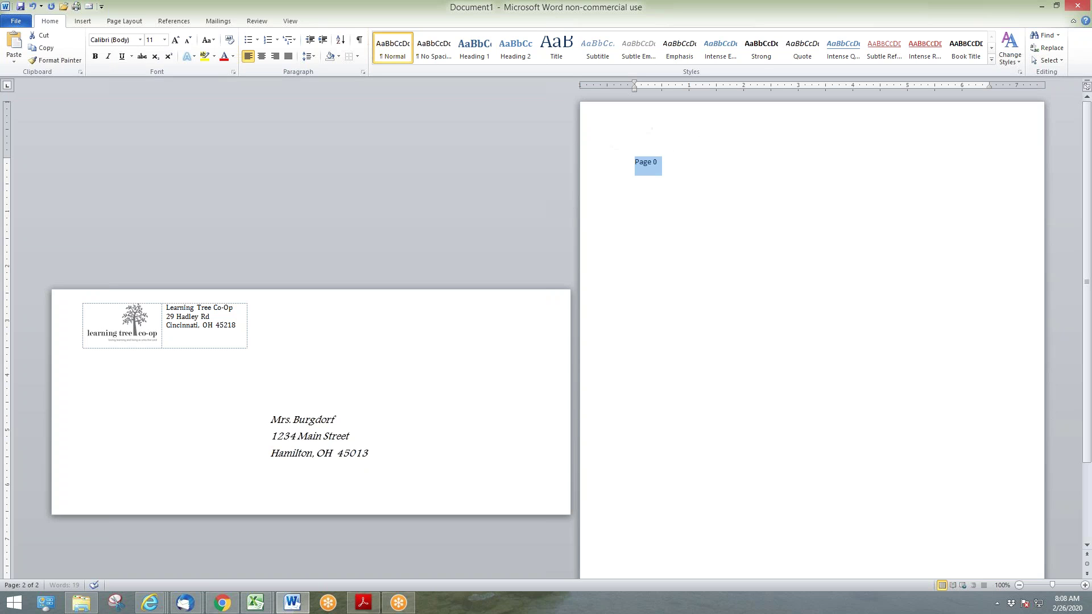
pyautogui.click(175, 40)
pyautogui.click(175, 40)
pyautogui.click(175, 40)
pyautogui.click(175, 40)
pyautogui.click(175, 40)
pyautogui.click(175, 40)
pyautogui.click(175, 40)
pyautogui.click(302, 414)
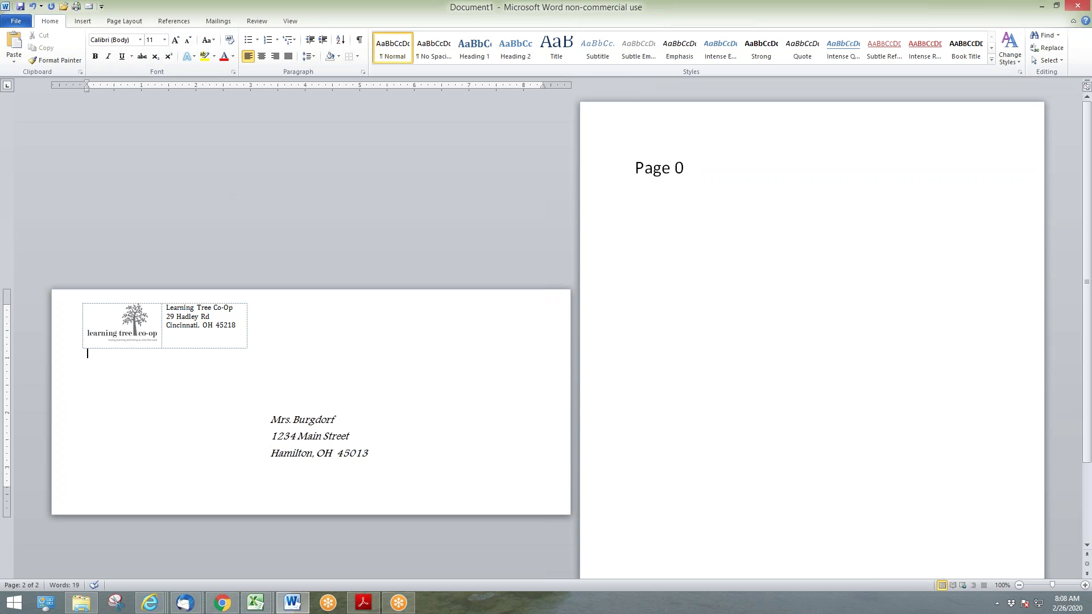
pyautogui.click(235, 417)
pyautogui.click(205, 429)
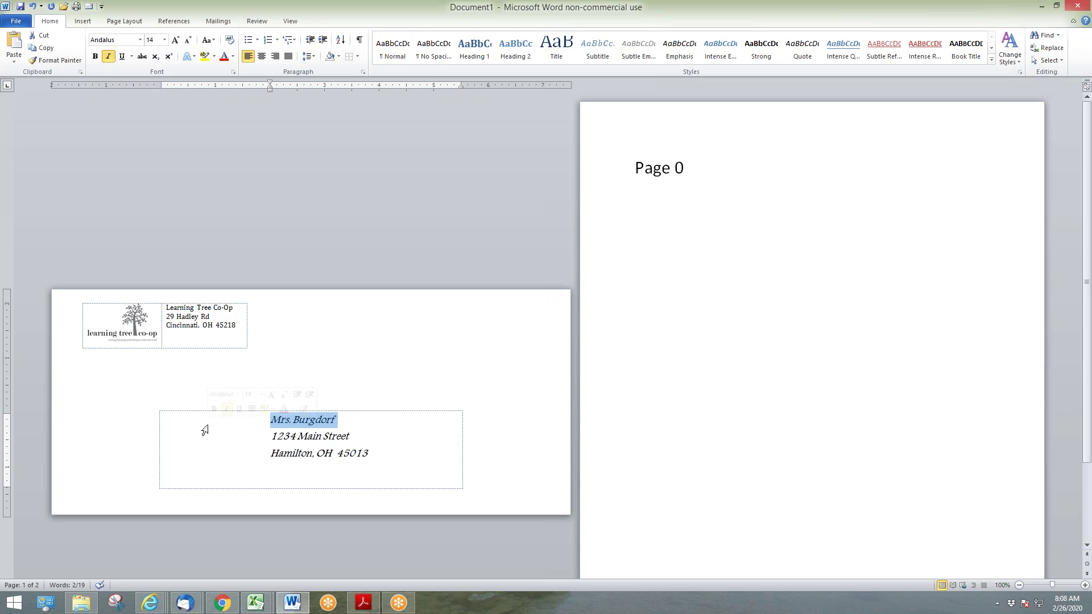
pyautogui.click(301, 249)
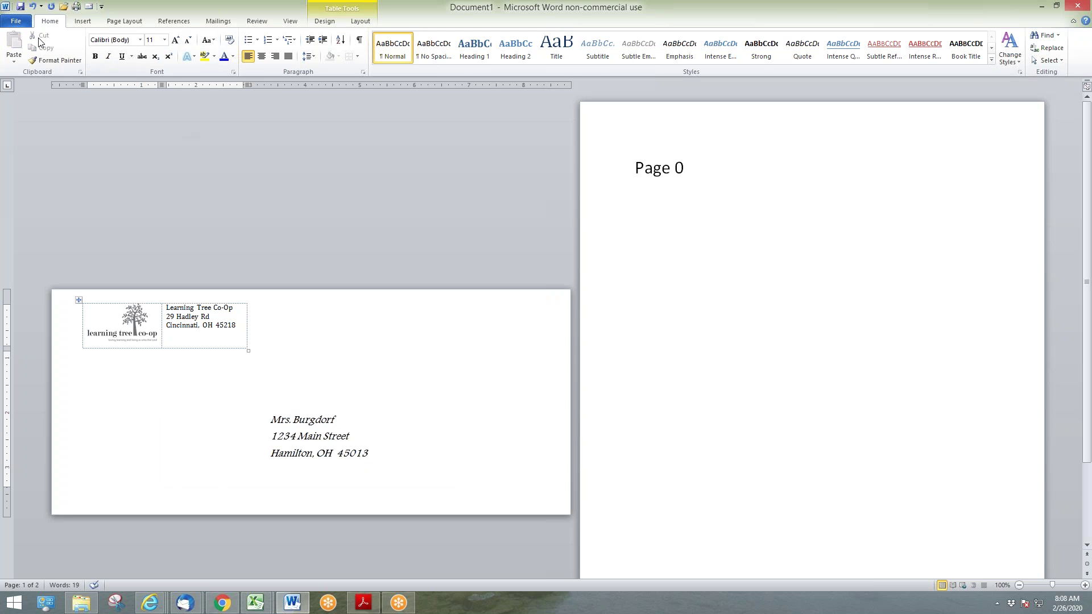
# Try page range 0 and page range 1 in the print settings, and return to the document without printing
pyautogui.click(23, 25)
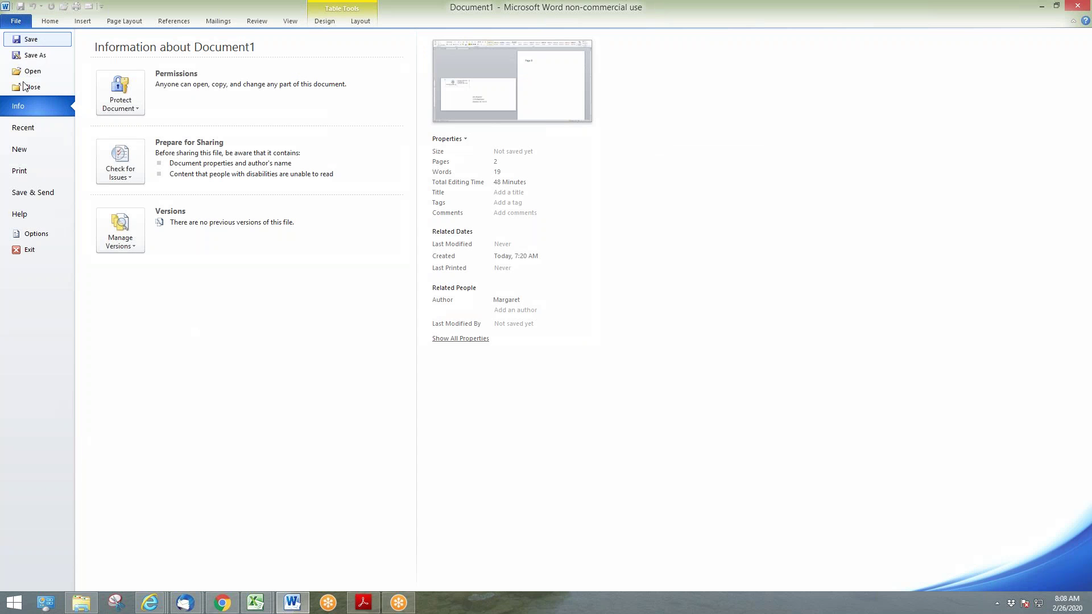
pyautogui.click(19, 170)
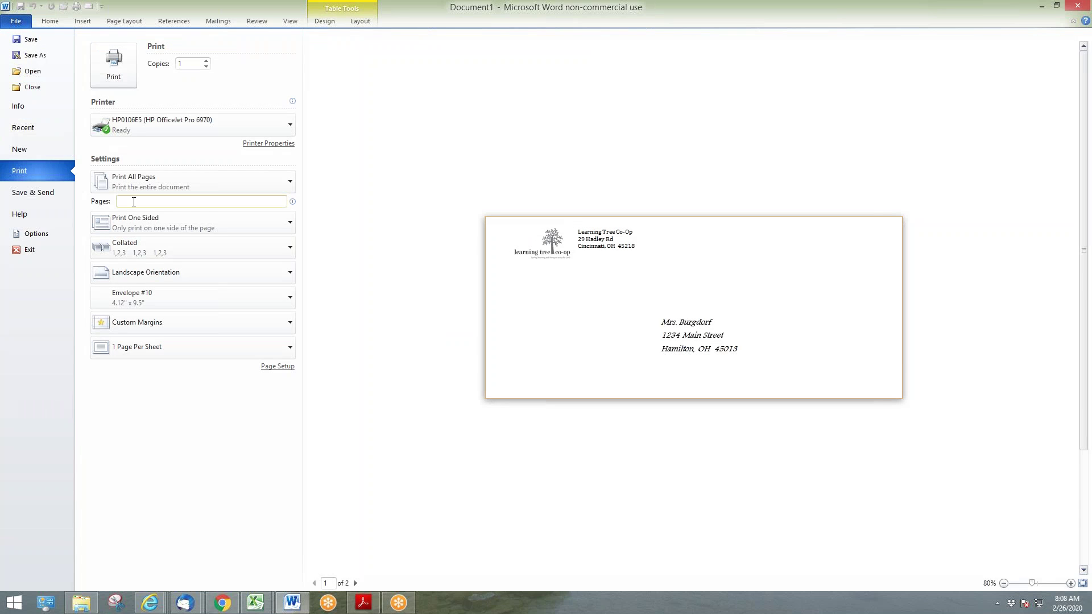
pyautogui.click(209, 202)
pyautogui.write('0')
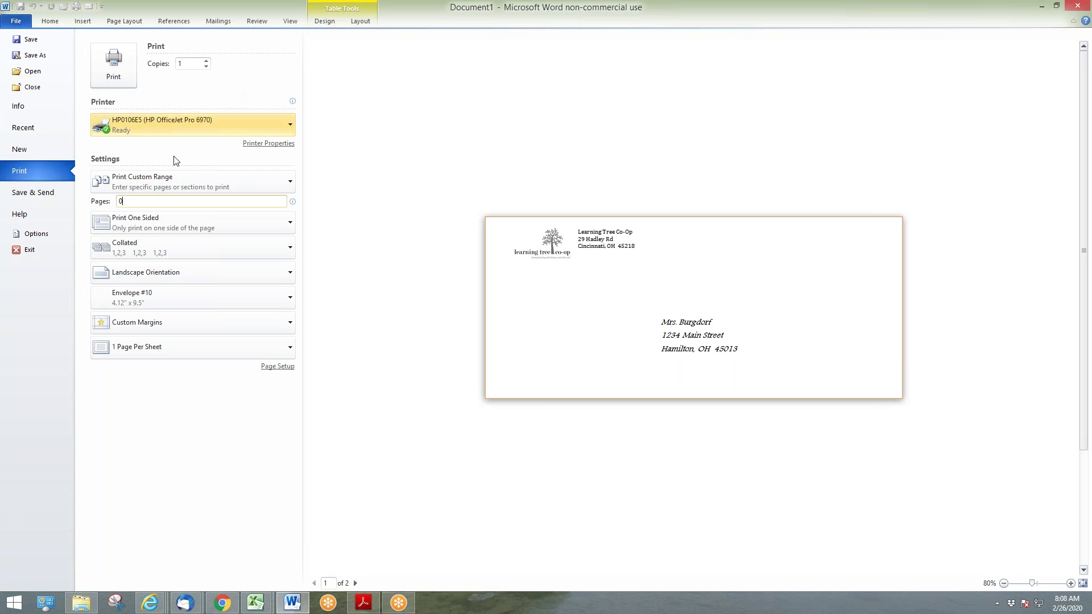
pyautogui.moveTo(131, 203); pyautogui.dragTo(110, 201)
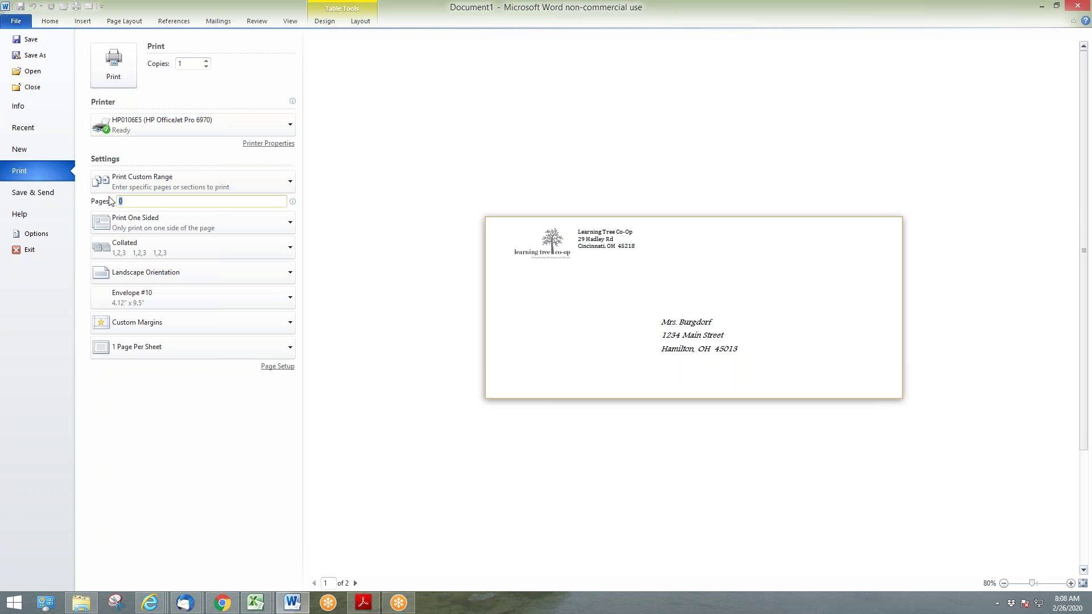
pyautogui.write('1')
pyautogui.click(52, 21)
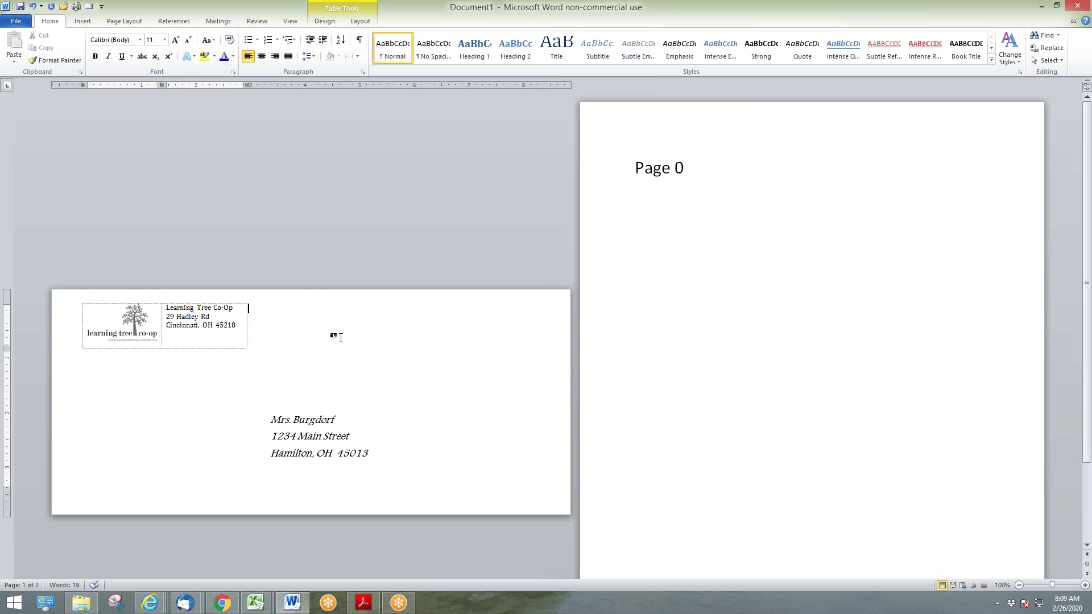
# Set up saving the document as the PDF Learning Tree Co.pdf in the OneDrive Documents folder, and cancel without saving
pyautogui.click(683, 231)
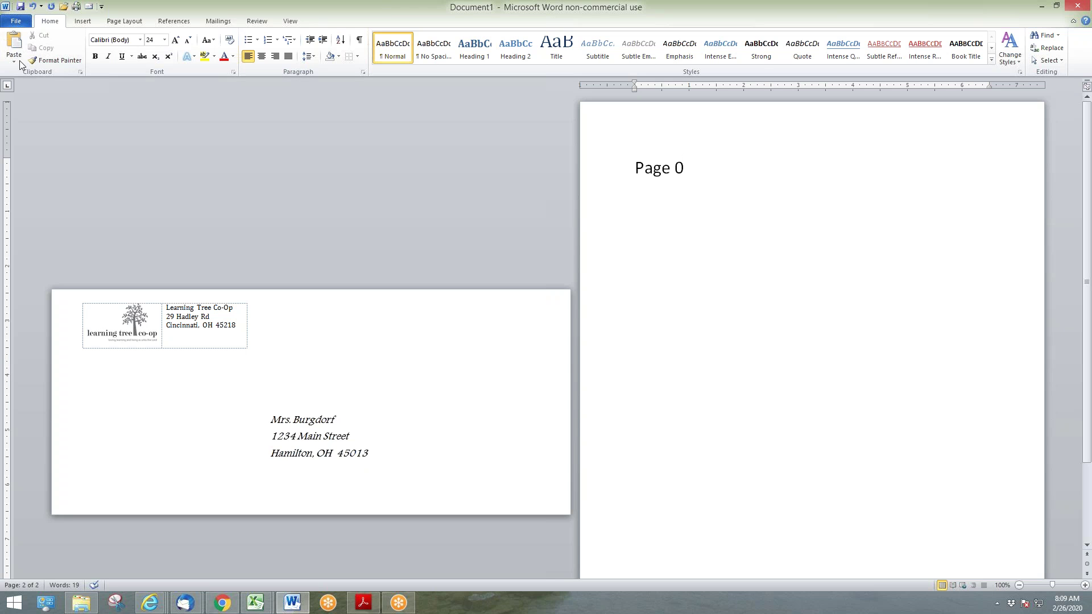
pyautogui.click(16, 22)
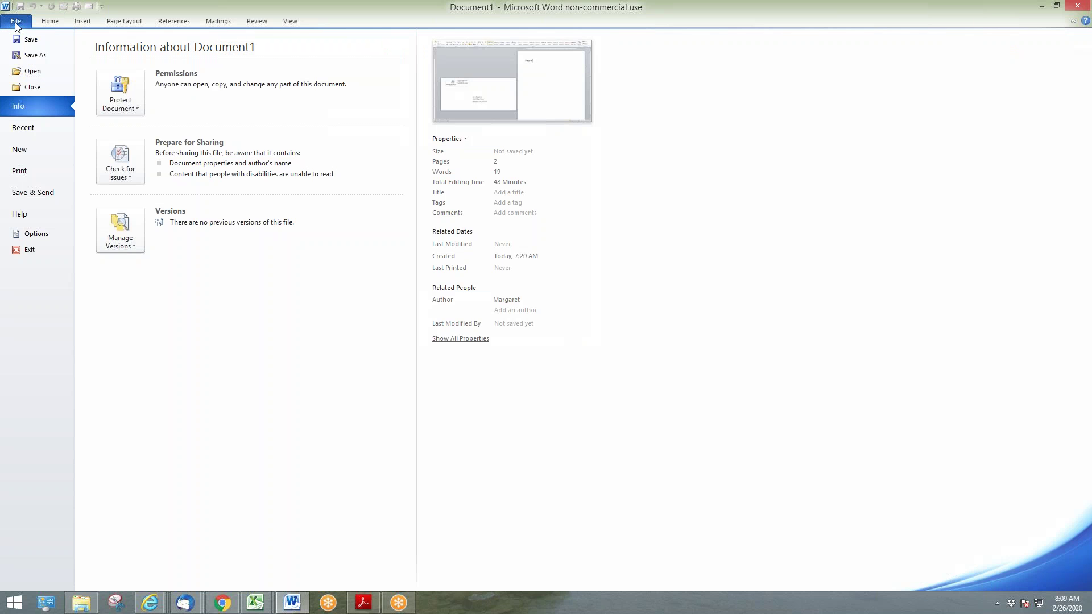
pyautogui.click(34, 56)
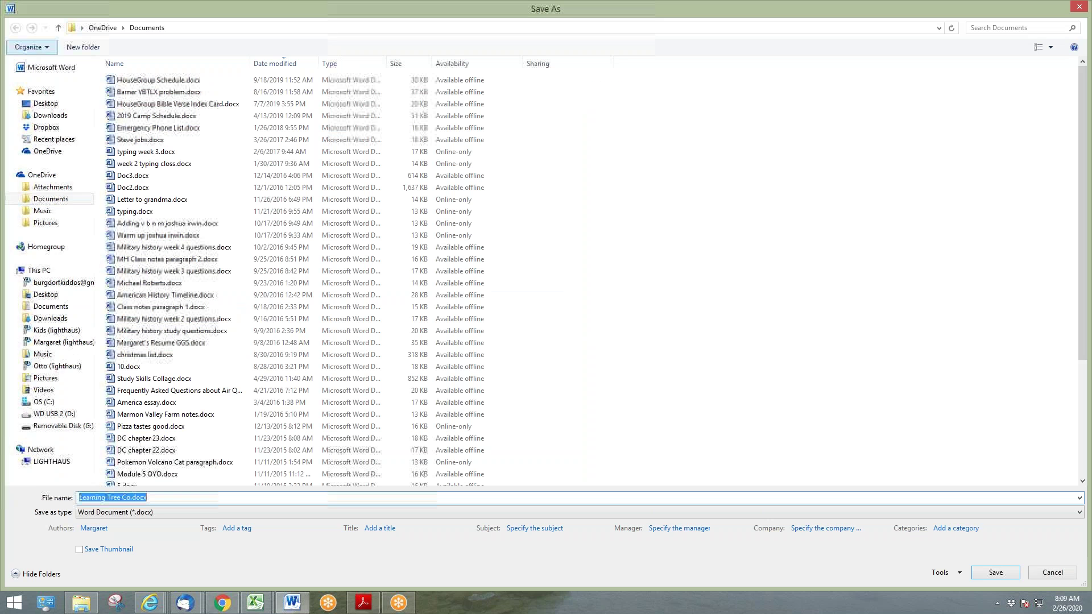
pyautogui.click(126, 512)
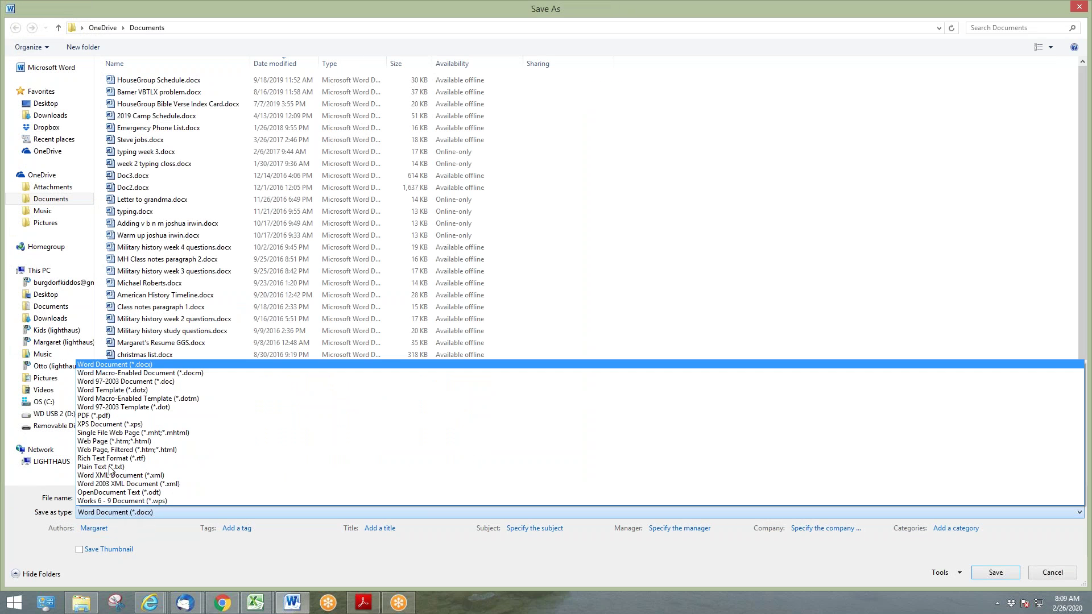
pyautogui.click(113, 416)
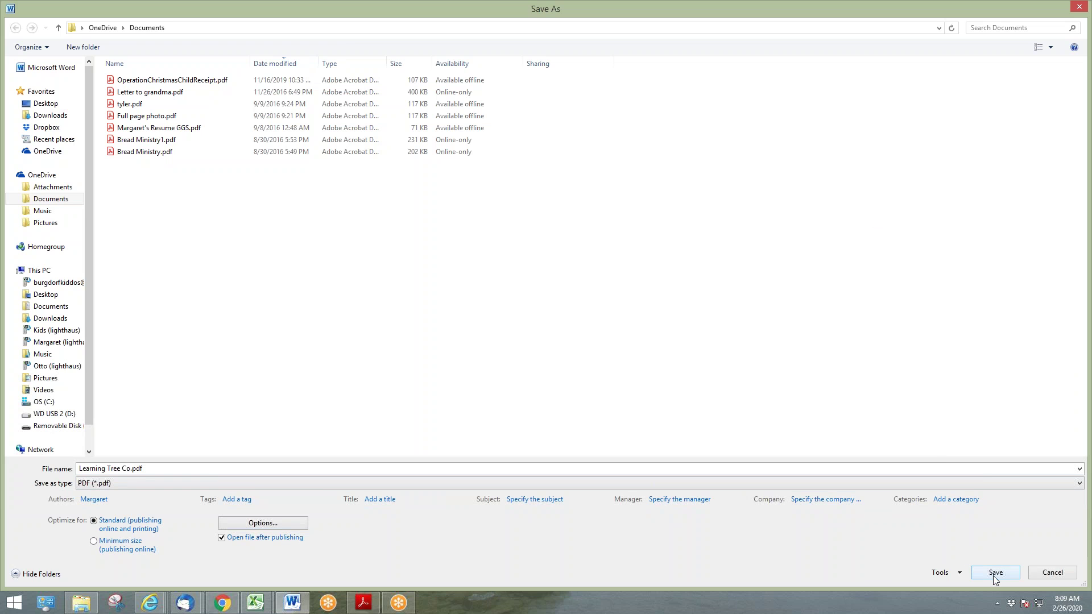
pyautogui.click(1051, 573)
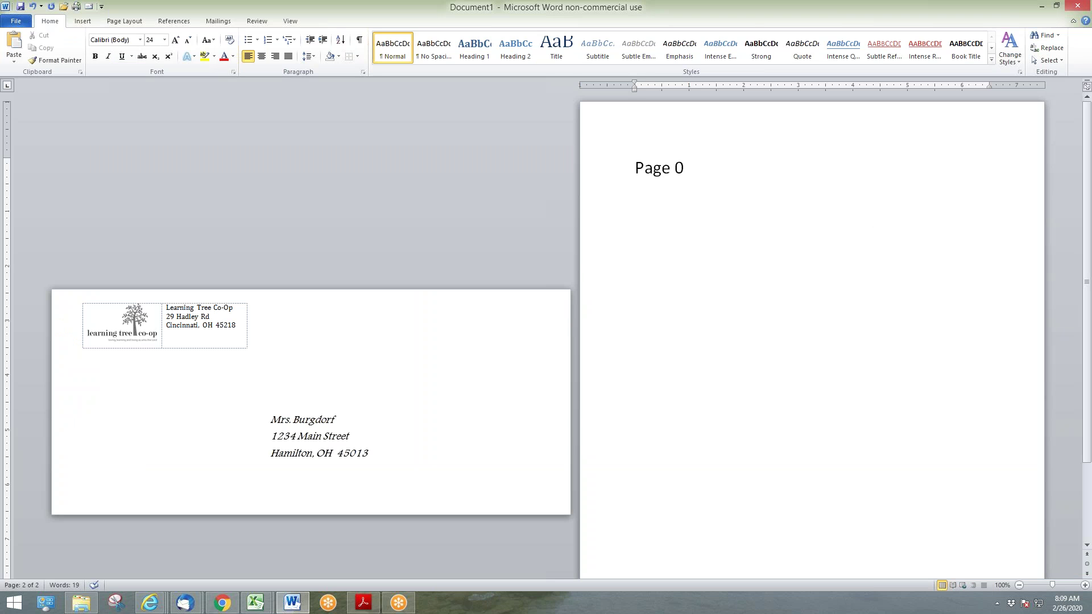
# Make all lines of the delivery address on the envelope bold
pyautogui.click(671, 255)
pyautogui.click(504, 408)
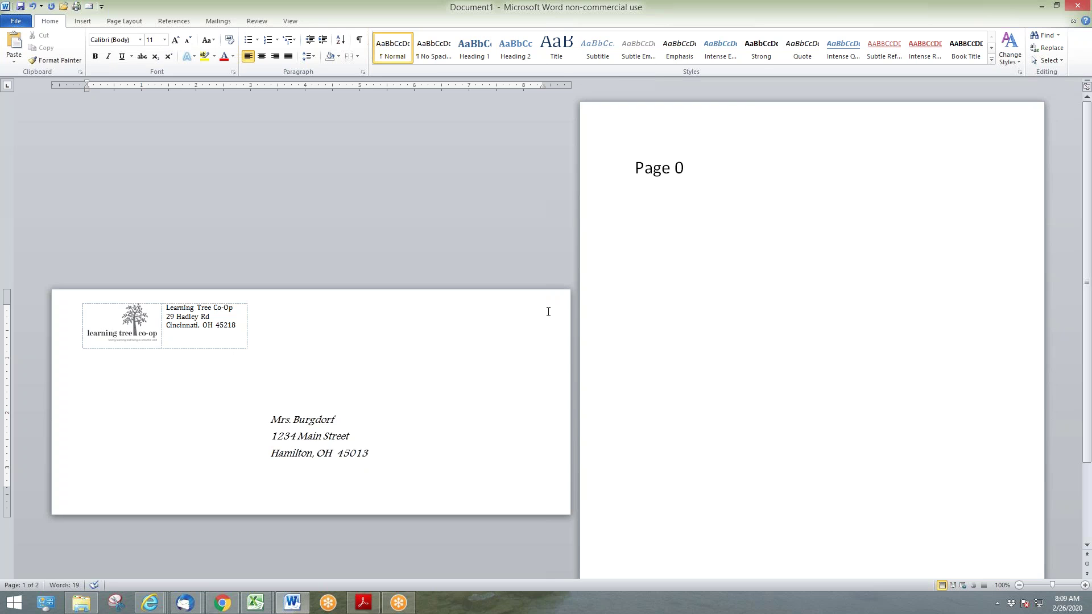
pyautogui.moveTo(367, 460); pyautogui.dragTo(332, 418)
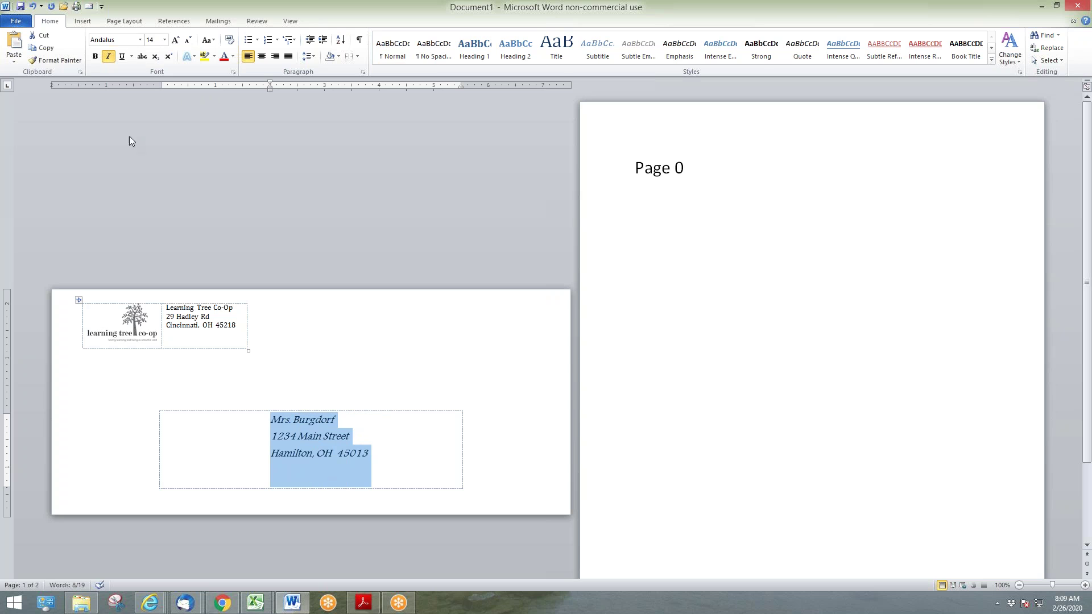
pyautogui.click(95, 57)
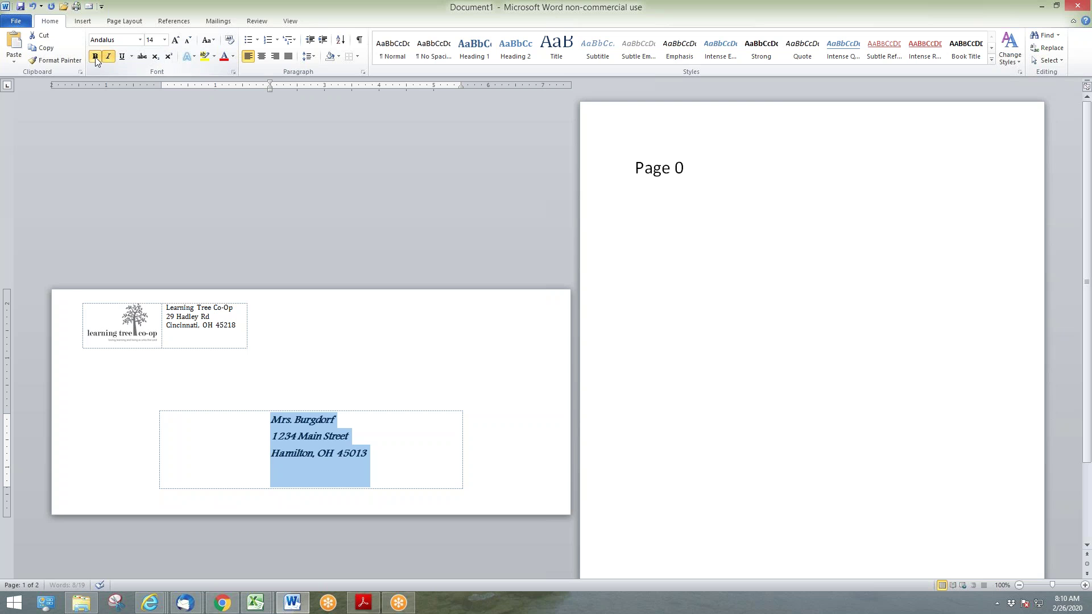
# Change the font color of all three return address lines on the envelope to a dark tan theme color
pyautogui.click(240, 327)
pyautogui.moveTo(240, 327); pyautogui.dragTo(166, 307)
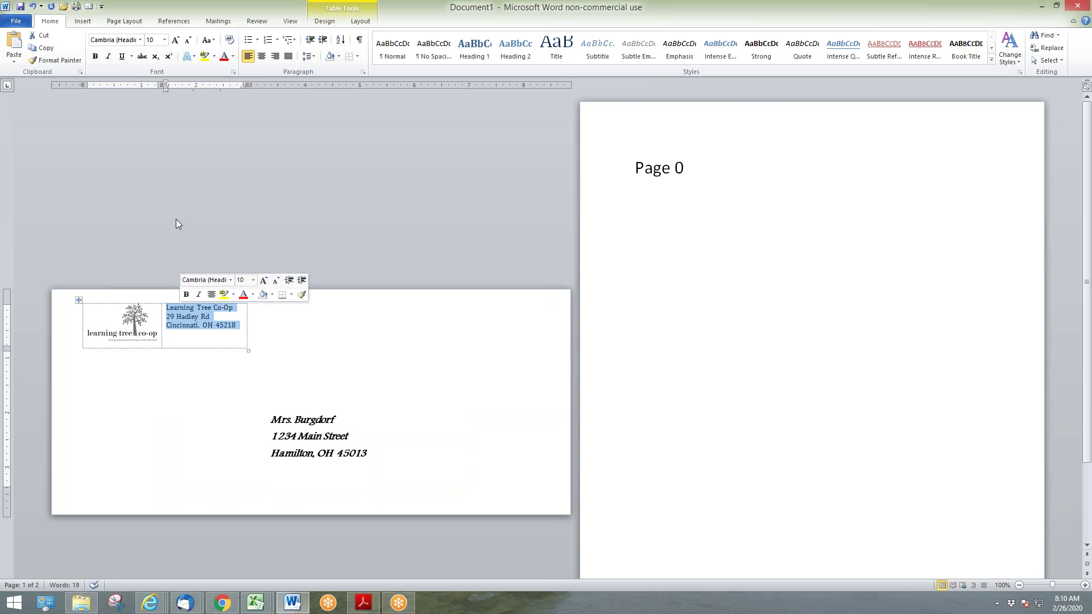
pyautogui.click(233, 57)
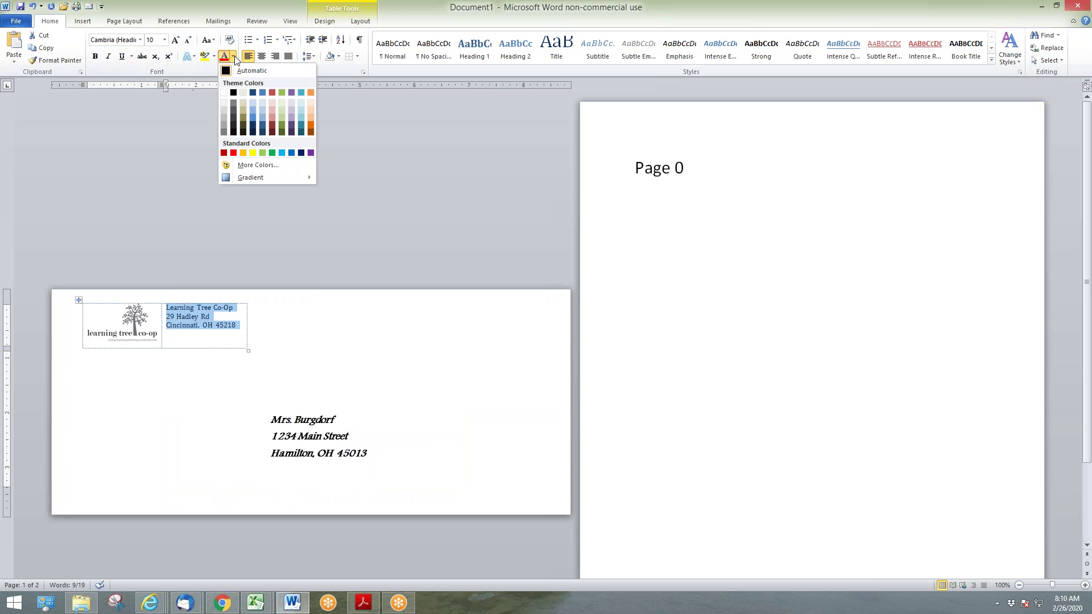
pyautogui.click(280, 124)
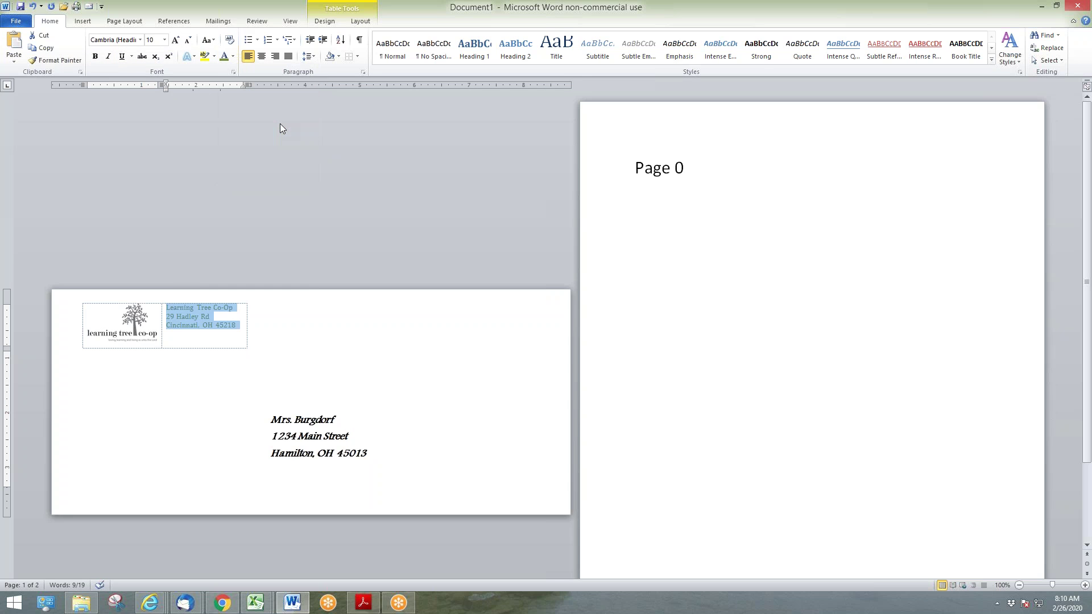
pyautogui.click(233, 57)
pyautogui.click(244, 125)
pyautogui.click(464, 421)
pyautogui.click(495, 353)
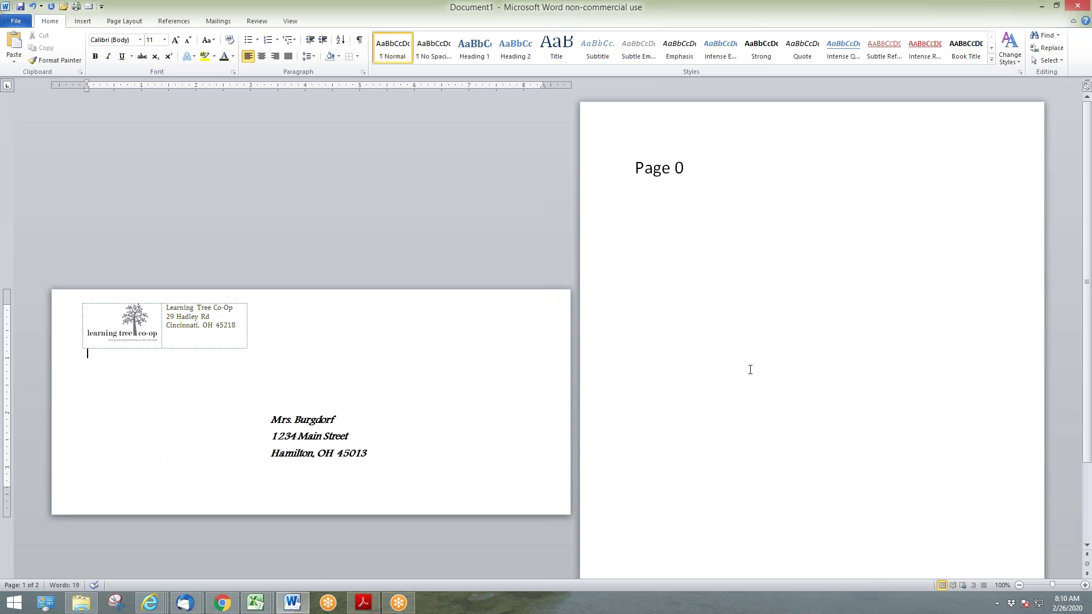
# Create a new blank document, leaving the envelope document open
pyautogui.click(788, 368)
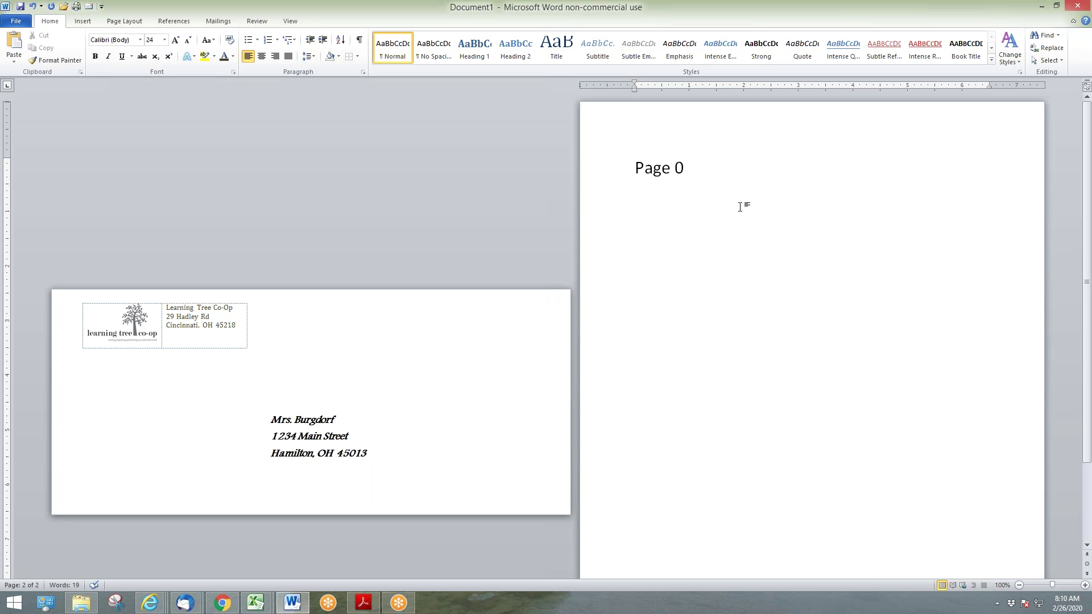
pyautogui.click(16, 21)
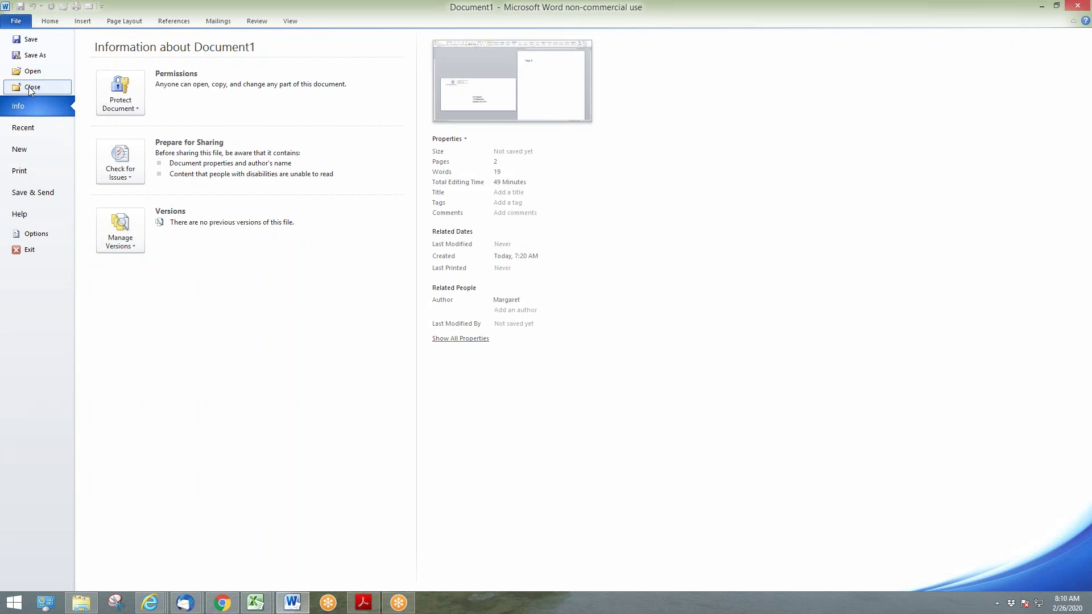
pyautogui.click(23, 150)
pyautogui.doubleClick(128, 109)
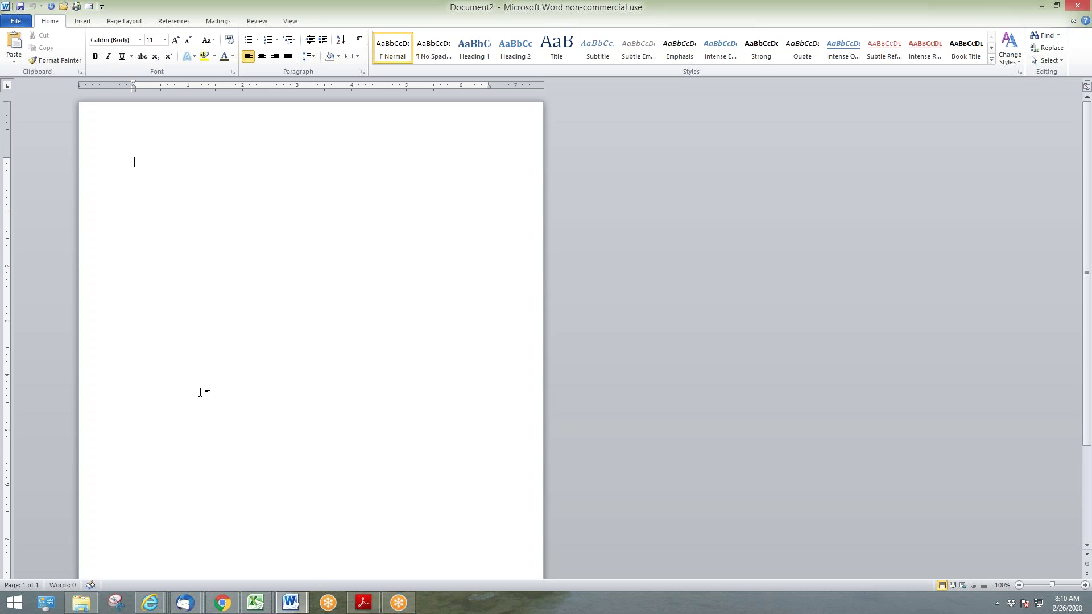
# Bring the Google Maps page forward in Chrome, return to the blank Word document and insert a screen clipping of the map around the red pin
pyautogui.click(222, 603)
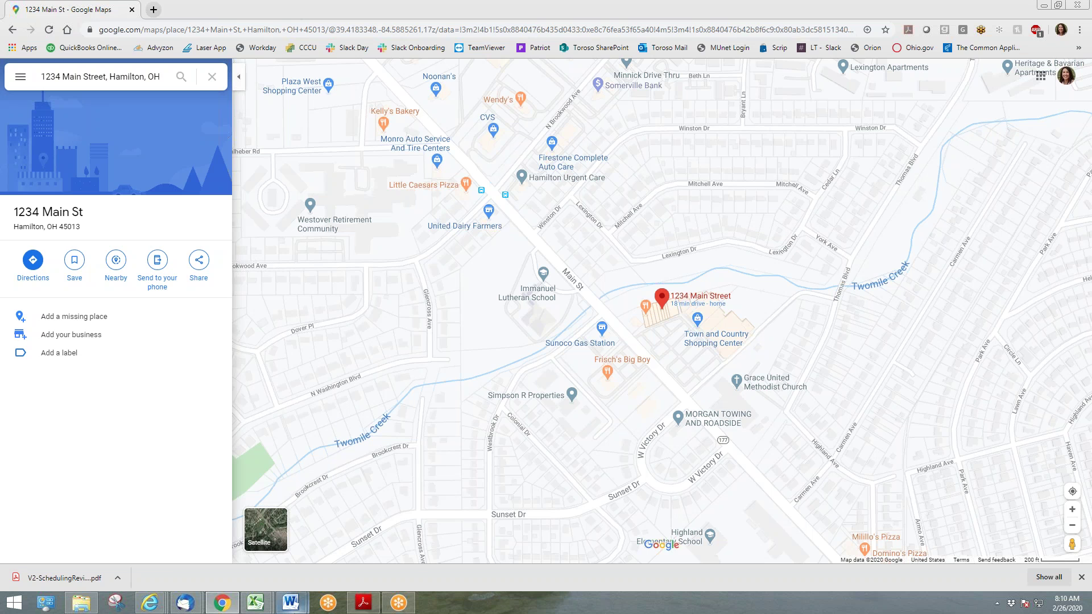
pyautogui.moveTo(293, 607)
pyautogui.click(354, 545)
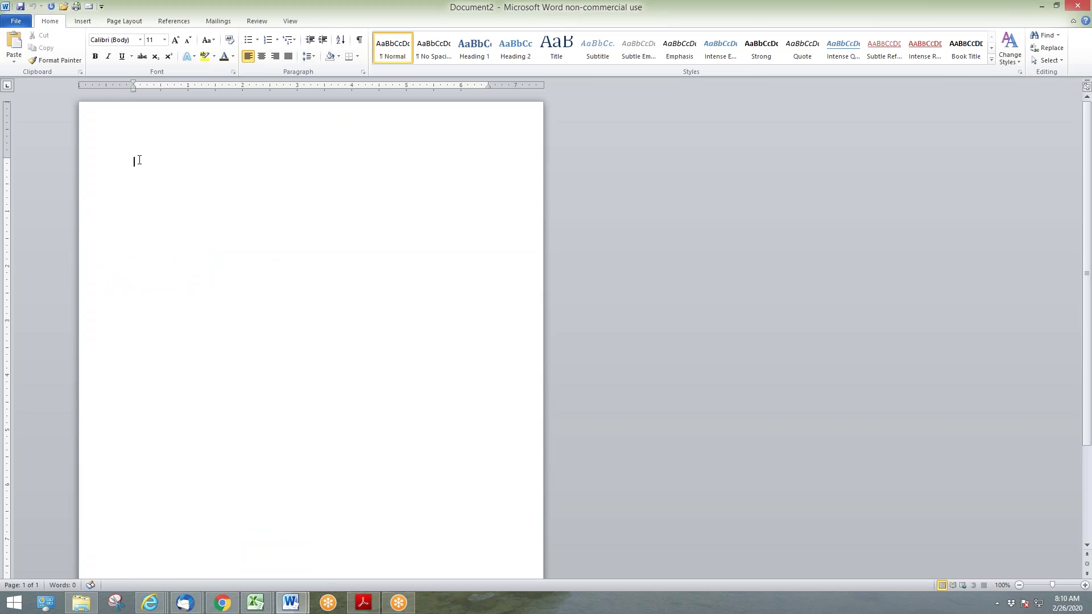
pyautogui.click(85, 22)
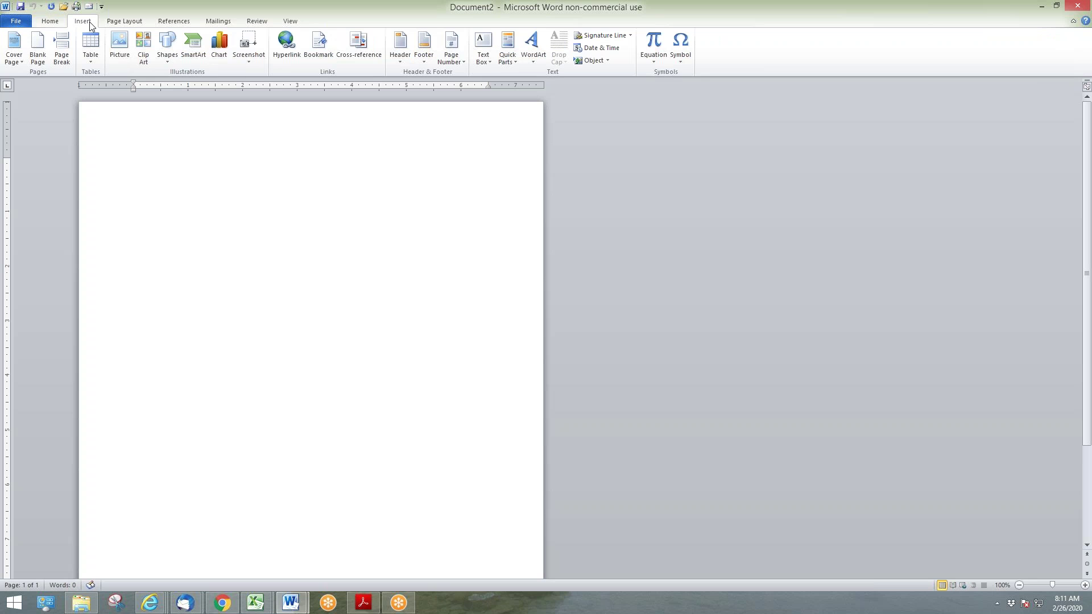
pyautogui.click(248, 64)
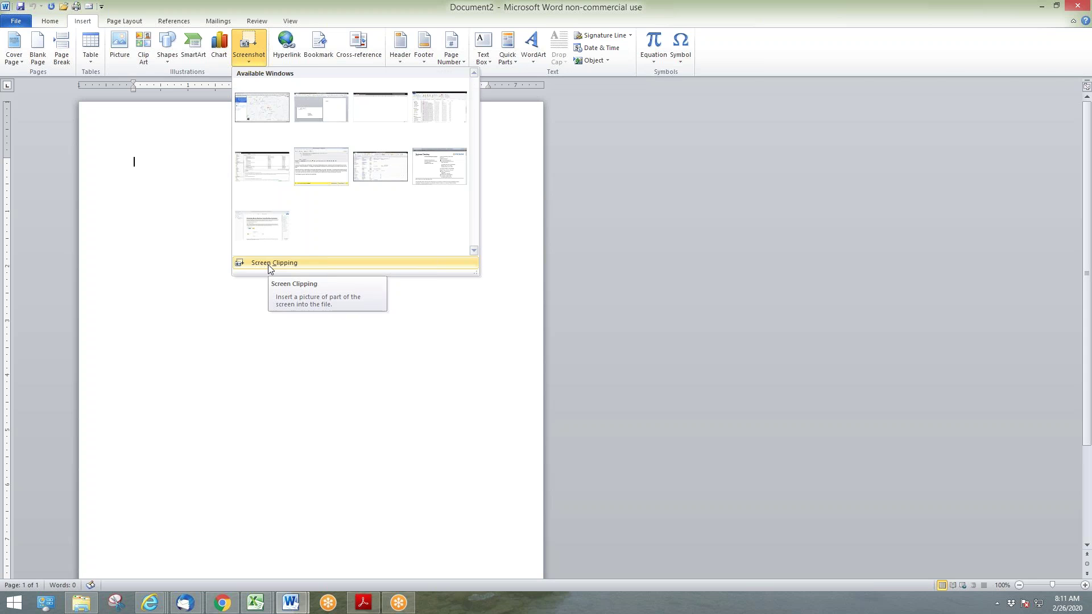
pyautogui.click(268, 263)
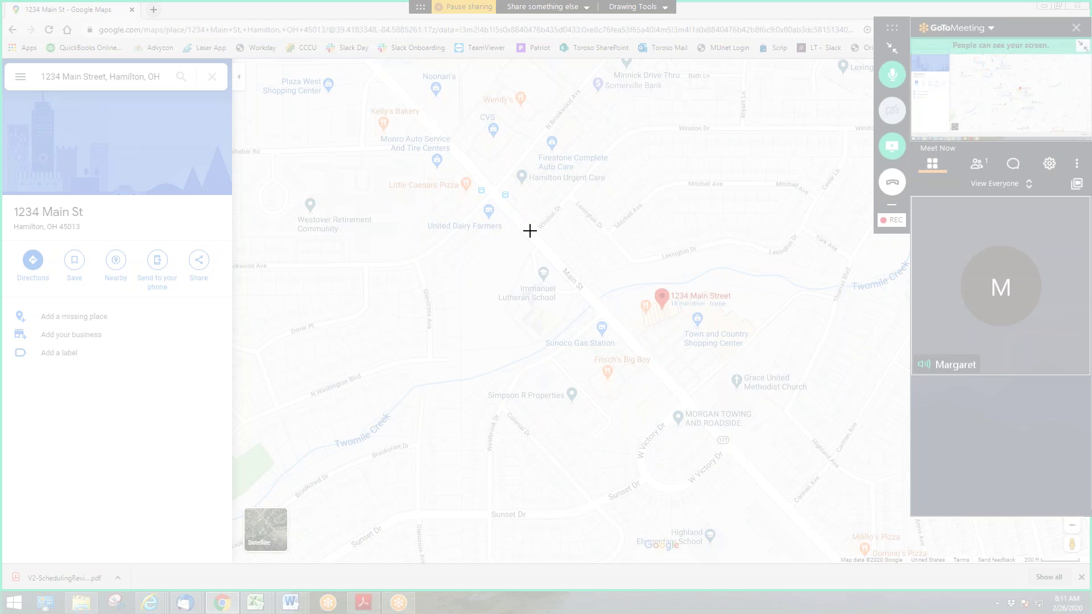
pyautogui.moveTo(530, 231); pyautogui.dragTo(841, 445)
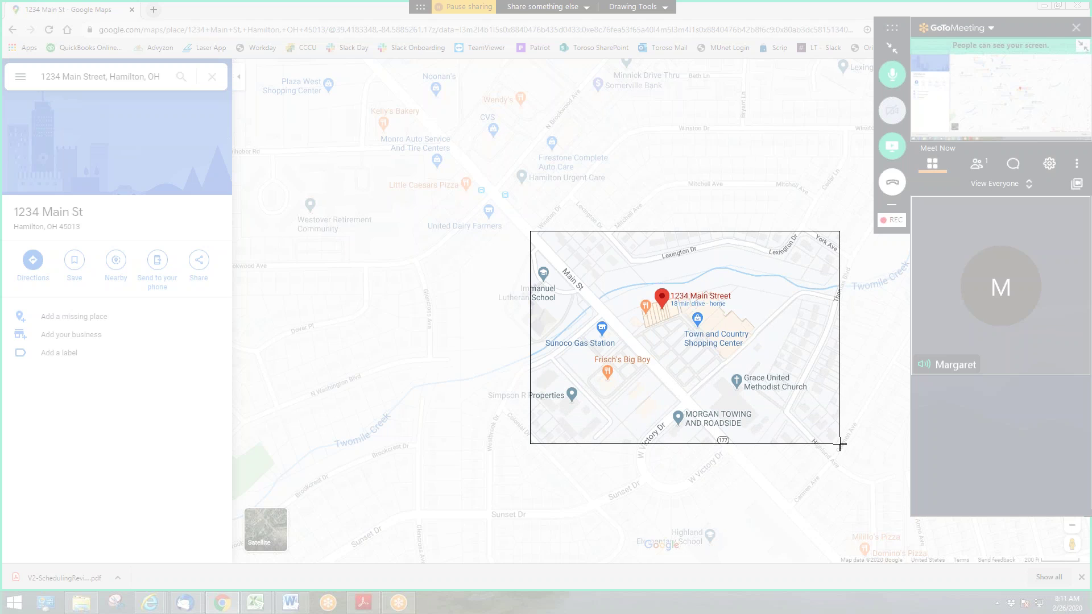
pyautogui.moveTo(840, 445); pyautogui.dragTo(839, 445)
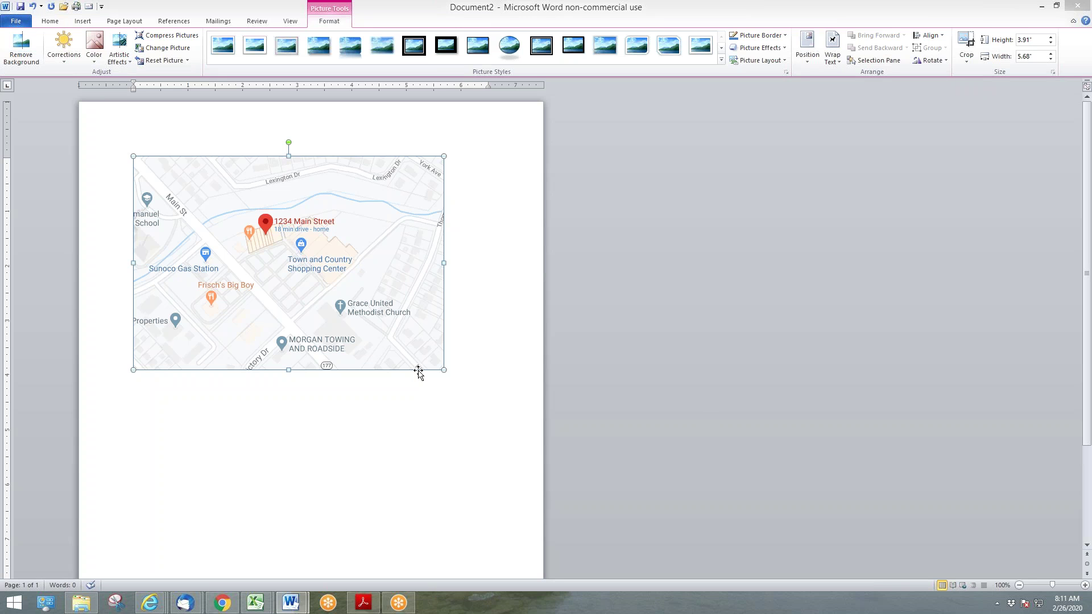
# Shrink the map picture to about 2.79" high by 4.05" wide and apply the oval metal frame picture style
pyautogui.moveTo(444, 369); pyautogui.dragTo(355, 309)
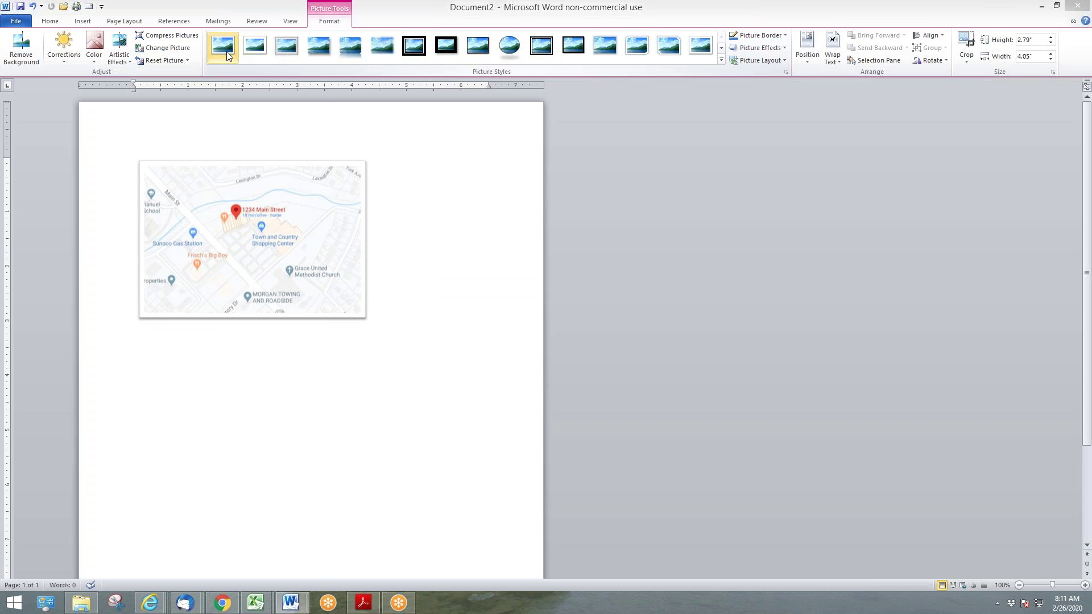
pyautogui.click(721, 60)
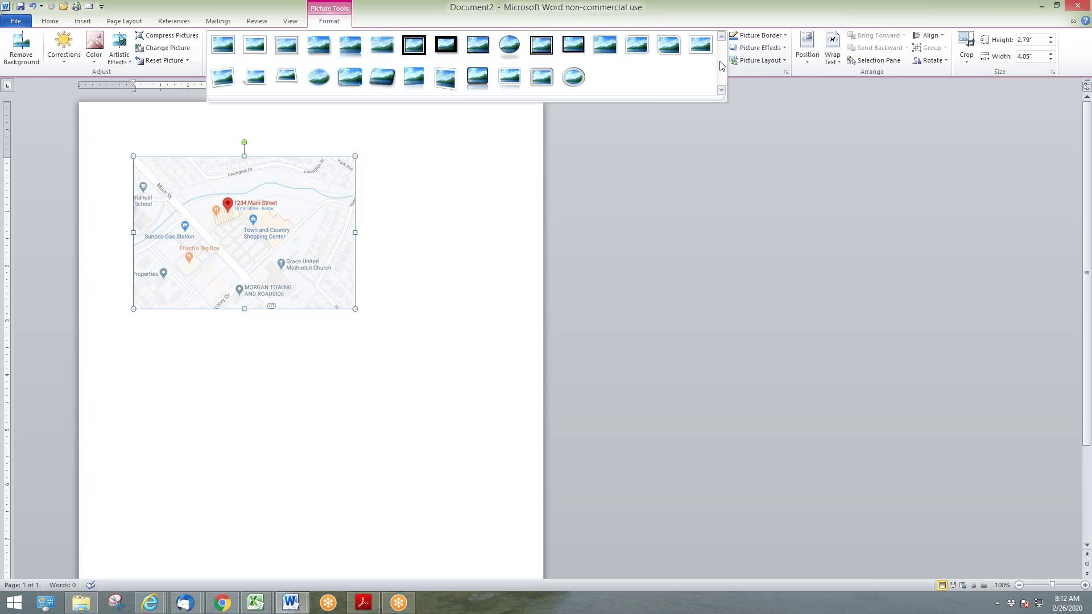
pyautogui.click(573, 80)
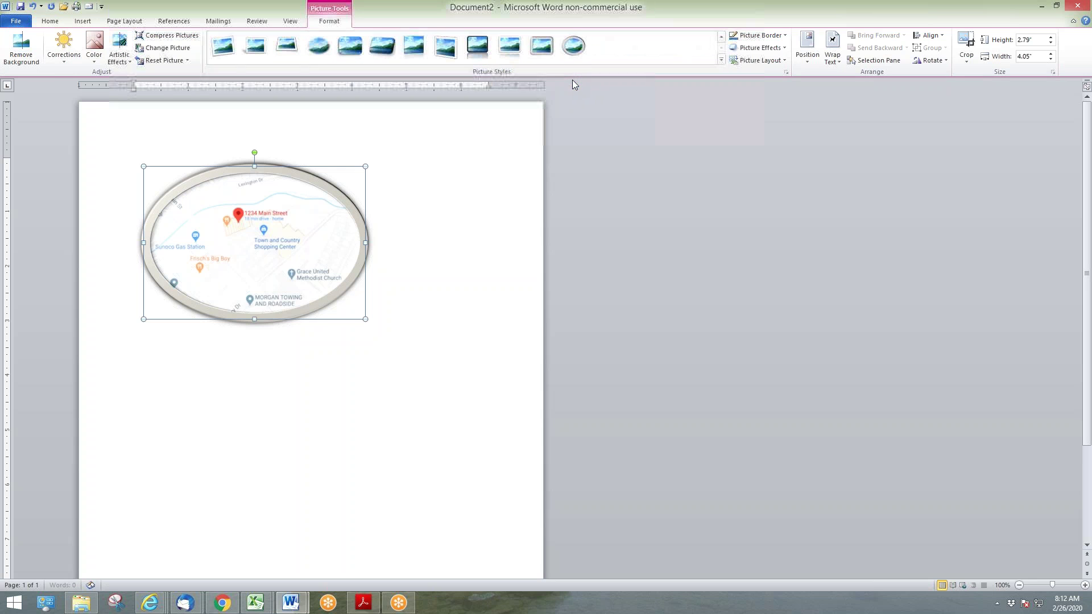
# Start a new line below the map and insert a screen clipping of the vertical GoToMeeting control bar
pyautogui.click(321, 412)
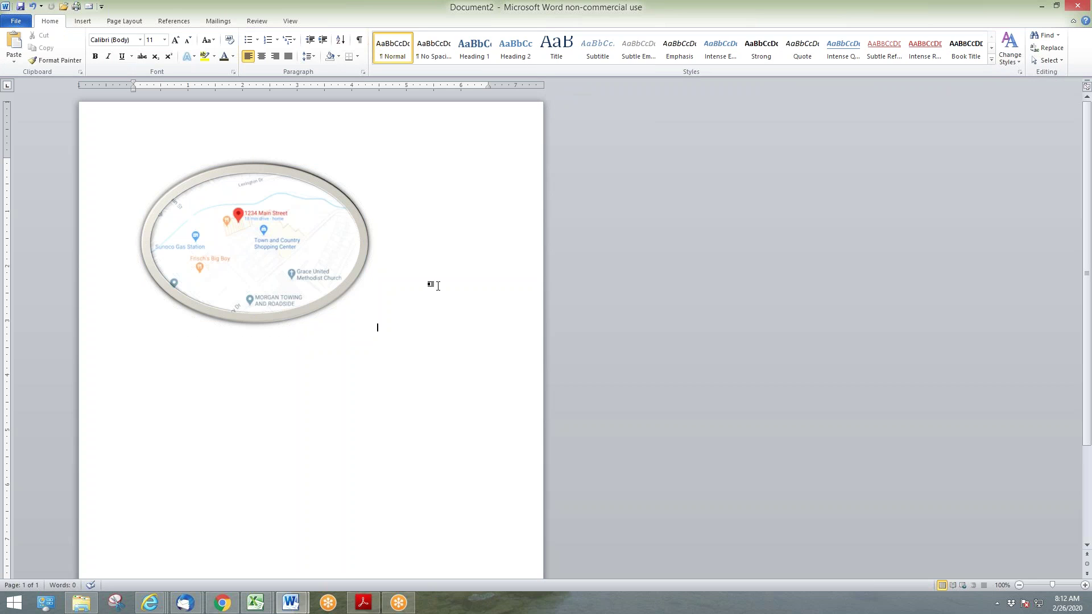
pyautogui.hotkey('ctrl', 'z')
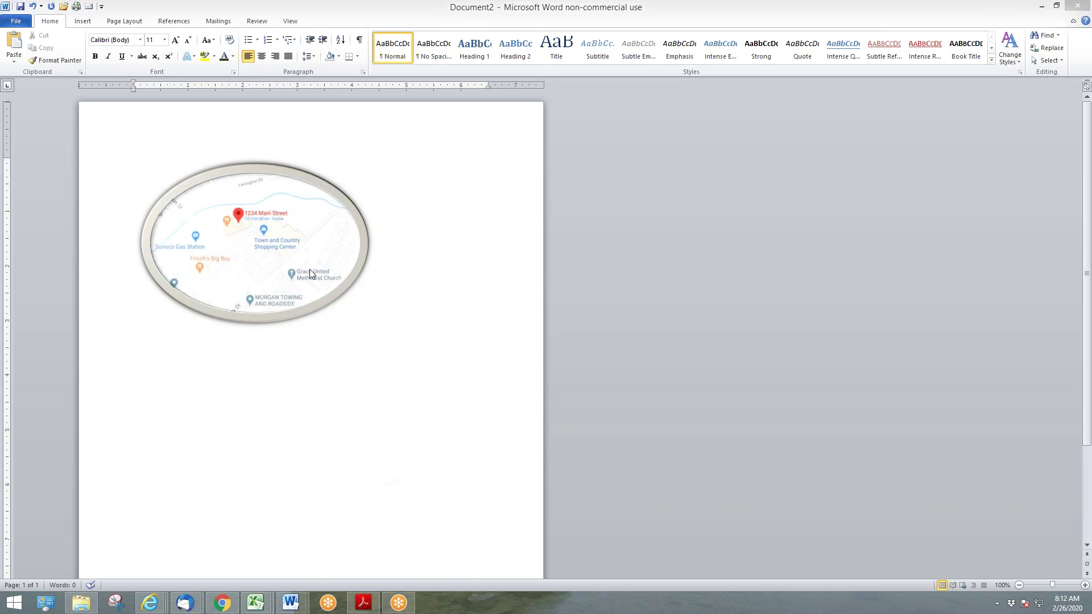
pyautogui.click(83, 23)
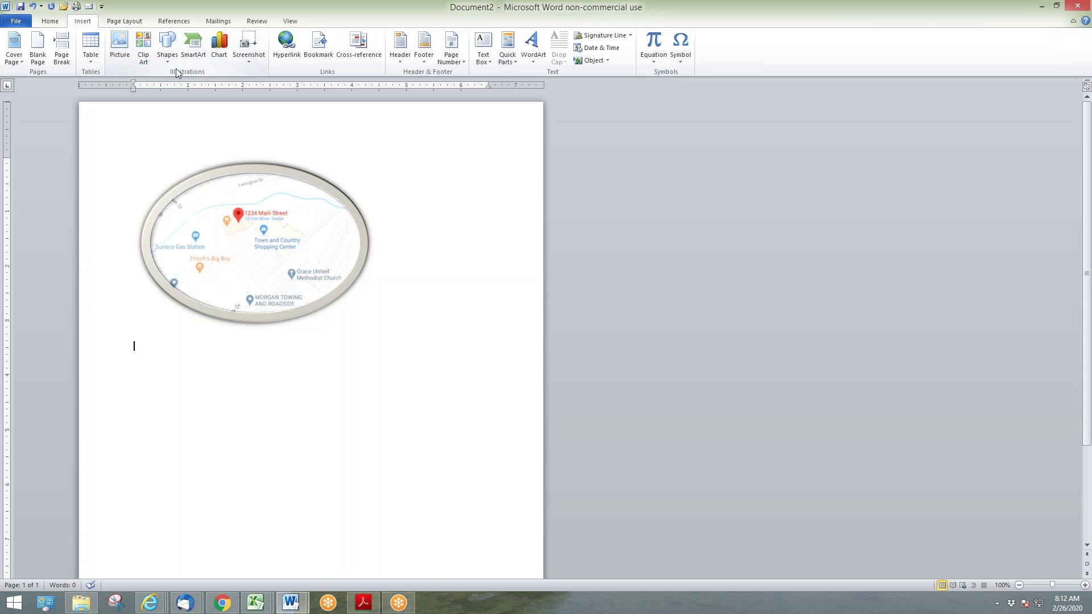
pyautogui.click(252, 57)
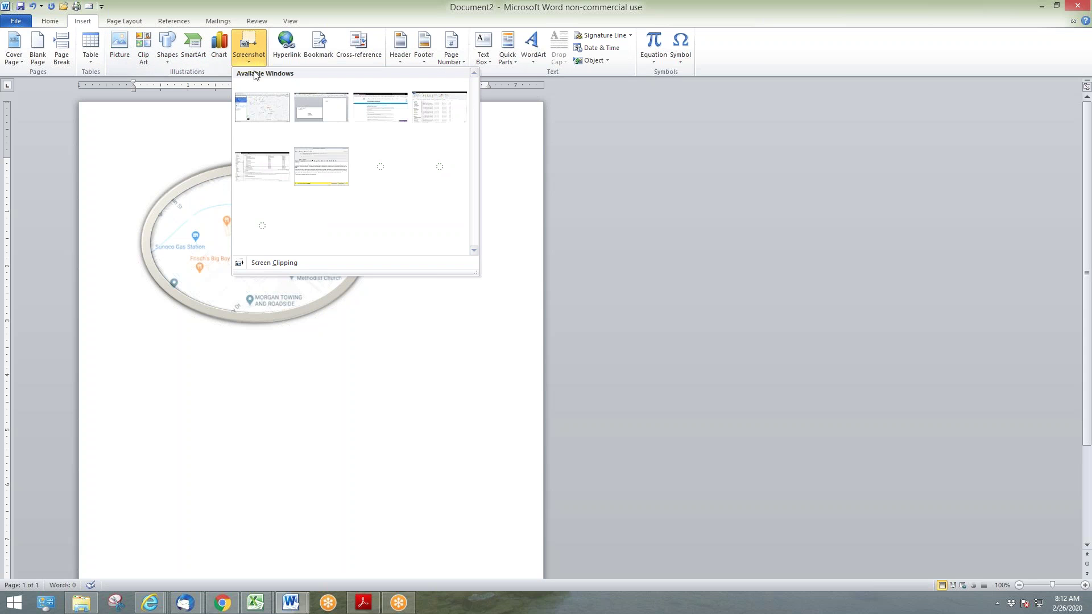
pyautogui.click(289, 262)
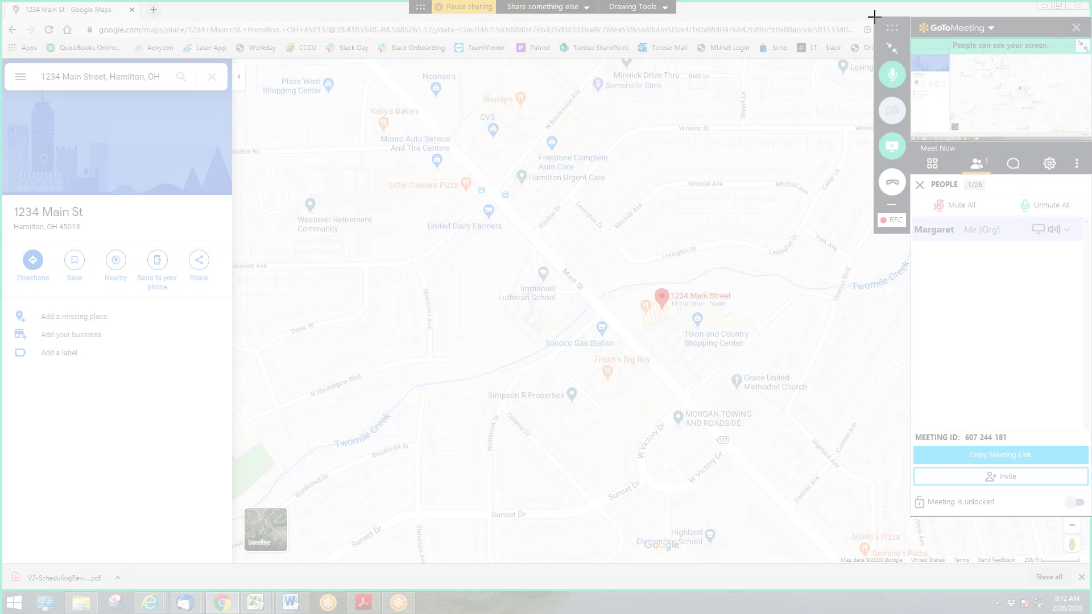
pyautogui.moveTo(875, 17); pyautogui.dragTo(913, 235)
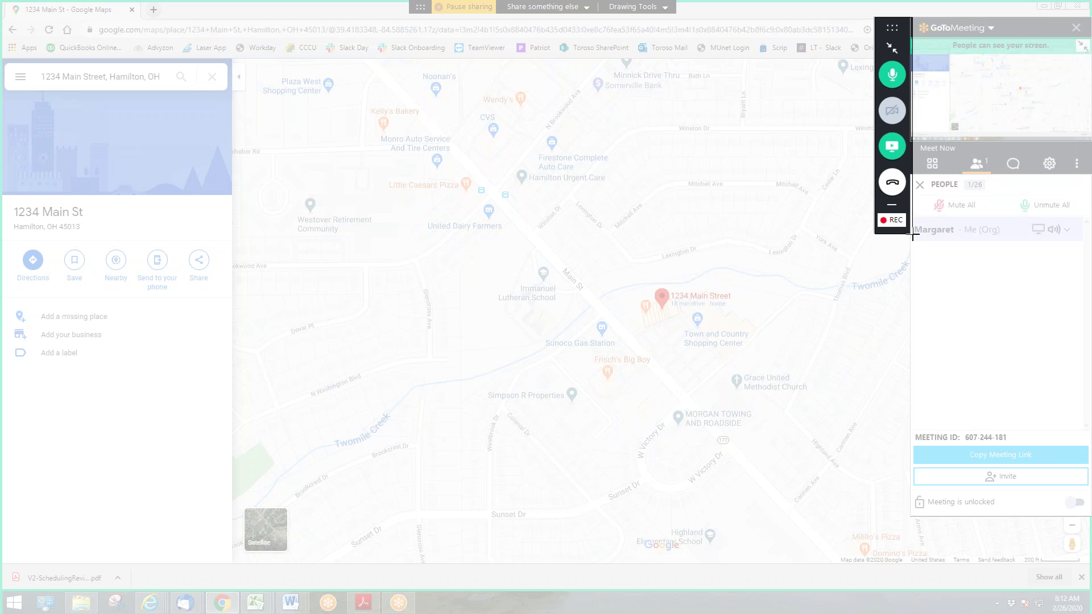
pyautogui.moveTo(912, 235); pyautogui.dragTo(913, 235)
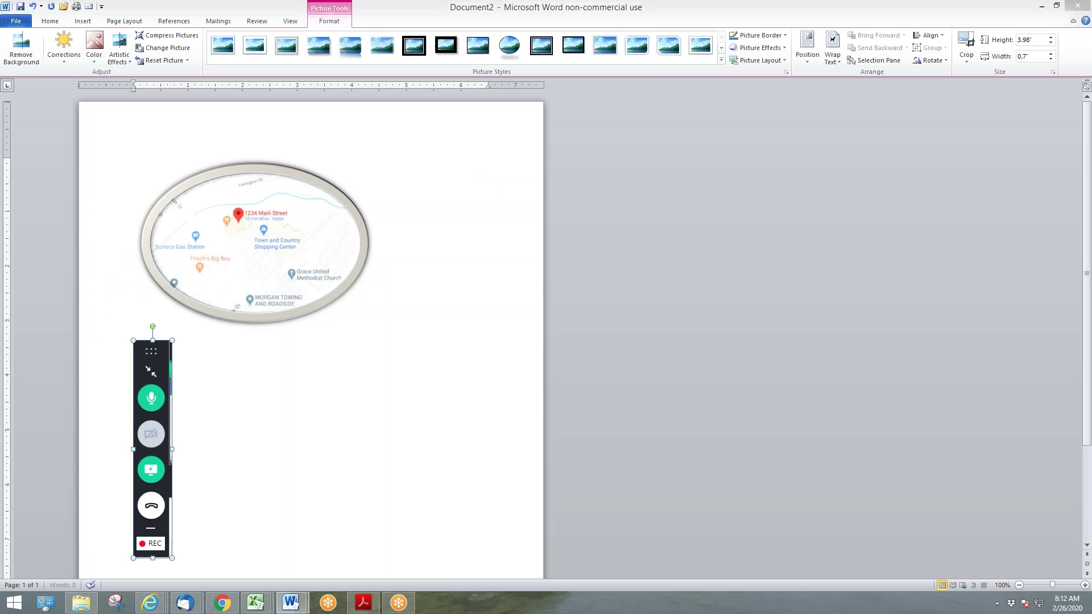
pyautogui.click(303, 416)
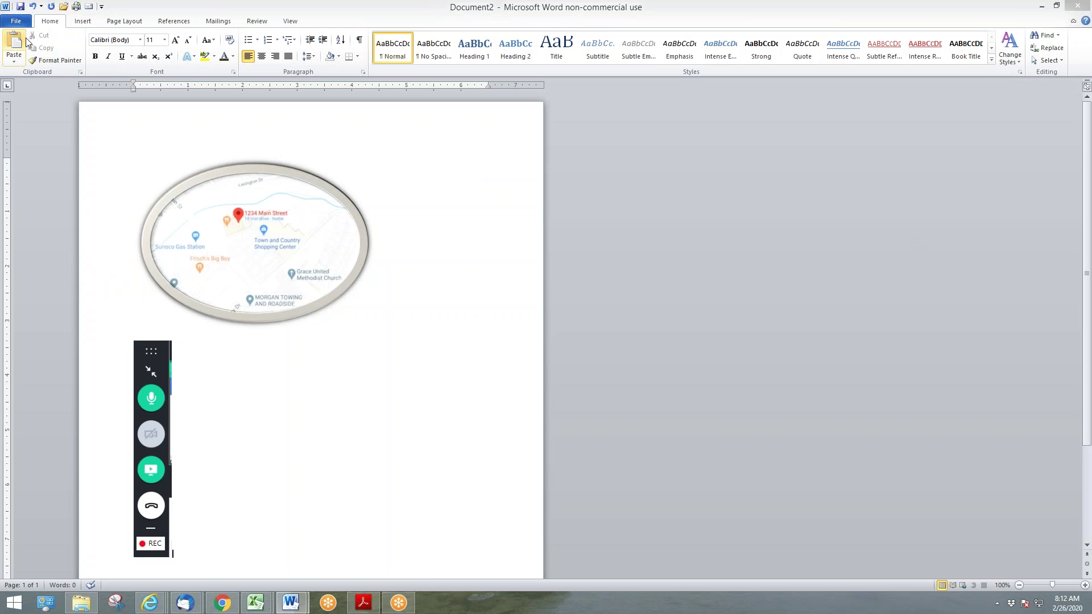
# Draw an arrow about 1.53" high by 2.84" wide, pointing down to the screen-sharing icon in the control bar picture
pyautogui.click(84, 21)
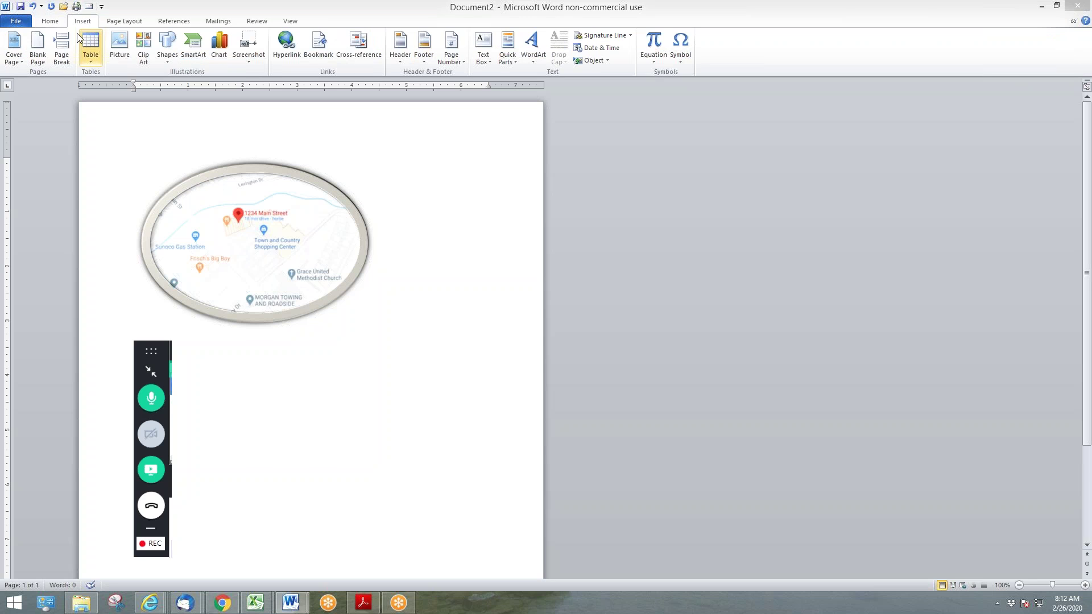
pyautogui.click(168, 57)
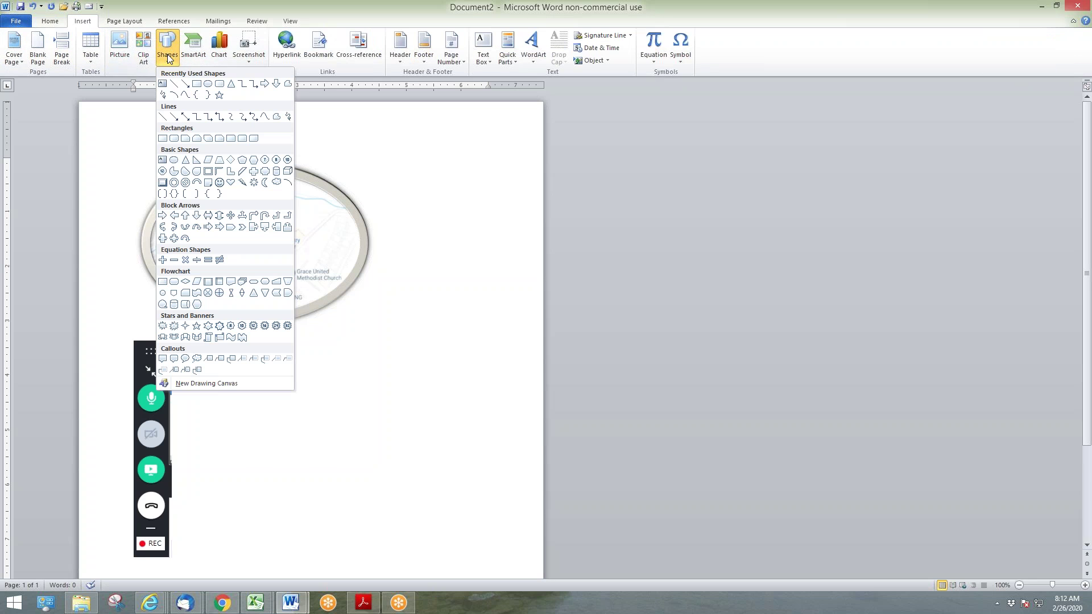
pyautogui.click(184, 85)
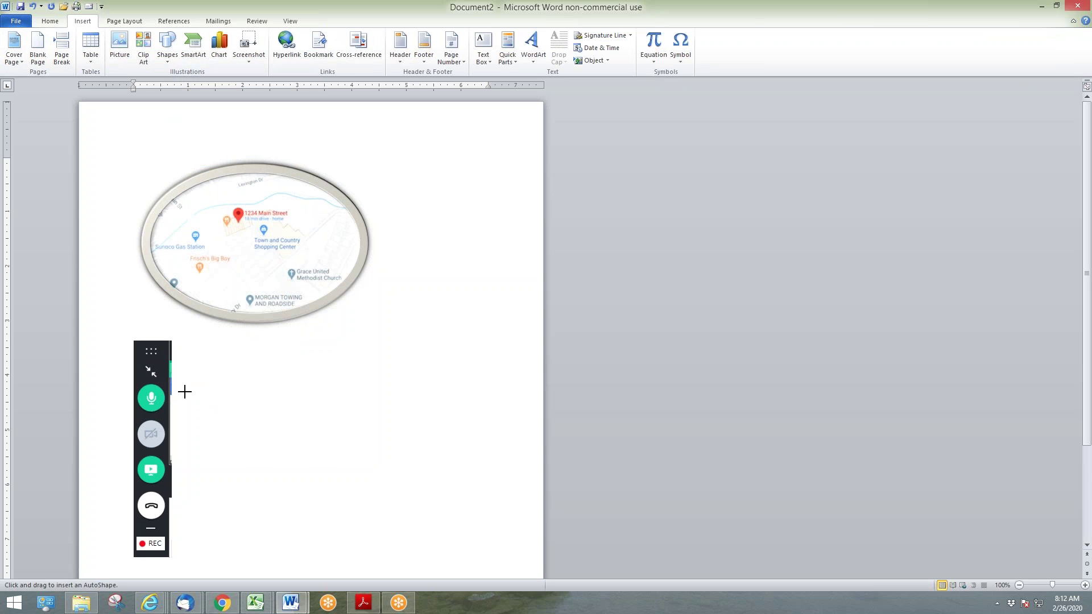
pyautogui.moveTo(178, 500)
pyautogui.mouseDown()
pyautogui.moveTo(244, 497)
pyautogui.moveTo(332, 448)
pyautogui.mouseUp()
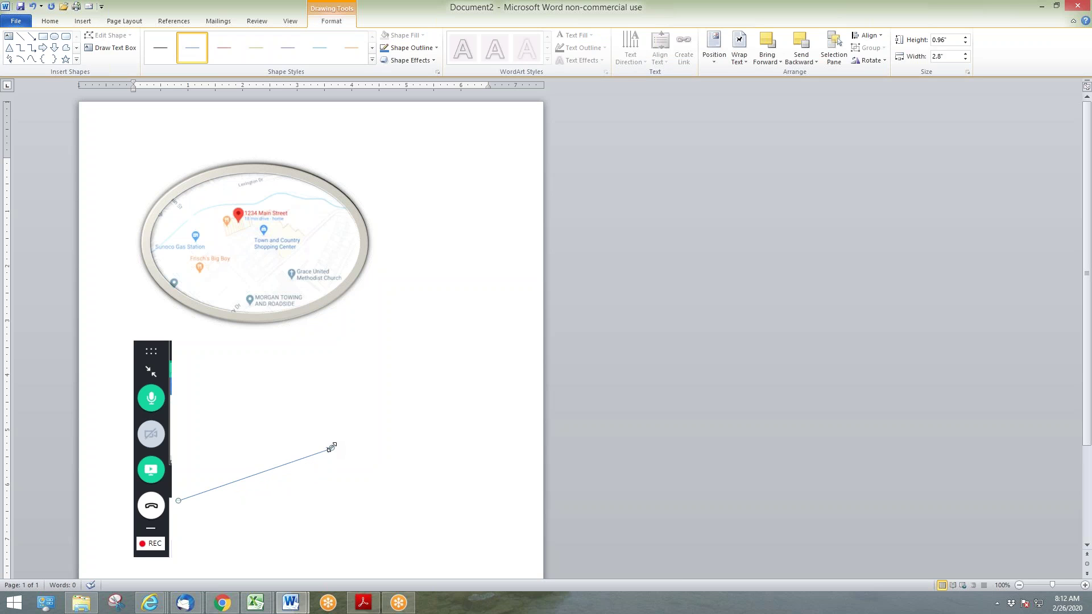
pyautogui.moveTo(332, 448); pyautogui.dragTo(92, 501)
pyautogui.moveTo(181, 499); pyautogui.dragTo(330, 381)
pyautogui.moveTo(92, 501); pyautogui.dragTo(175, 464)
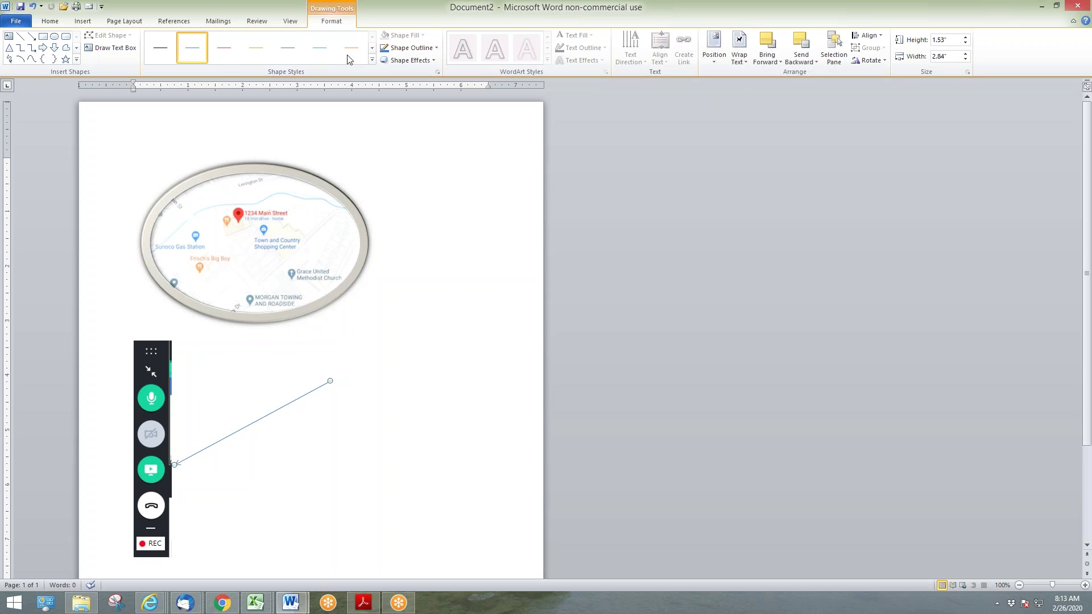
# Apply the thick red line style with a shadow to the arrow pointing at the screen-sharing icon
pyautogui.click(436, 48)
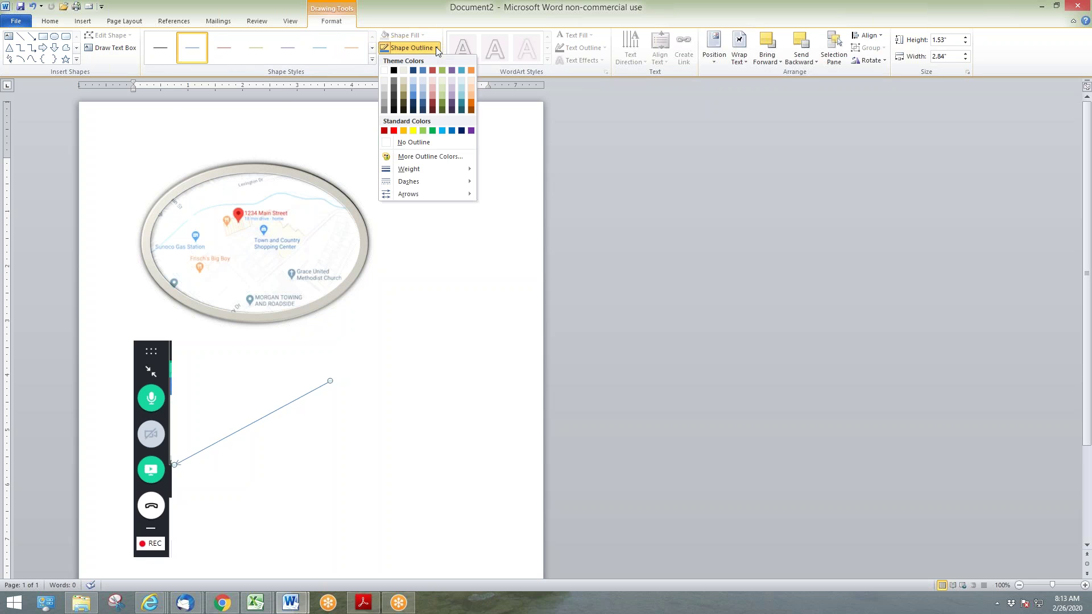
pyautogui.click(436, 47)
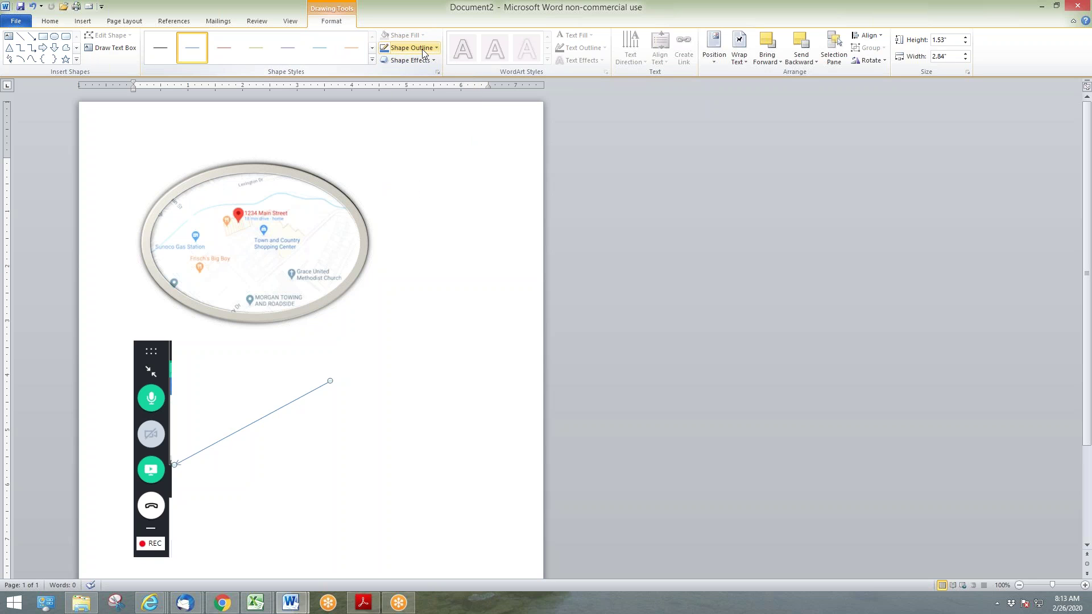
pyautogui.click(372, 59)
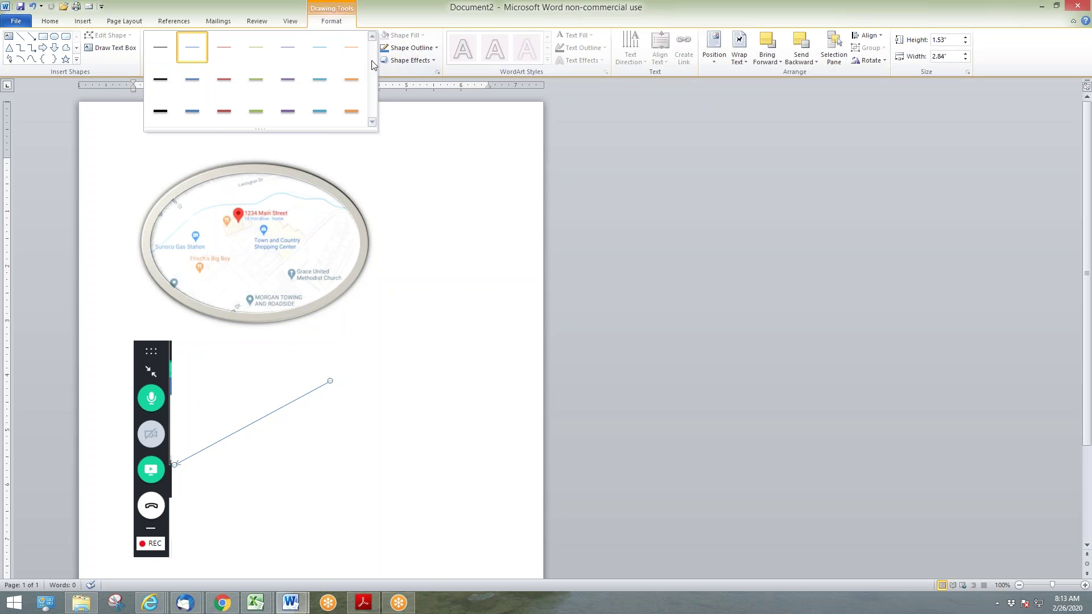
pyautogui.click(225, 112)
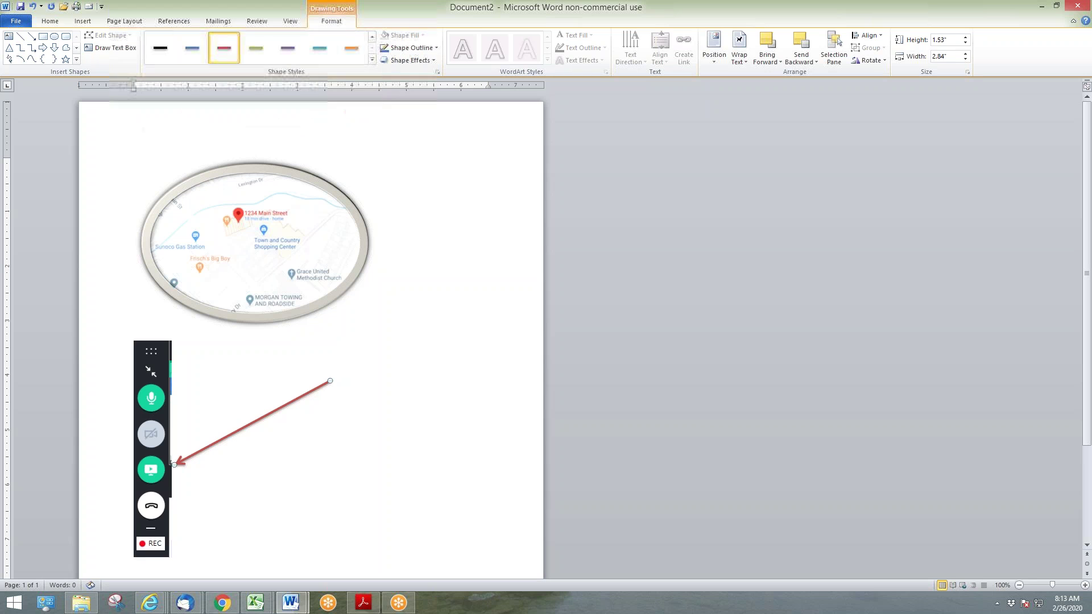
# Set the arrow's outline to the standard red colour and its weight to 6 pt, and deselect it
pyautogui.click(436, 49)
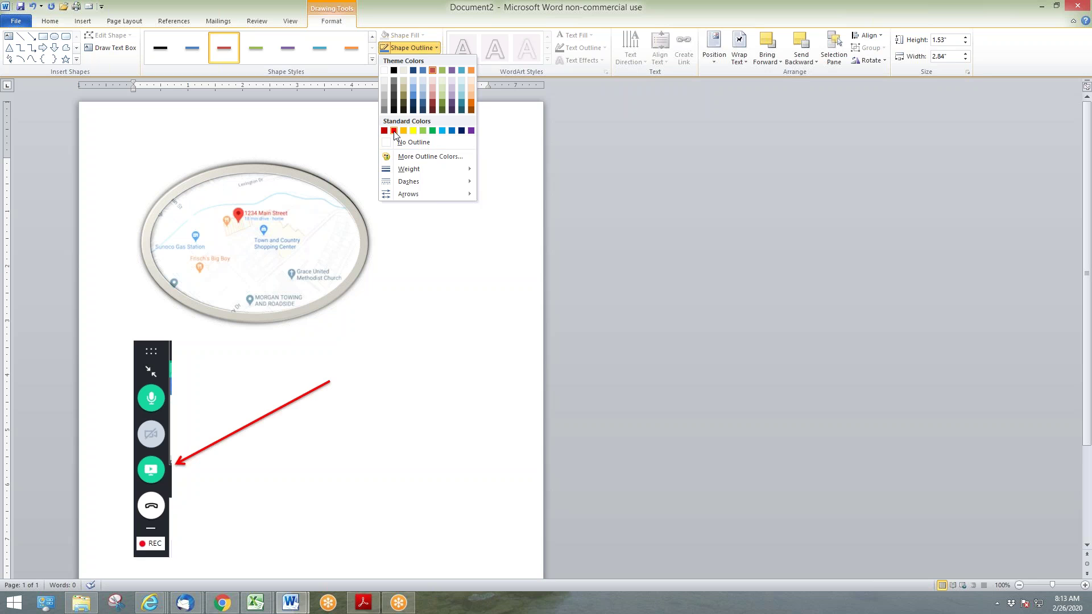
pyautogui.click(394, 131)
pyautogui.click(436, 49)
pyautogui.moveTo(441, 174)
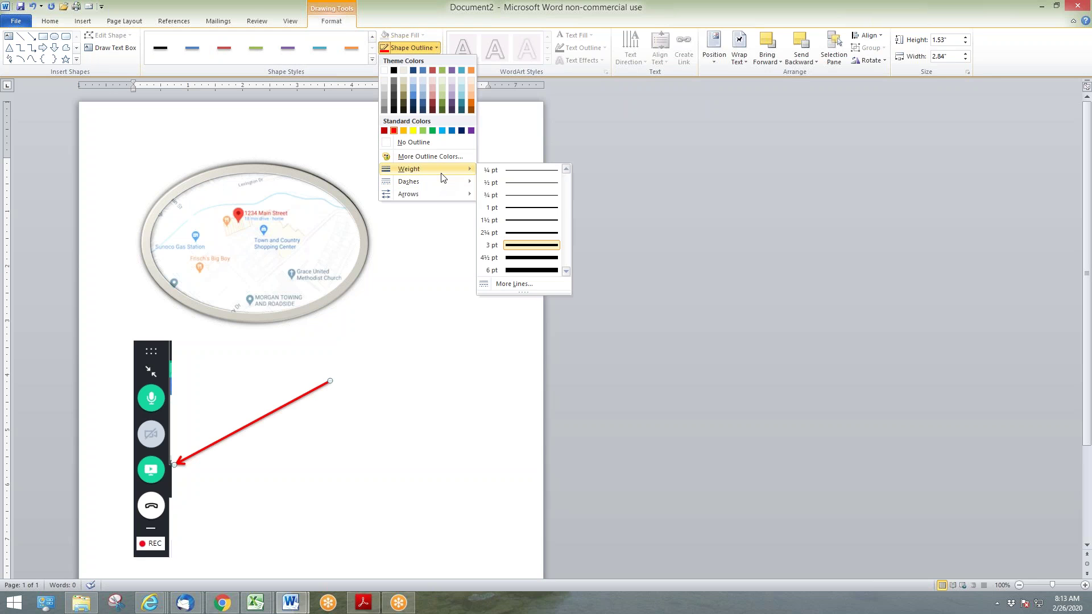
pyautogui.click(514, 275)
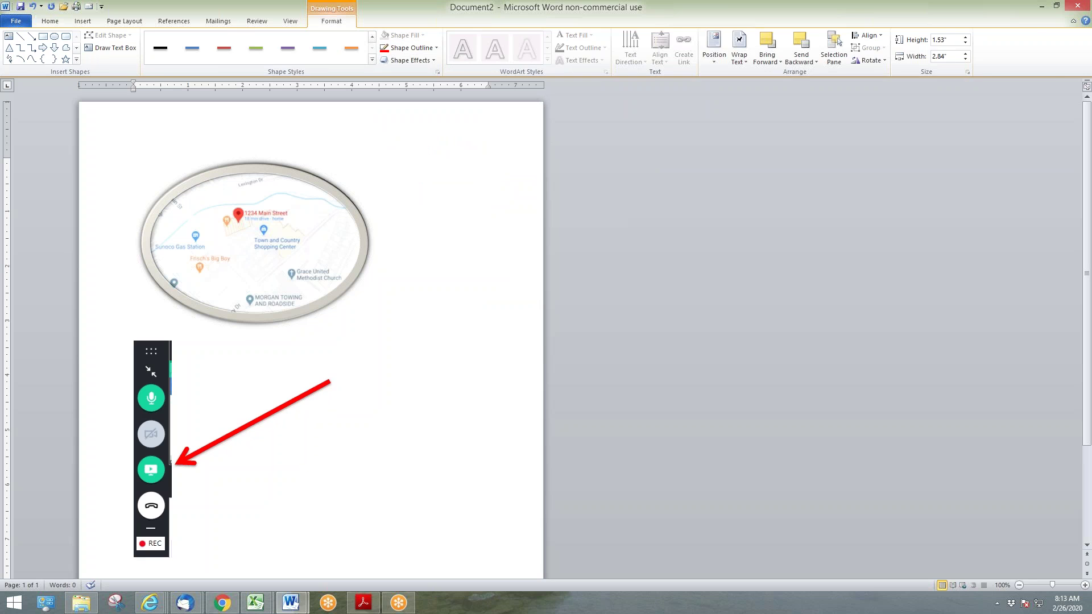
pyautogui.click(394, 345)
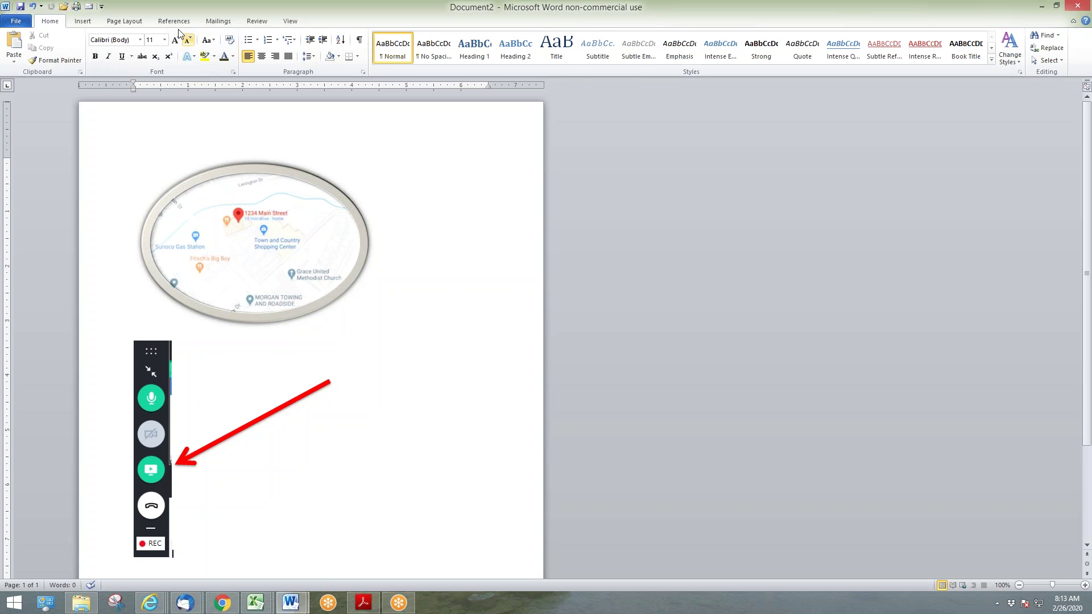
# Insert a Simple Text Box and move it sideways to the tail end of the red arrow
pyautogui.click(90, 21)
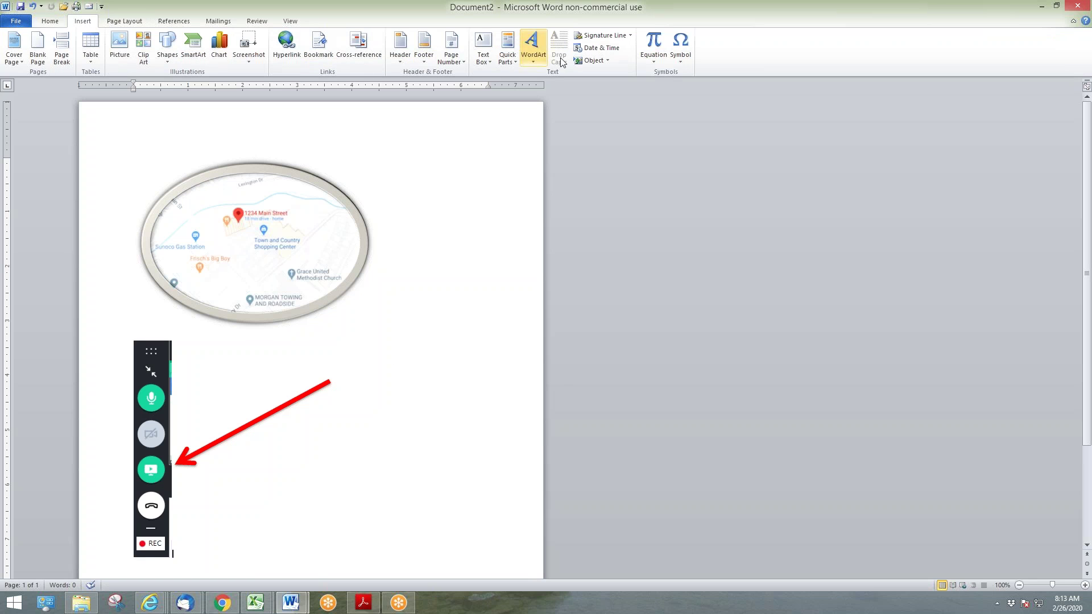
pyautogui.click(484, 65)
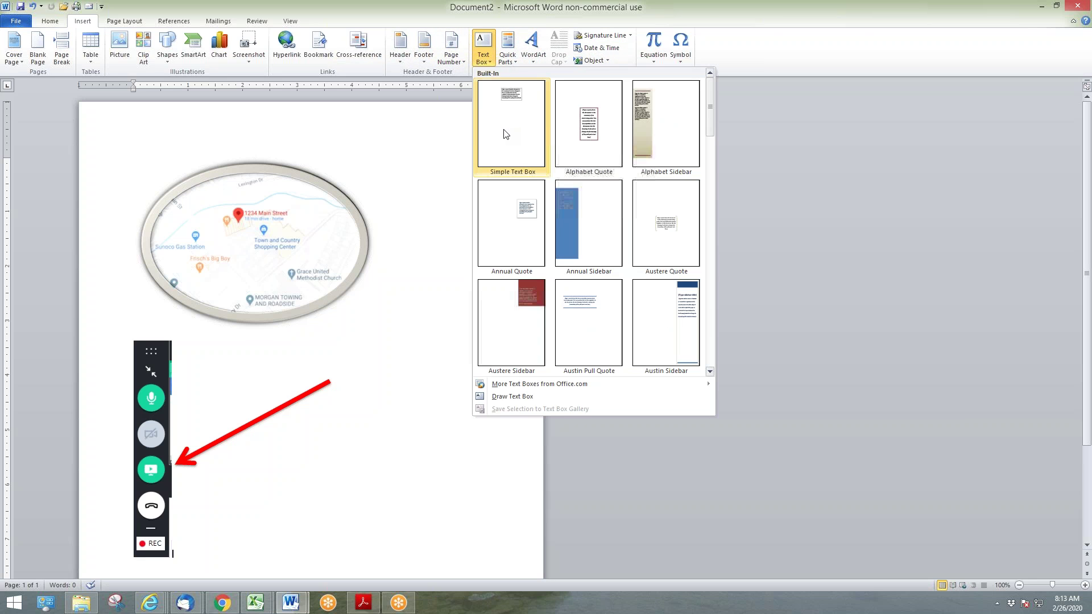
pyautogui.click(504, 129)
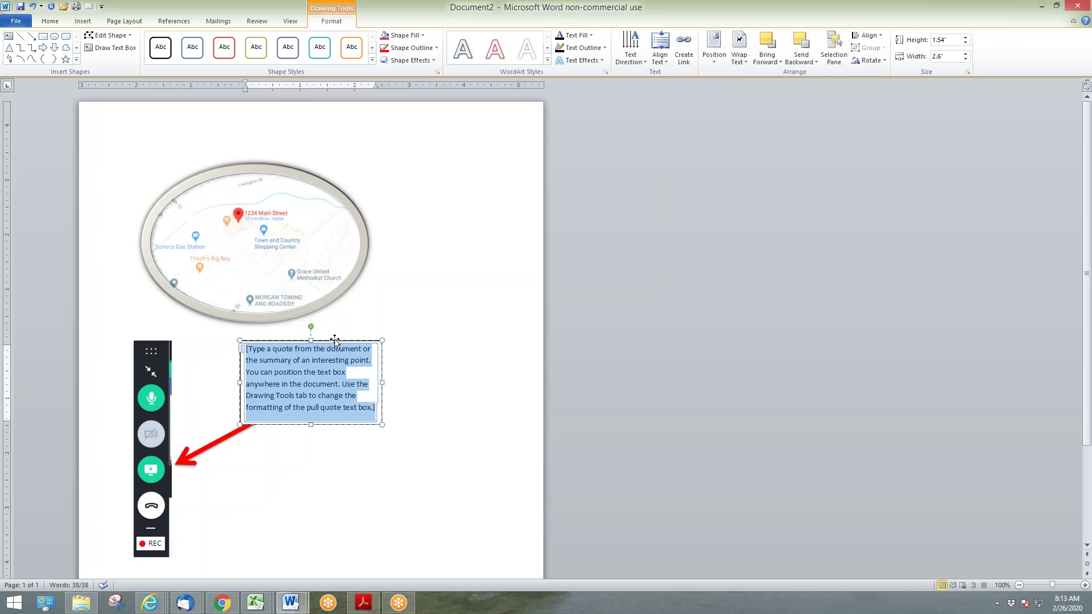
pyautogui.moveTo(335, 342); pyautogui.dragTo(414, 342)
# Replace the text box's placeholder with "Click here to share your screen" and leave the box
pyautogui.click(354, 372)
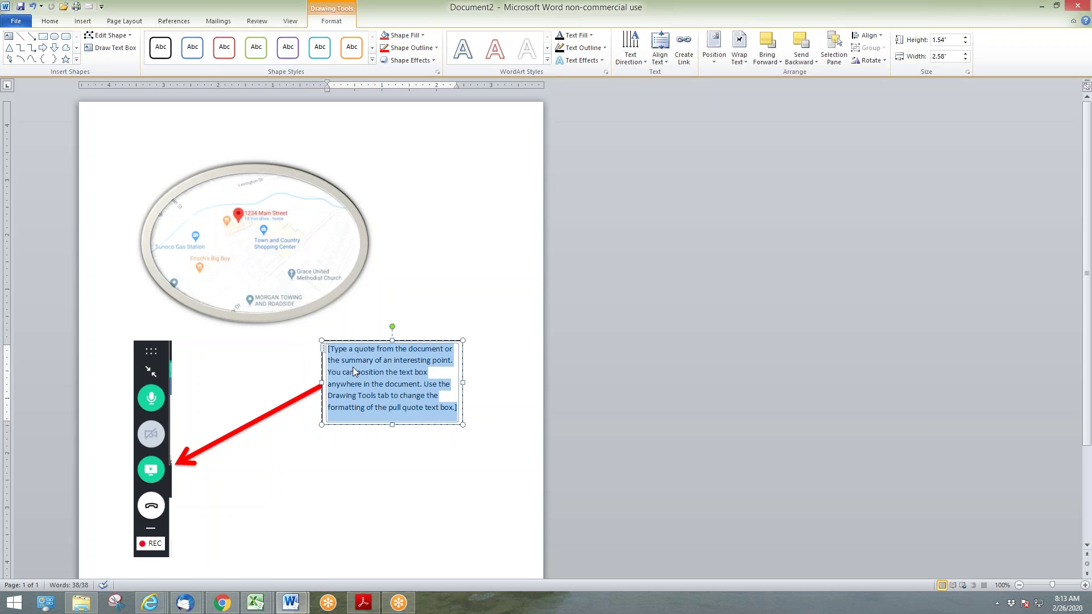
pyautogui.write('Clic')
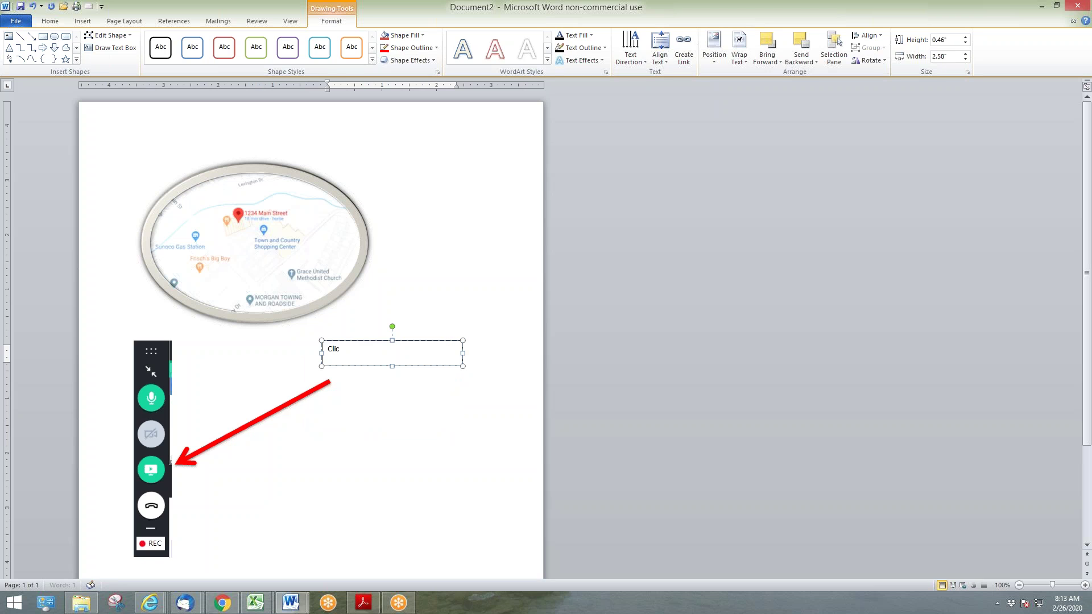
pyautogui.write('k here to share your screen')
pyautogui.click(380, 385)
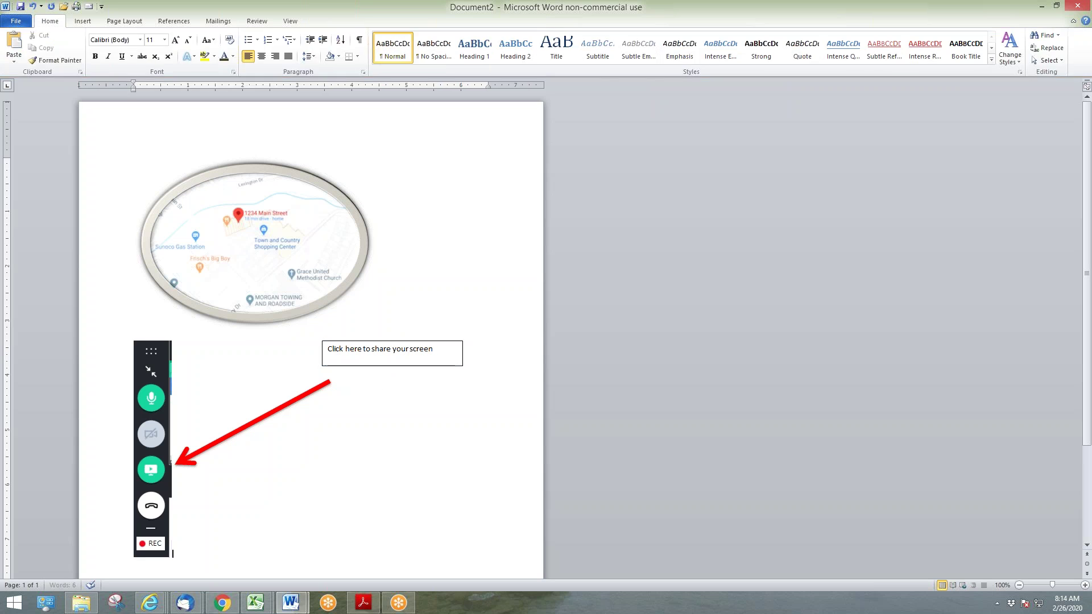
# Give the "Click here to share your screen" text box a standard red outline and a light green fill
pyautogui.click(449, 352)
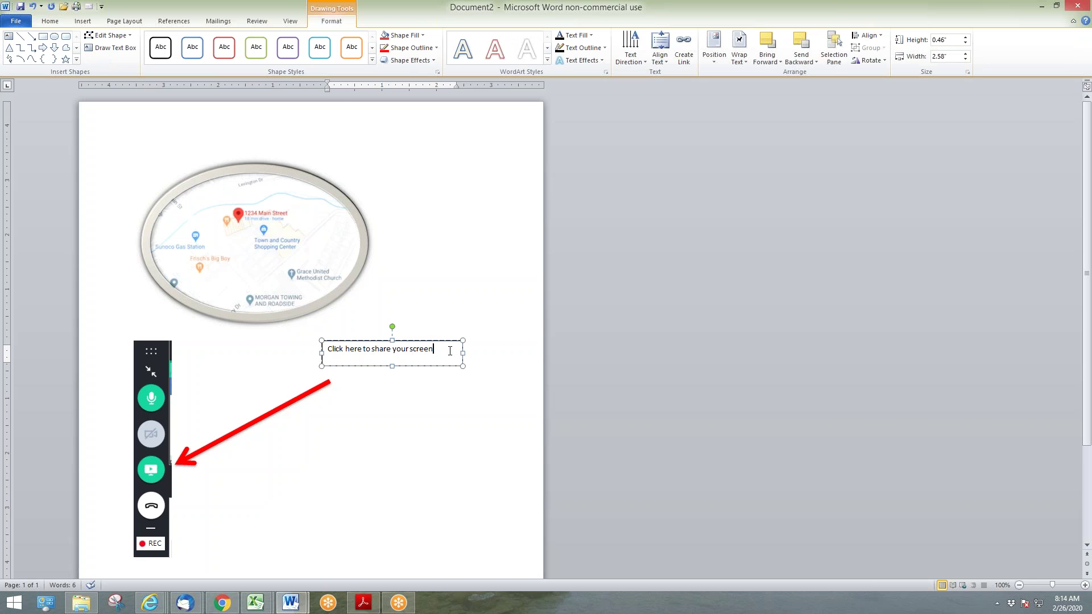
pyautogui.rightClick(449, 351)
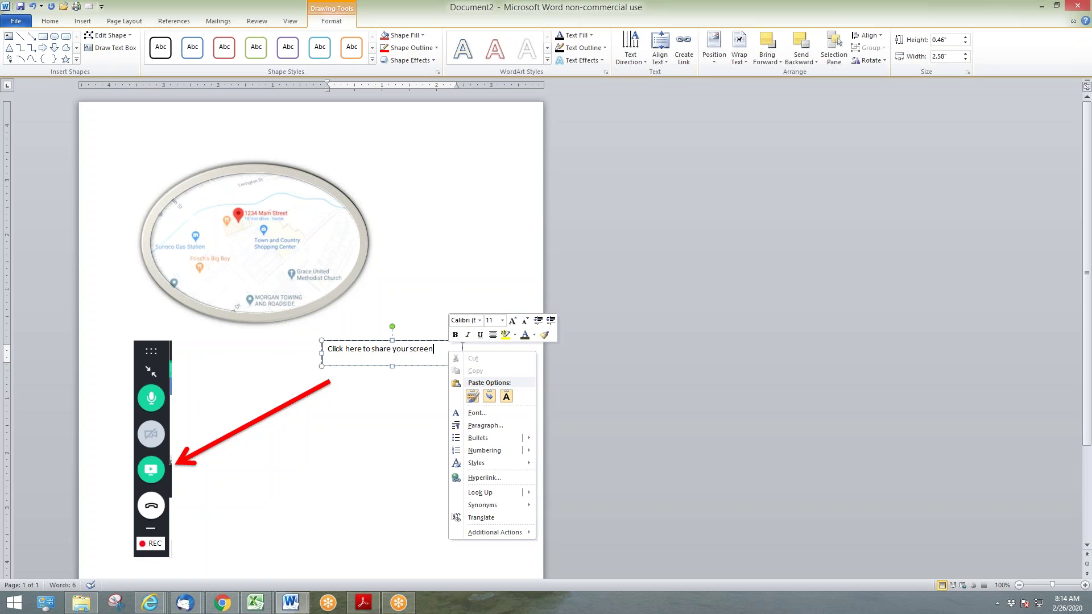
pyautogui.press('Escape')
pyautogui.click(414, 340)
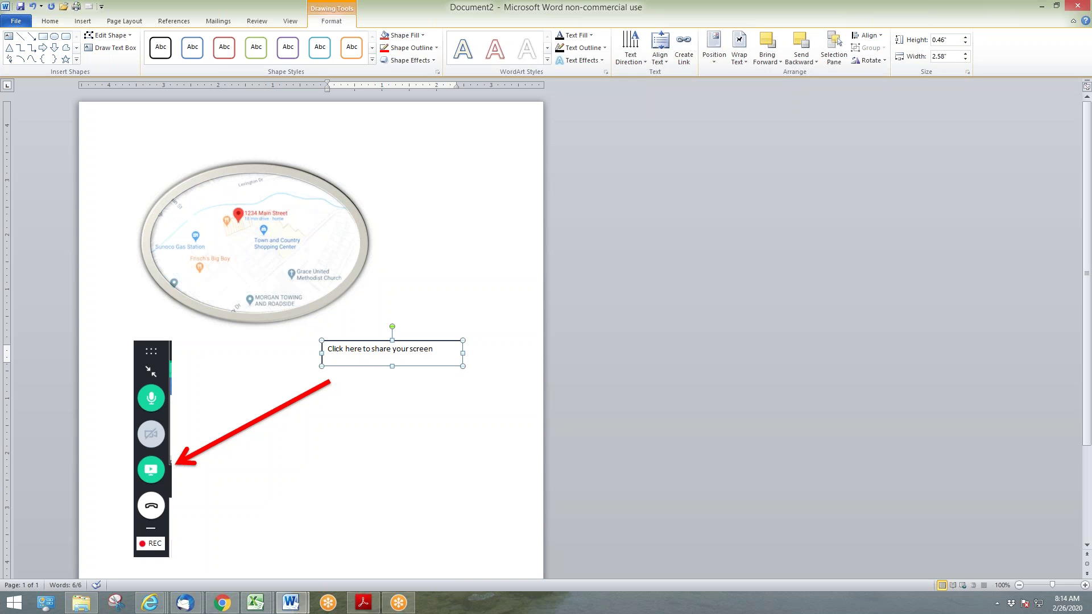
pyautogui.click(435, 48)
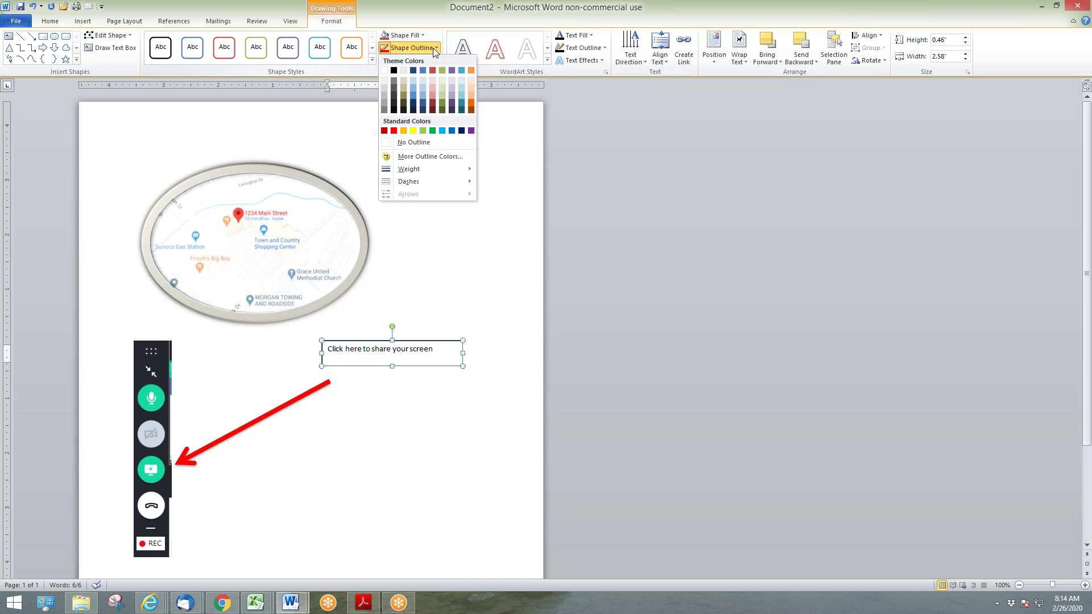
pyautogui.click(395, 132)
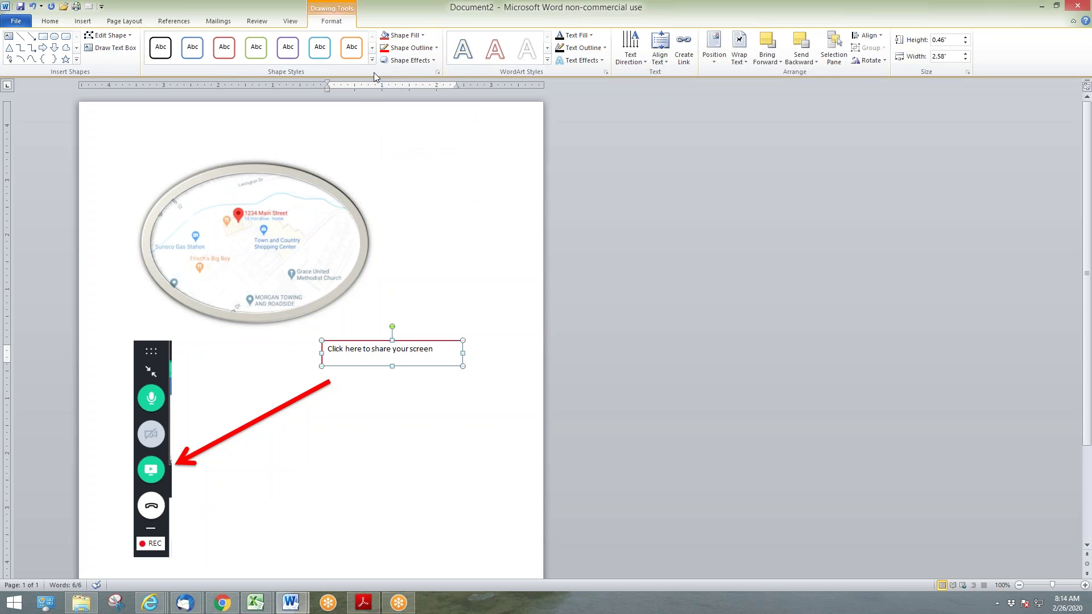
pyautogui.click(423, 36)
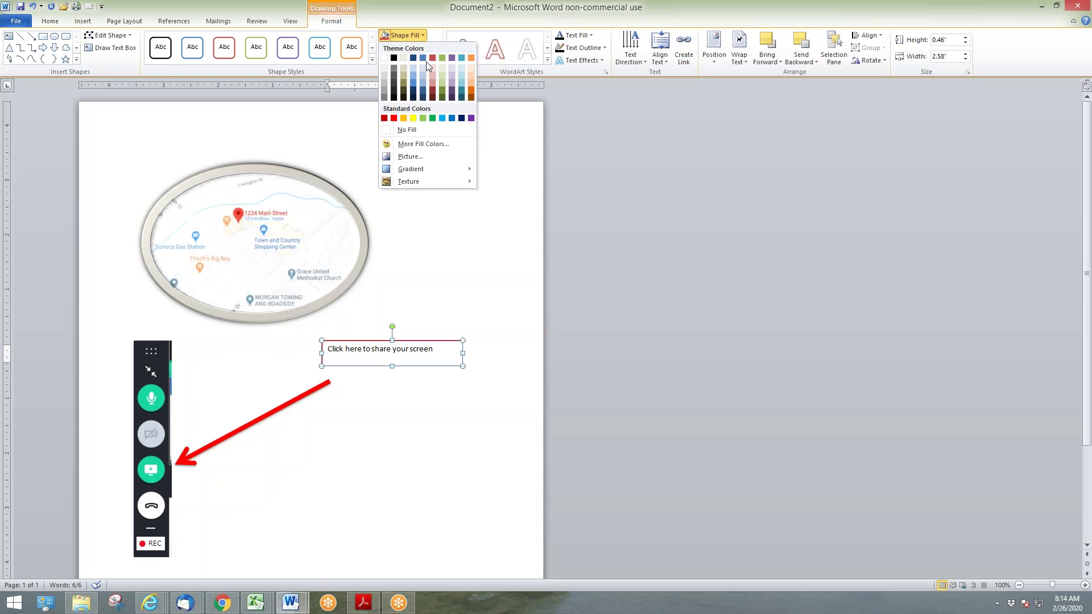
pyautogui.click(423, 117)
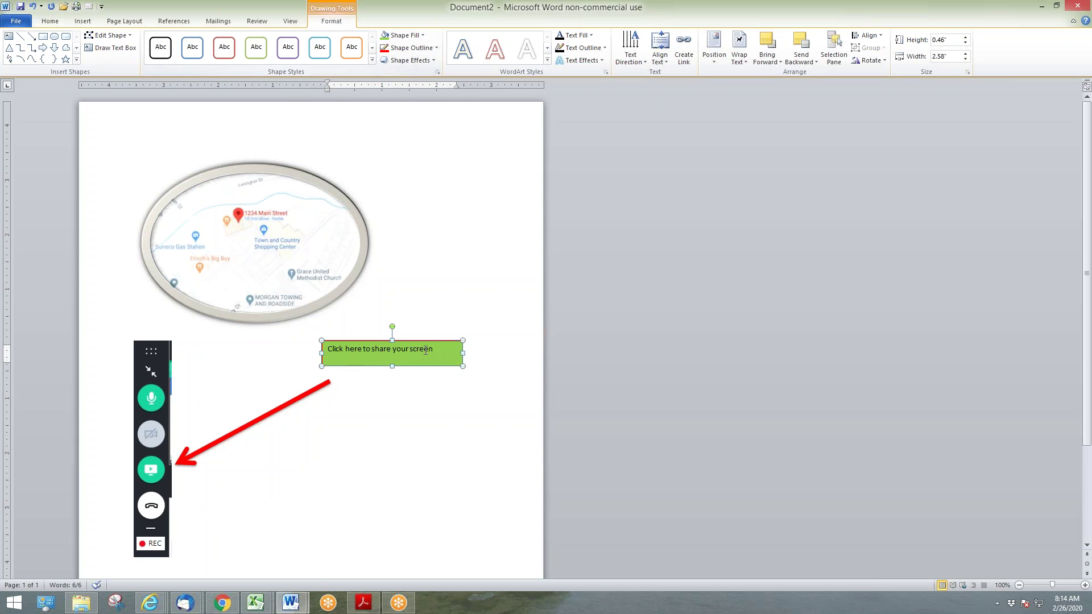
# Make the text box's caption bold and centre it
pyautogui.moveTo(434, 351); pyautogui.dragTo(327, 354)
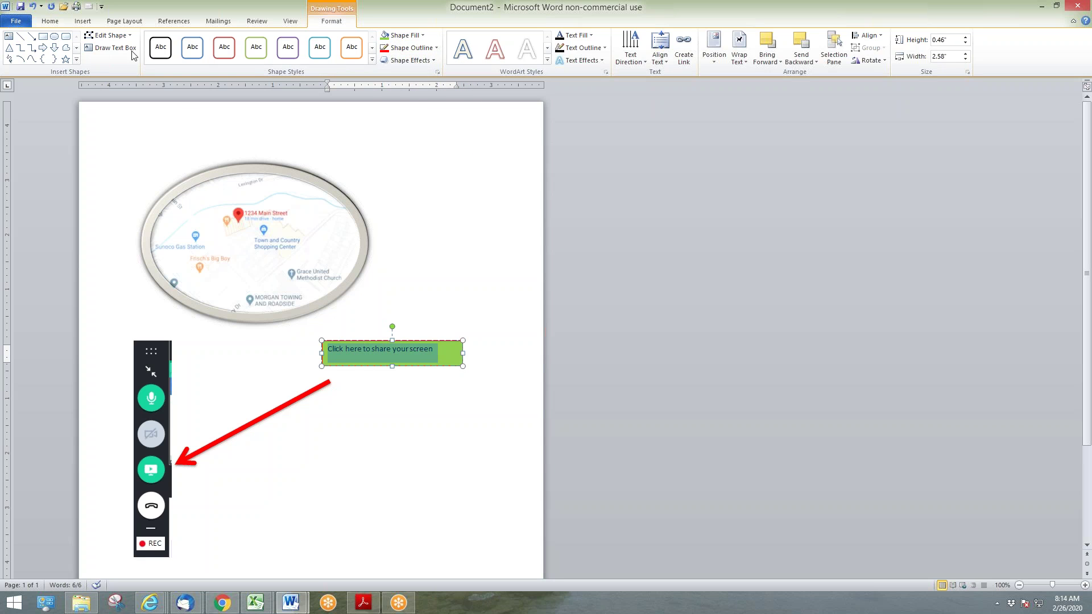
pyautogui.click(50, 21)
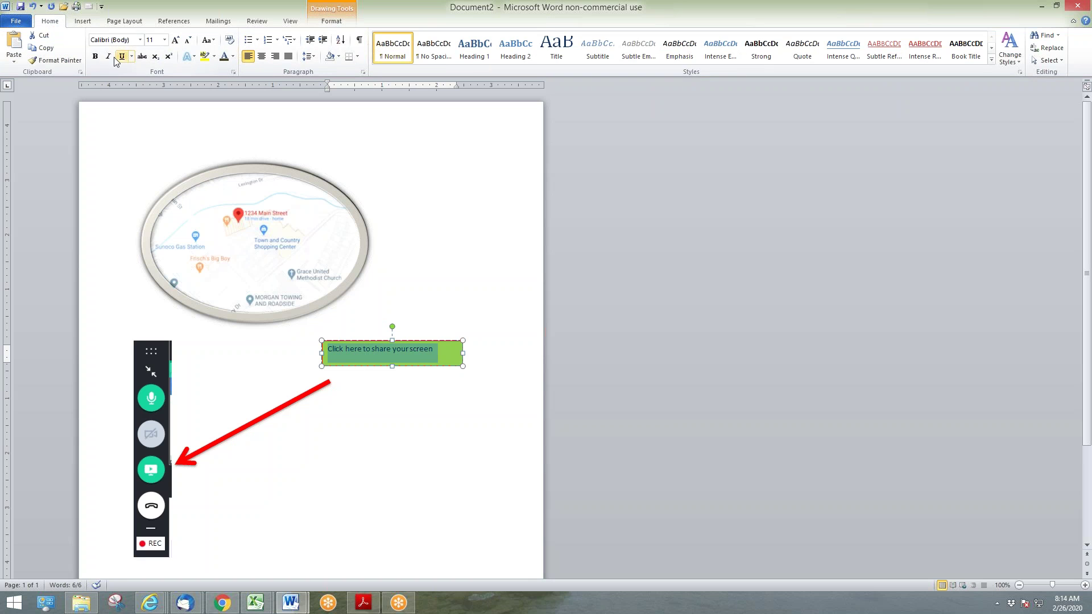
pyautogui.click(95, 57)
pyautogui.click(264, 60)
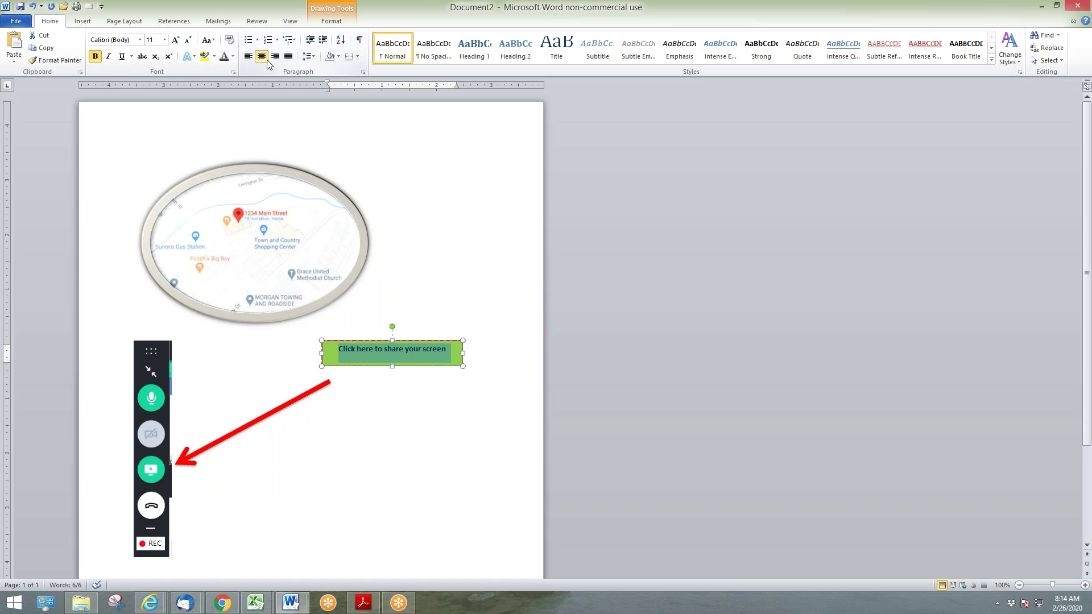
# Change the caption's font to Segoe Script at size 14 and deselect the text box
pyautogui.click(140, 41)
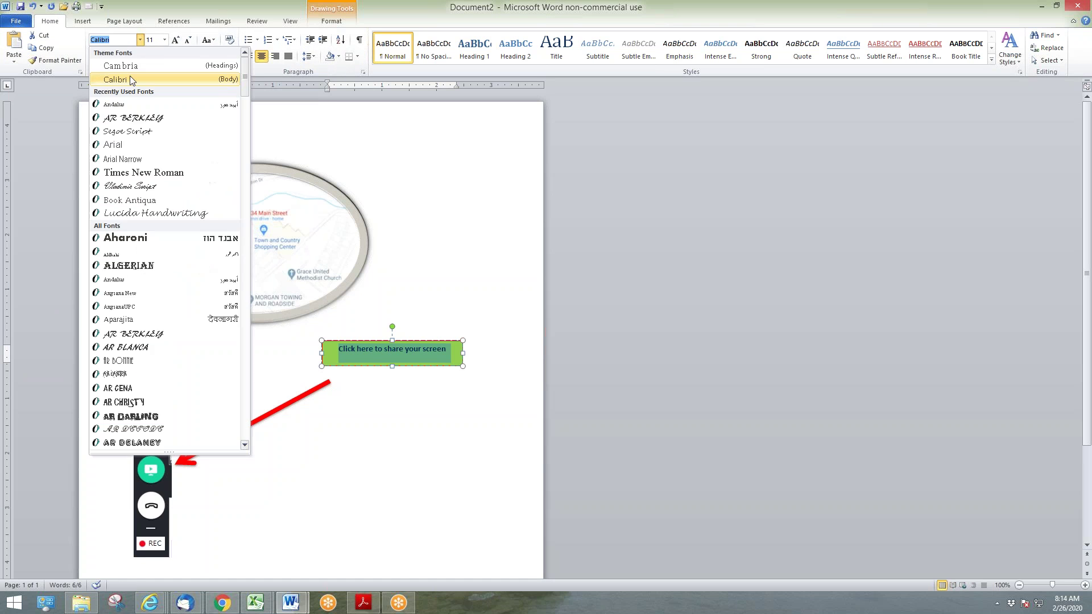
pyautogui.click(128, 134)
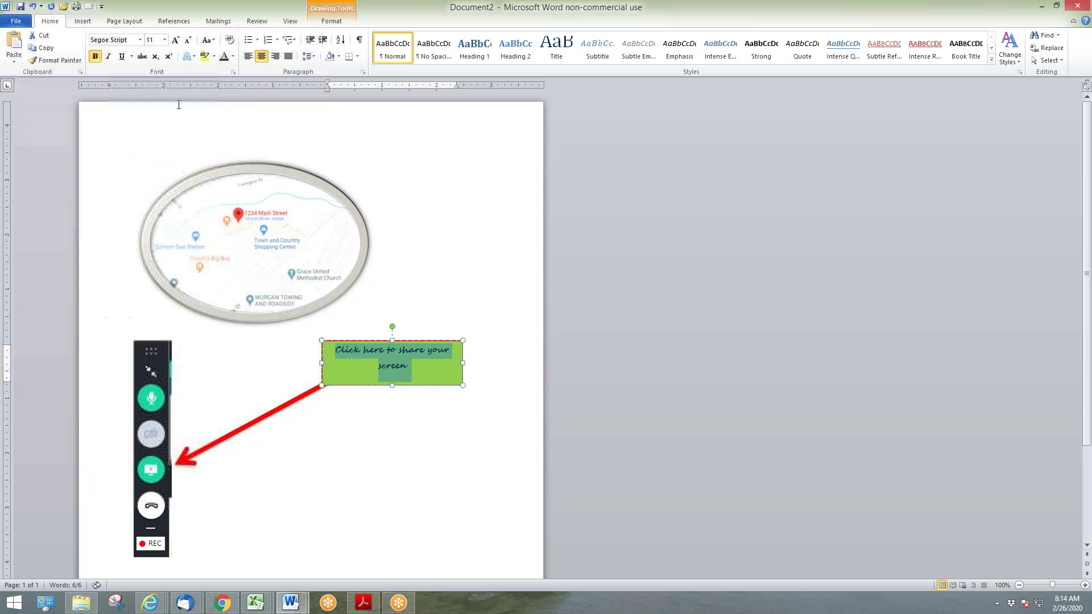
pyautogui.click(176, 41)
pyautogui.click(176, 41)
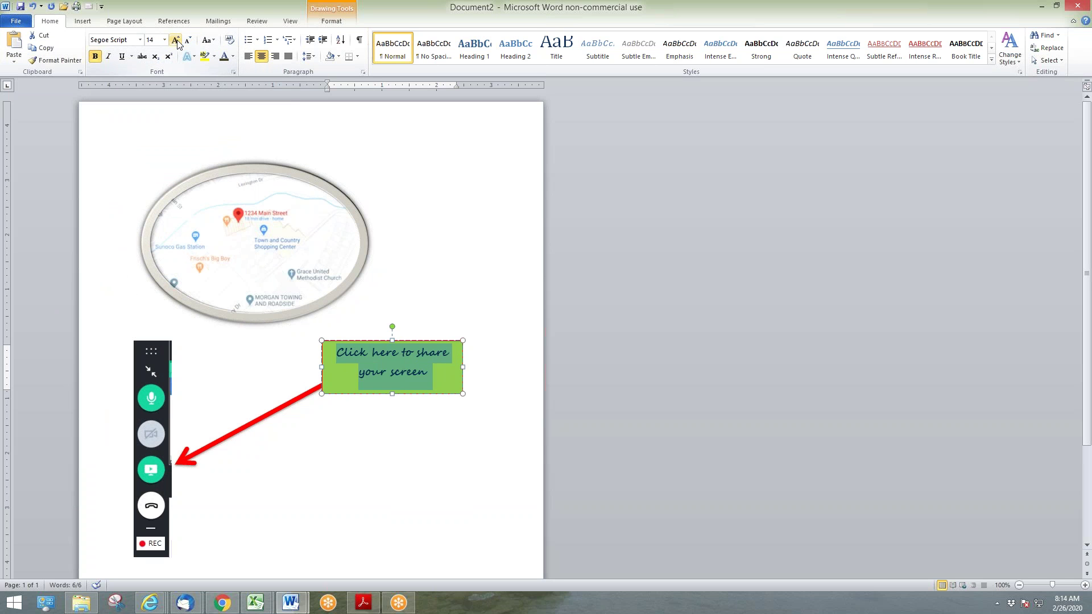
pyautogui.click(436, 441)
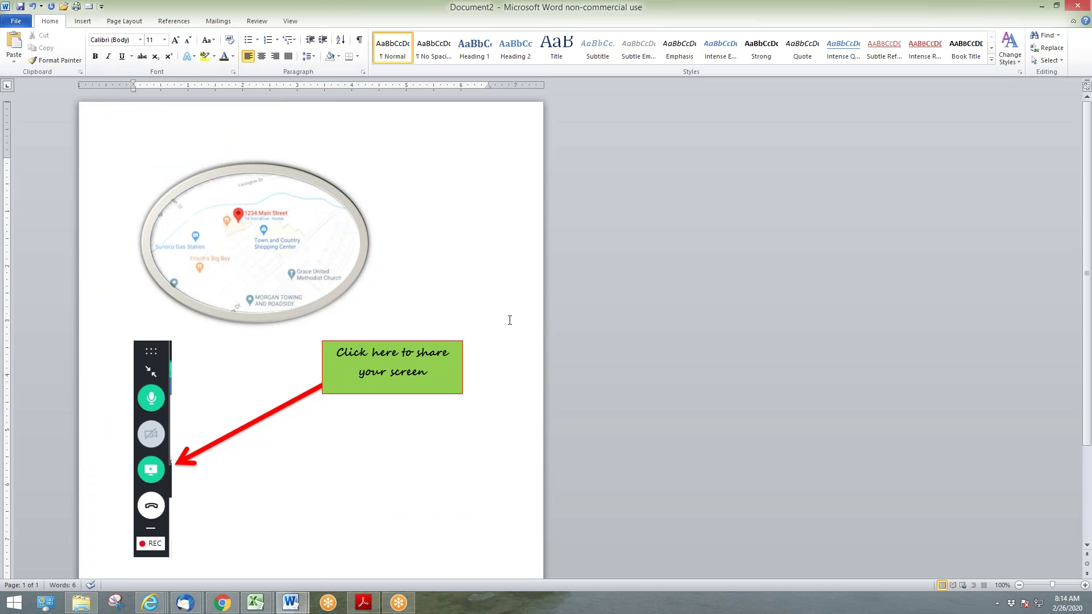
# Rotate the green text box slightly clockwise, shift it just clear of the arrow's tail and deselect it
pyautogui.click(381, 343)
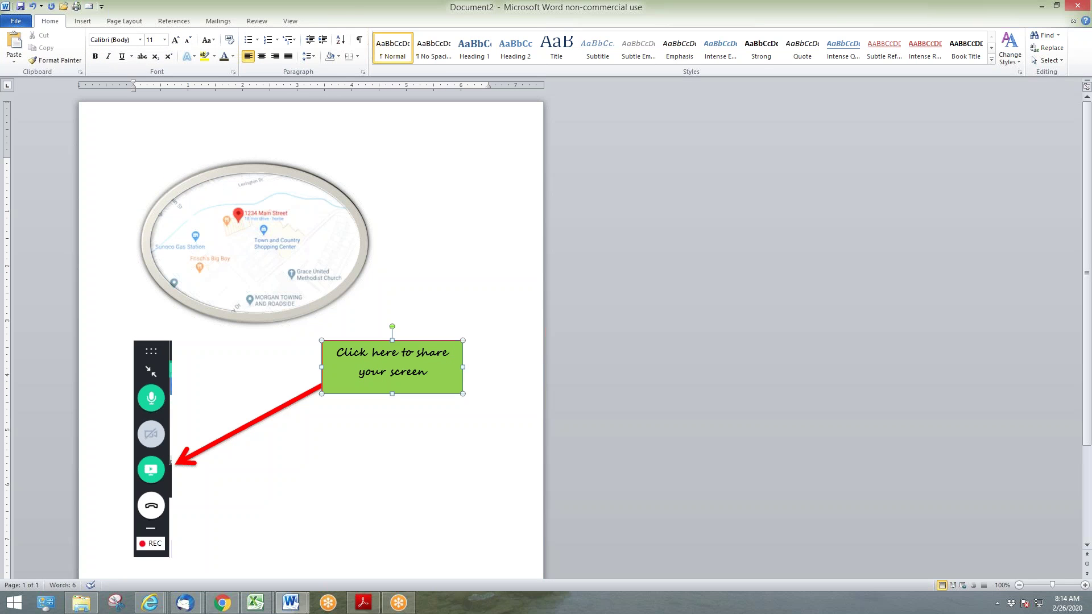
pyautogui.moveTo(391, 340); pyautogui.dragTo(412, 326)
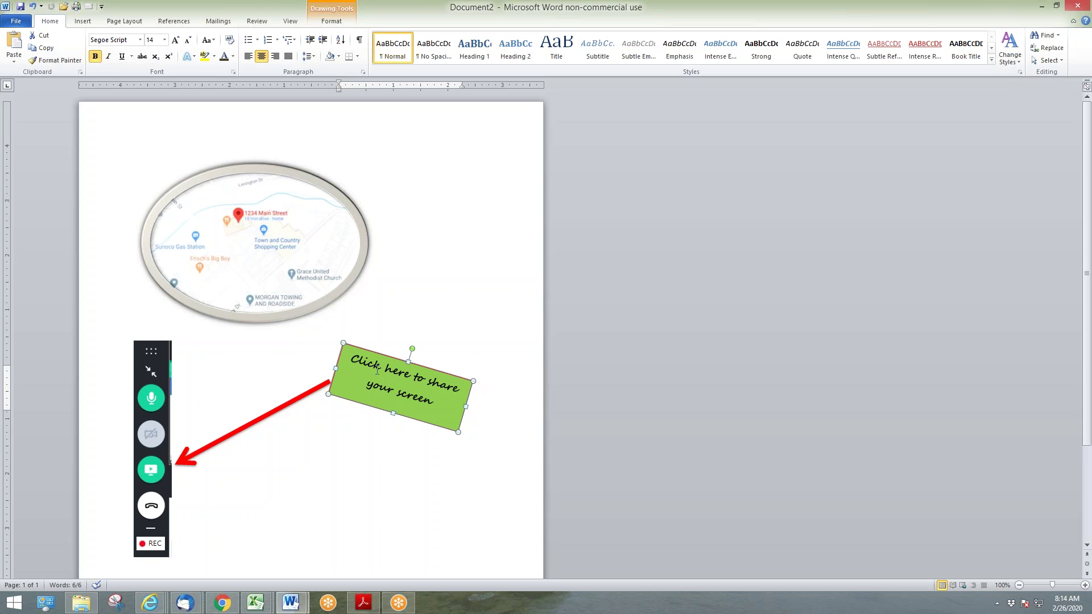
pyautogui.moveTo(374, 352); pyautogui.dragTo(384, 336)
pyautogui.click(446, 464)
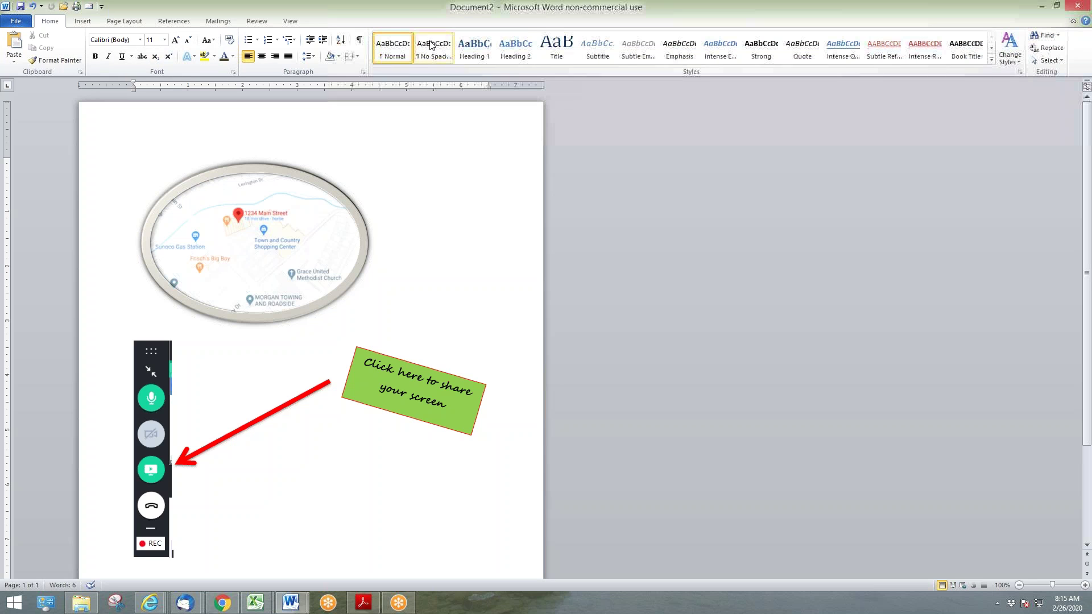
# Examine the formatting options offered for the green text box and for the oval map picture
pyautogui.click(394, 393)
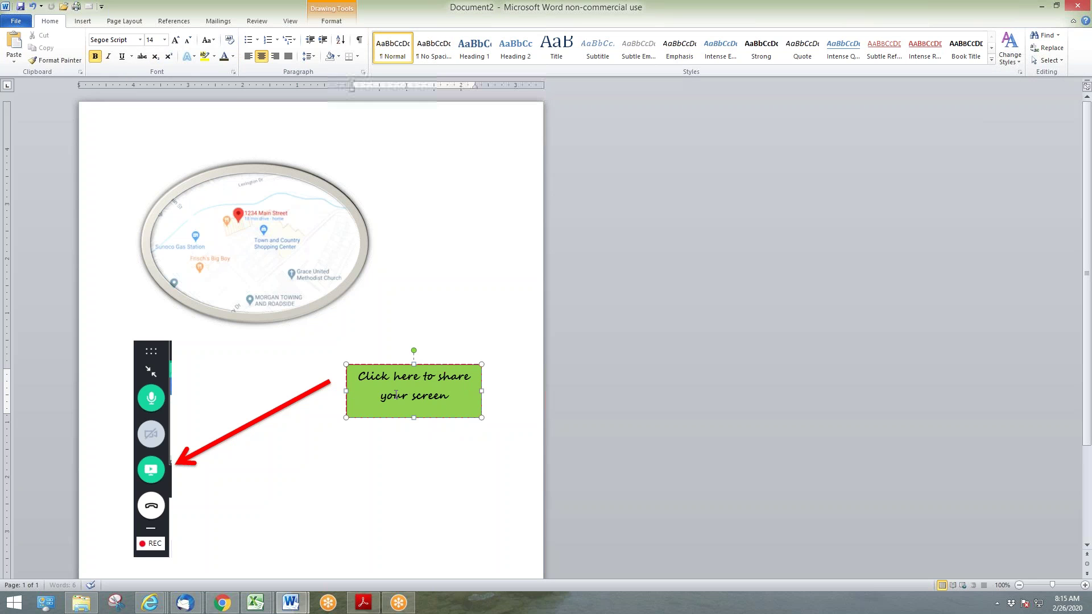
pyautogui.click(343, 11)
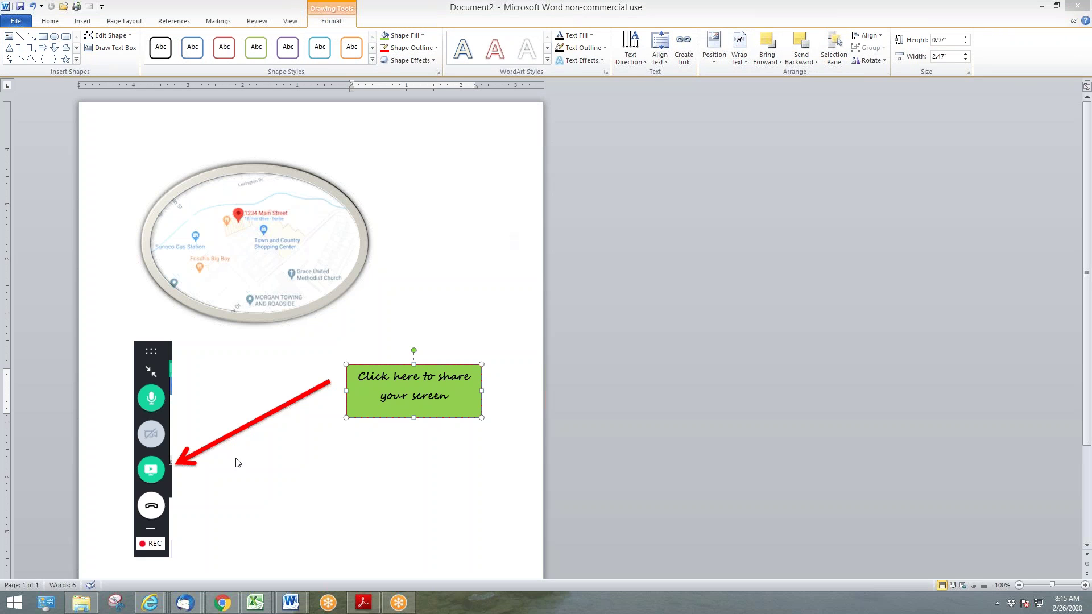
pyautogui.click(229, 256)
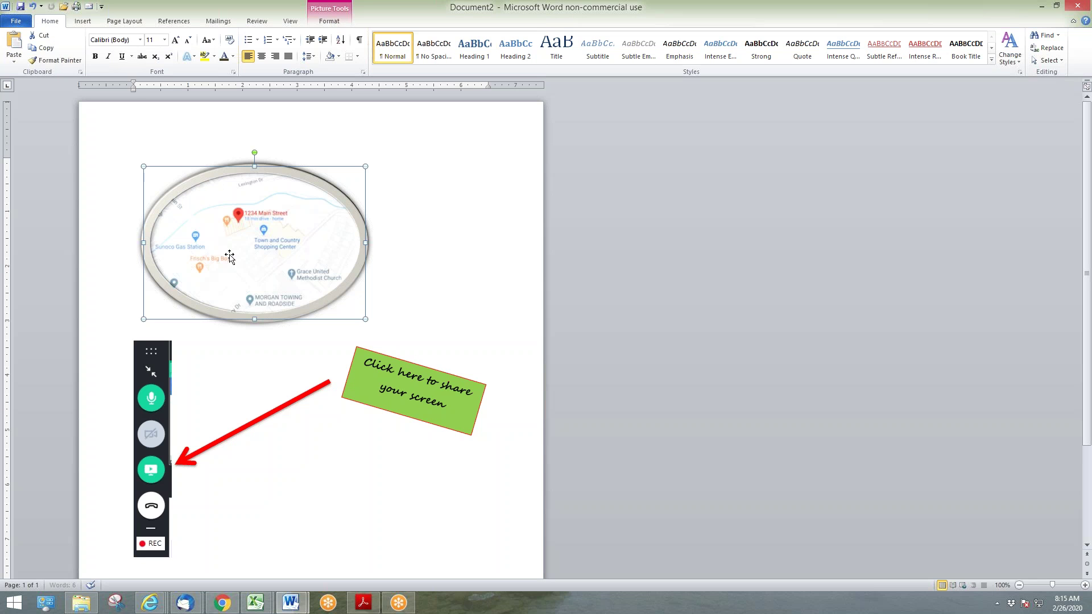
pyautogui.click(329, 22)
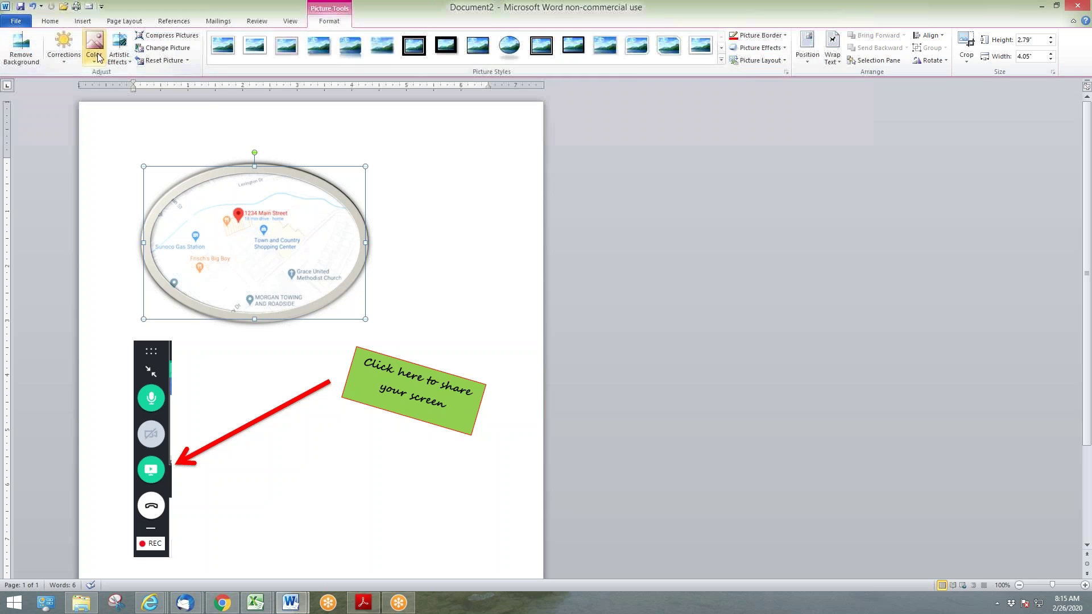
# Examine the artistic effects offered for the oval map picture and deselect the picture
pyautogui.click(117, 57)
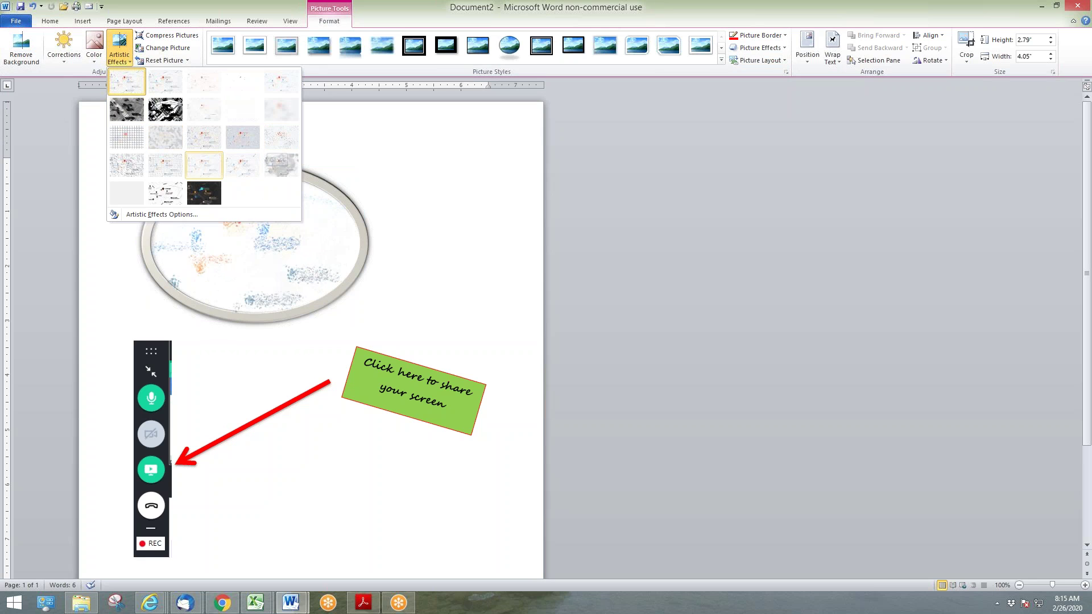
pyautogui.click(475, 182)
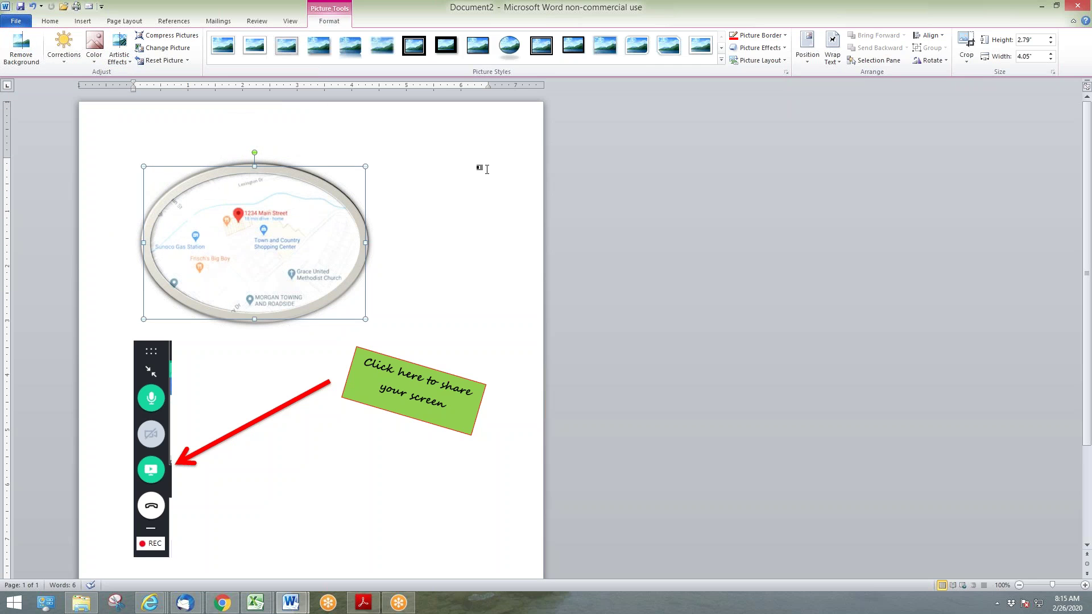
pyautogui.click(487, 169)
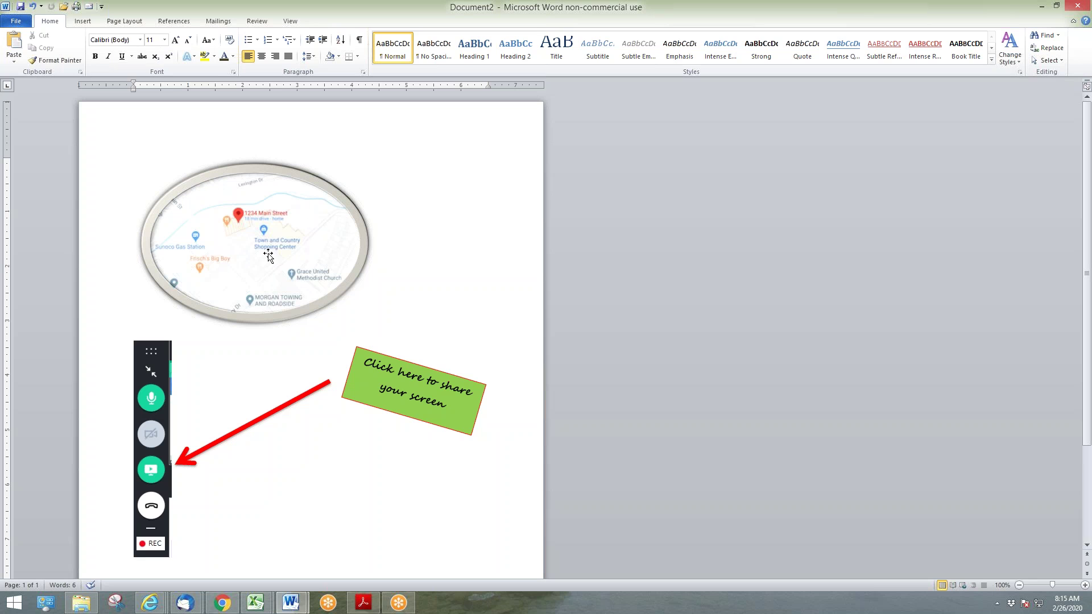
# Start a new line below the toolbar clipping and insert a blank page after it
pyautogui.click(83, 23)
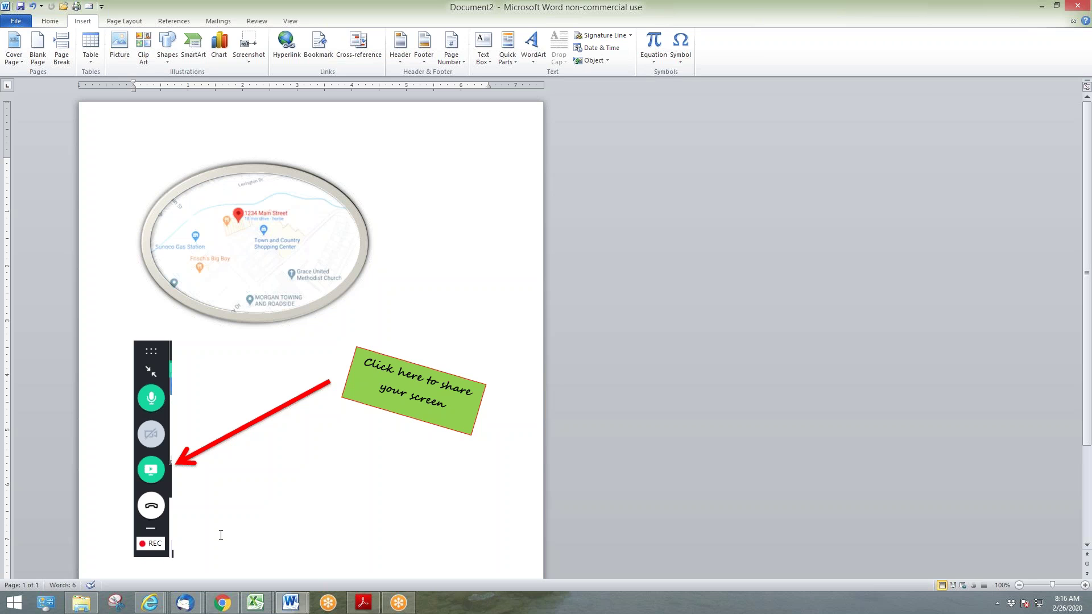
pyautogui.hotkey('ctrl', 'z')
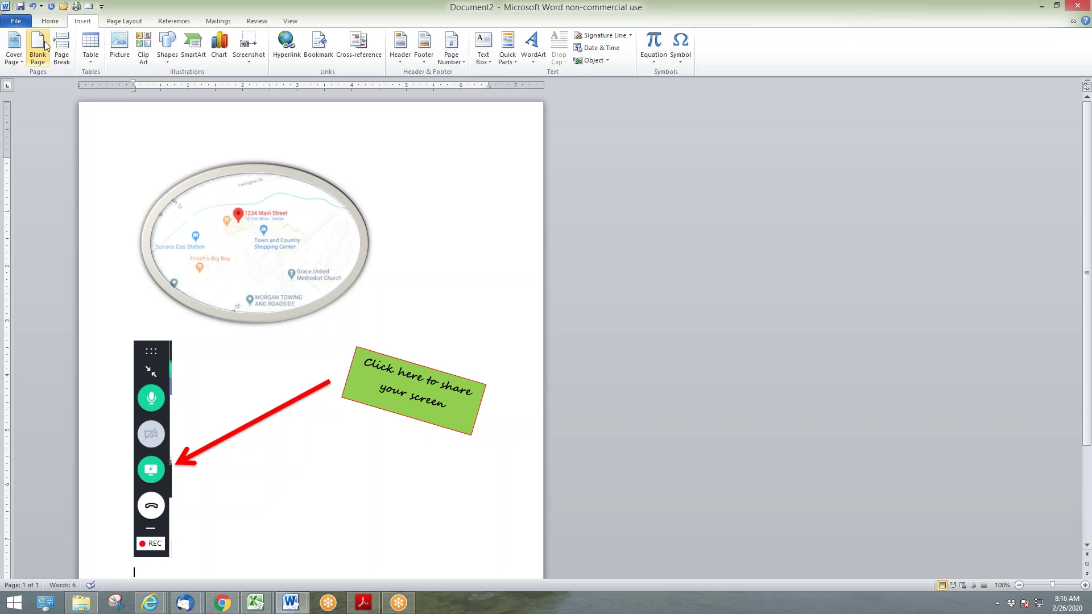
pyautogui.click(44, 46)
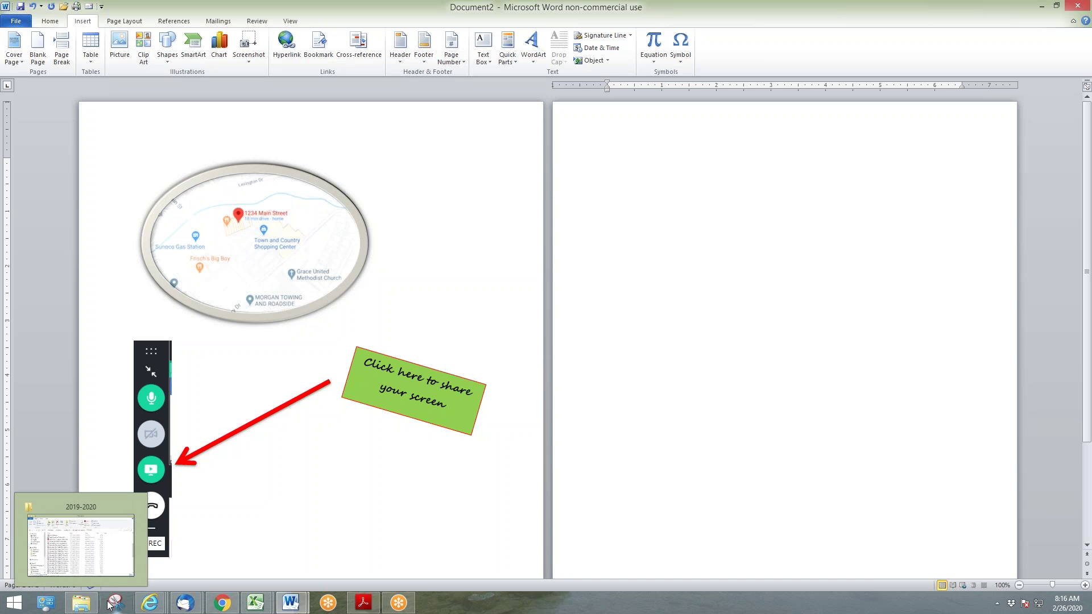
# Search the computer for Snipping Tool, view its pinning options and return to the document
pyautogui.click(21, 607)
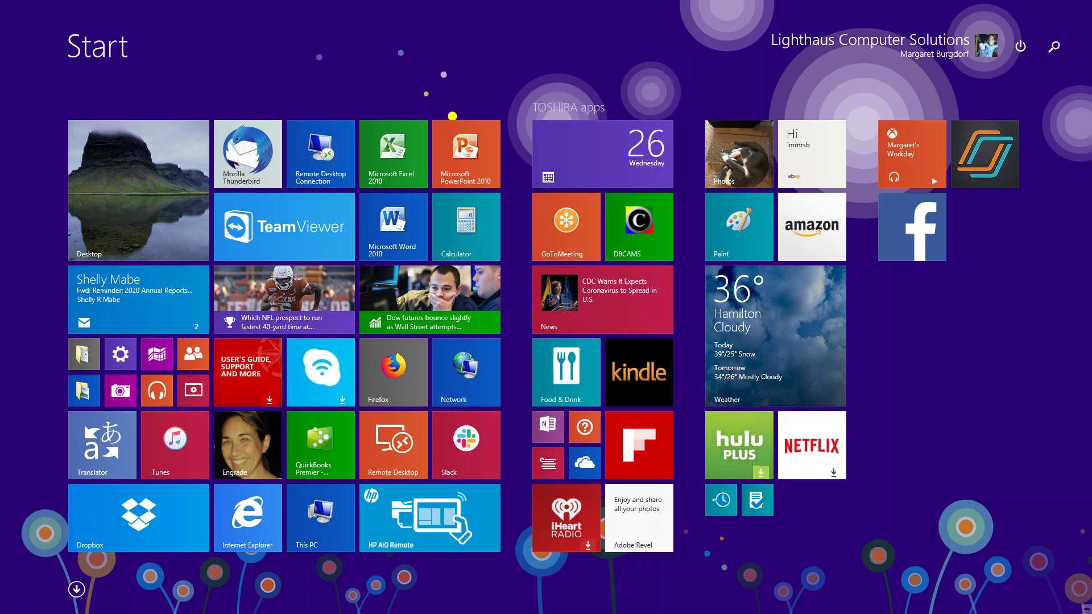
pyautogui.click(1058, 47)
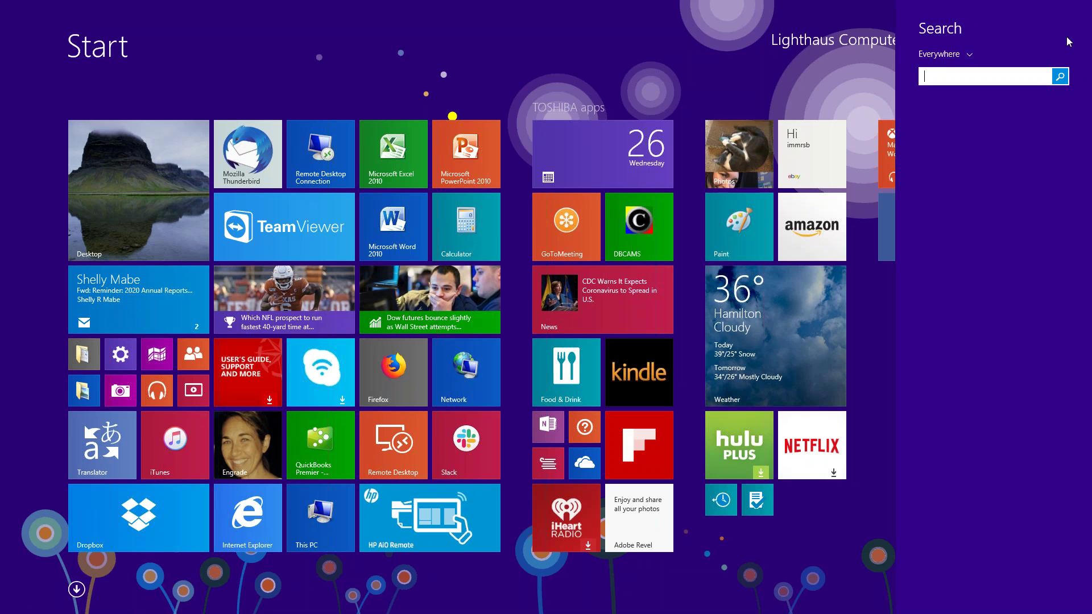
pyautogui.write('snipping Tool')
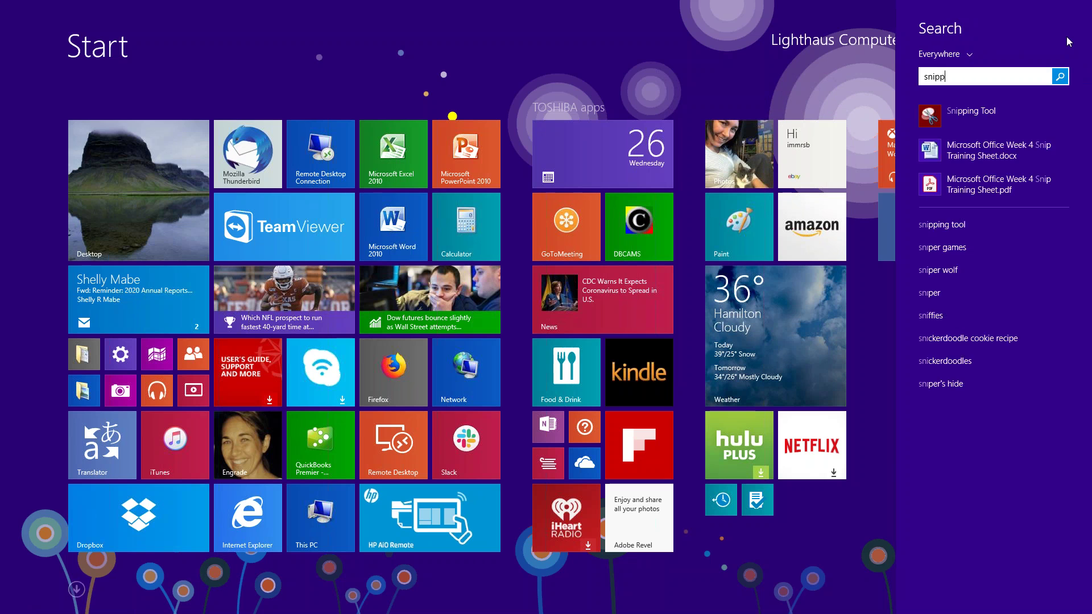
pyautogui.rightClick(983, 115)
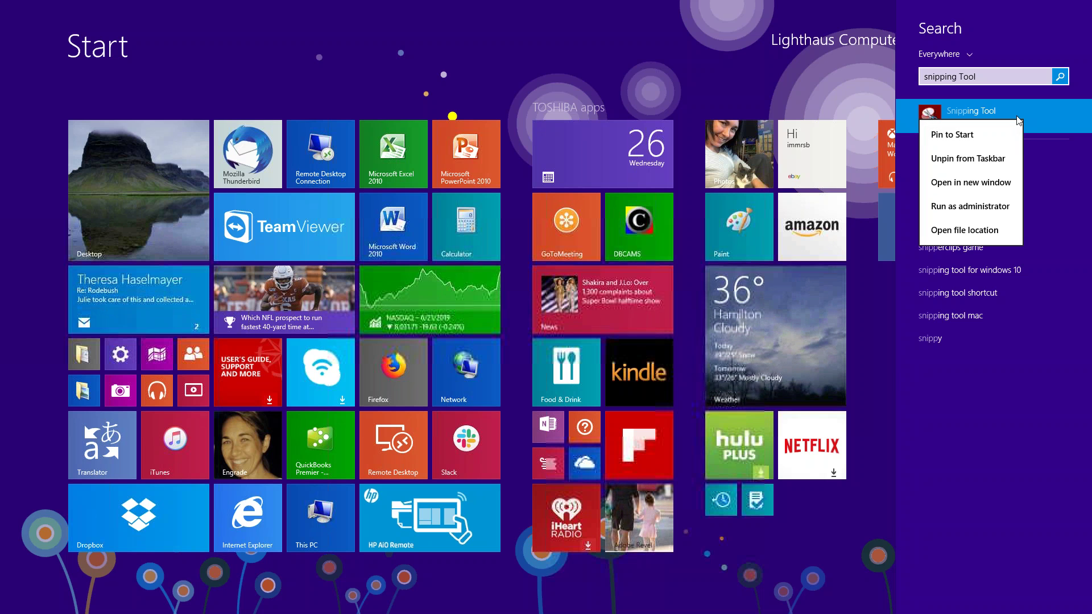
pyautogui.click(347, 77)
pyautogui.click(115, 173)
# Capture the Chart and Screenshot commands with Snipping Tool and paste the snip at the start of the document's second page
pyautogui.click(116, 602)
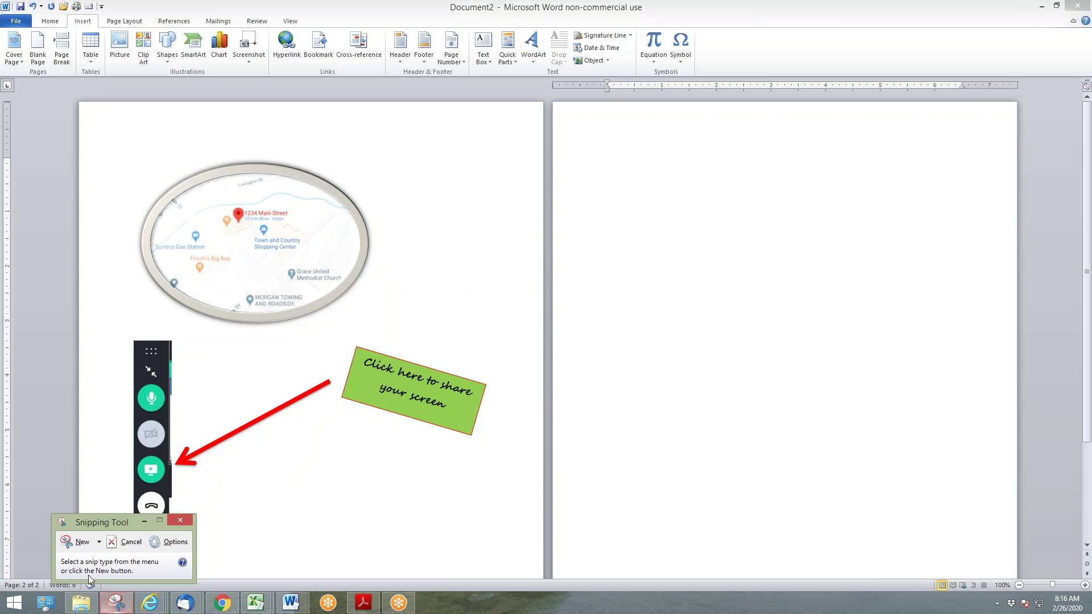
pyautogui.click(79, 544)
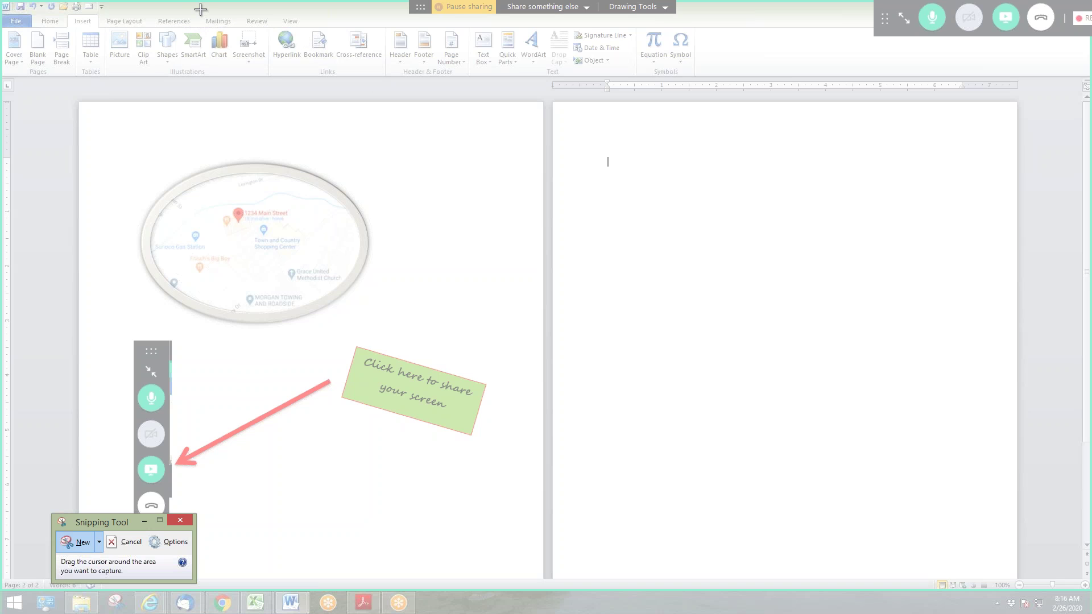
pyautogui.moveTo(201, 9); pyautogui.dragTo(272, 81)
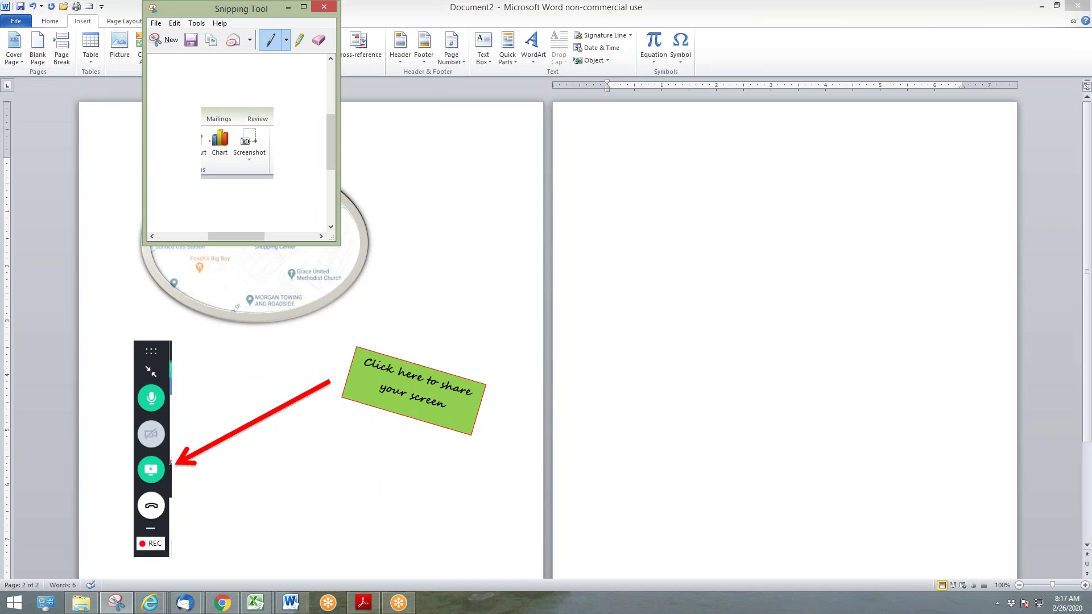
pyautogui.click(721, 163)
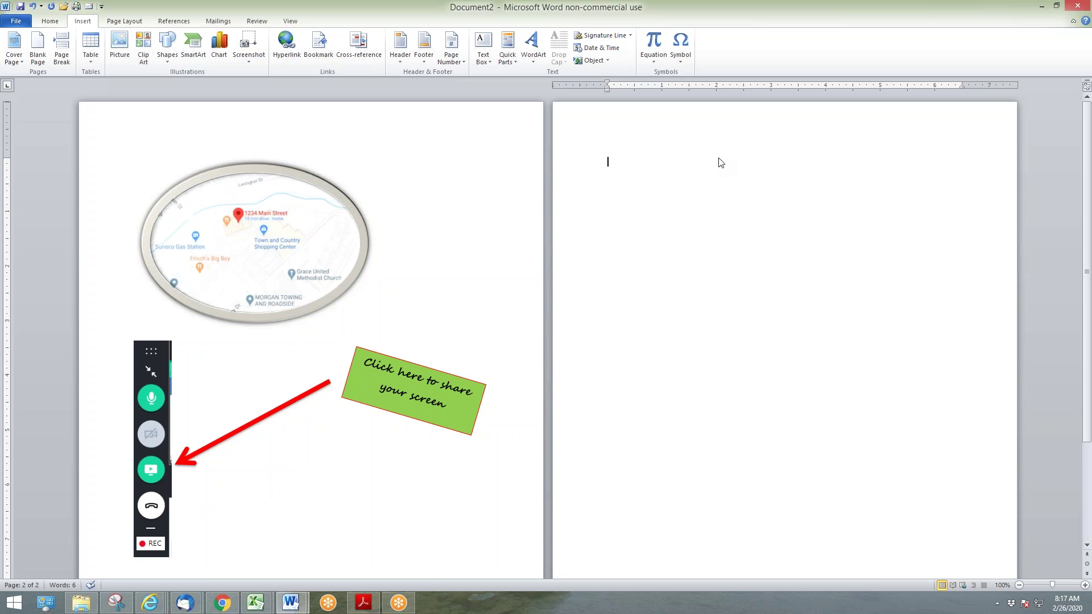
pyautogui.hotkey('ctrl', 'v')
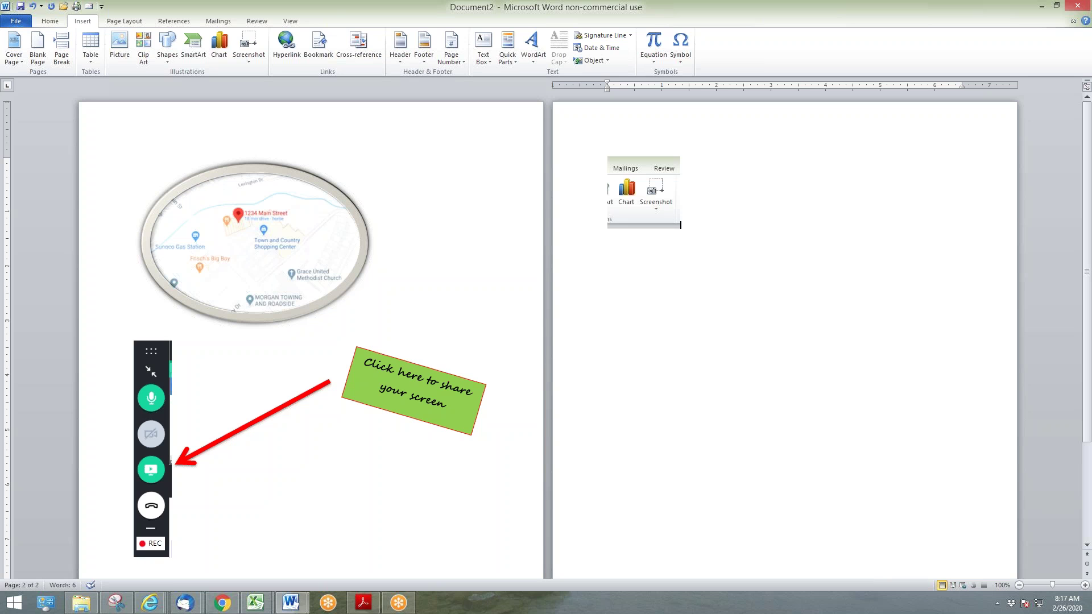
# Apply the square grey bevelled frame style and a blotchy, watercolour-like artistic effect to the pasted snip
pyautogui.click(654, 188)
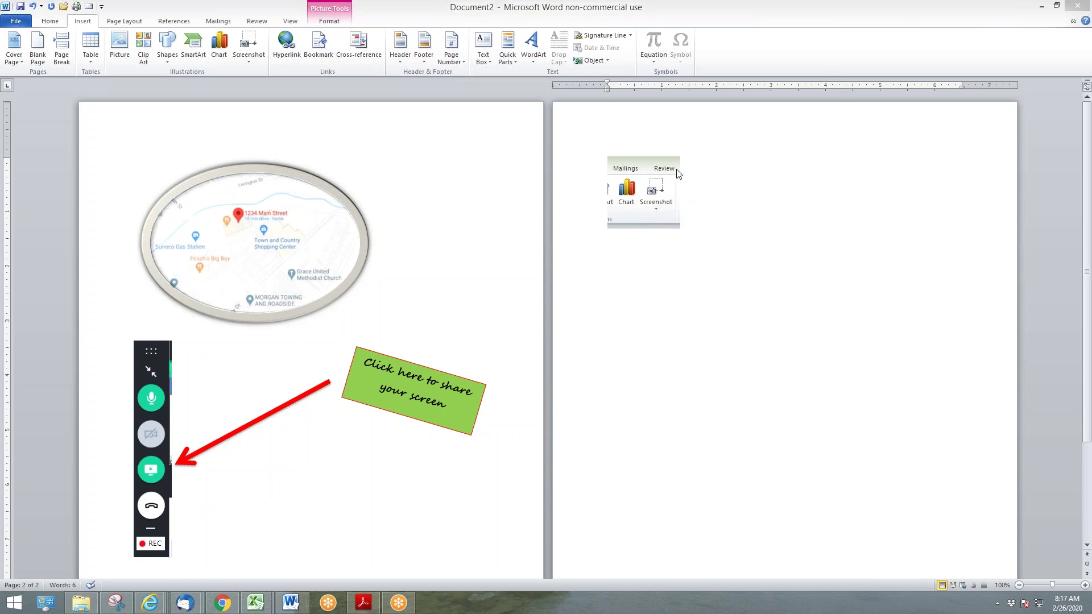
pyautogui.click(339, 15)
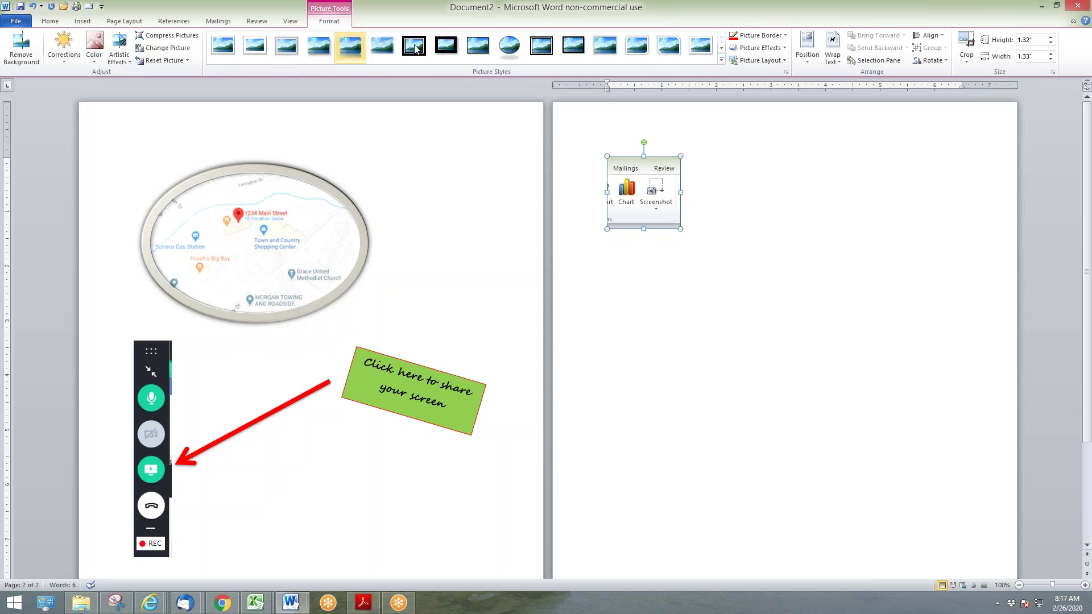
pyautogui.click(280, 49)
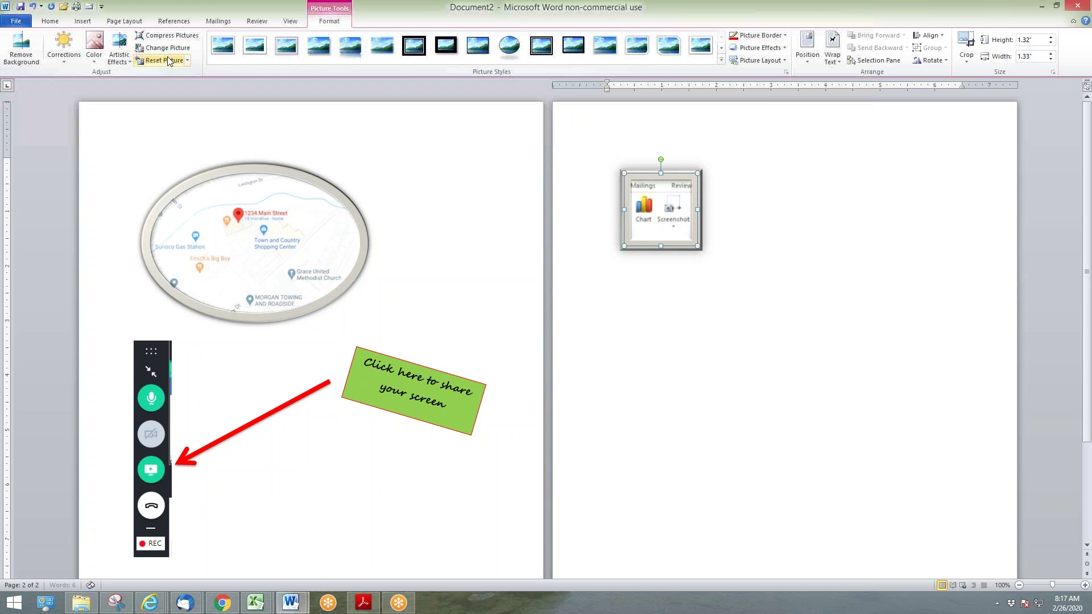
pyautogui.click(120, 53)
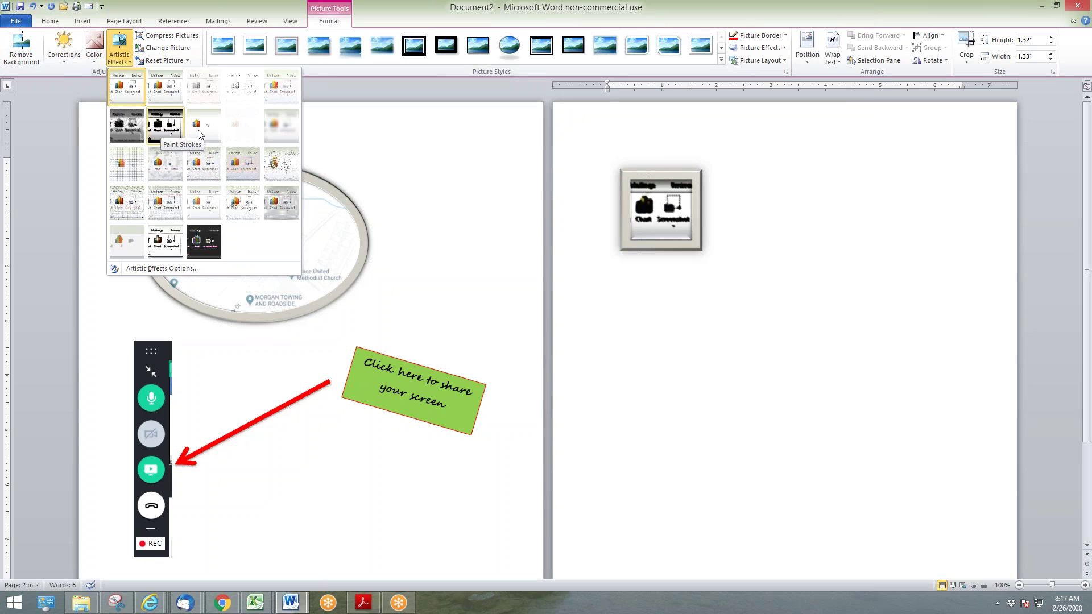
pyautogui.click(168, 168)
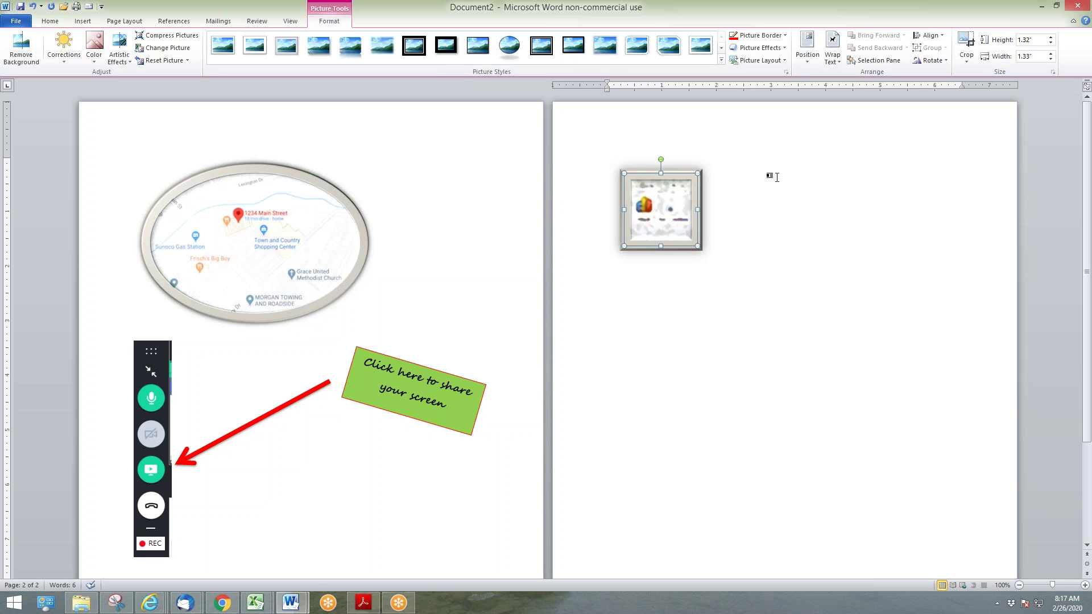
# Give the snip a light blue border and the first Parallel 3-D rotation preset, and deselect it
pyautogui.click(783, 34)
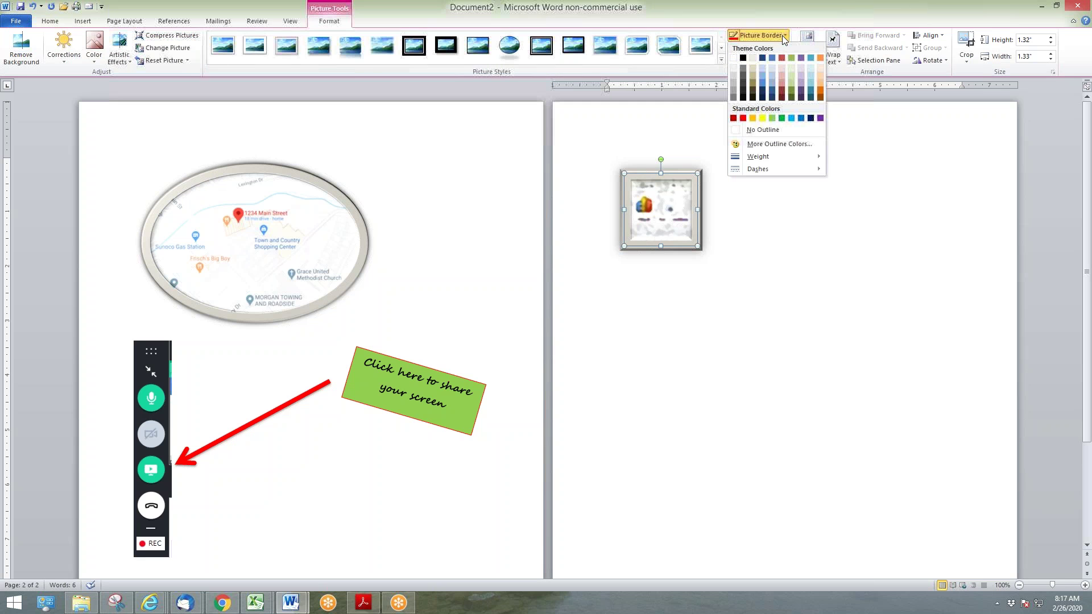
pyautogui.click(773, 80)
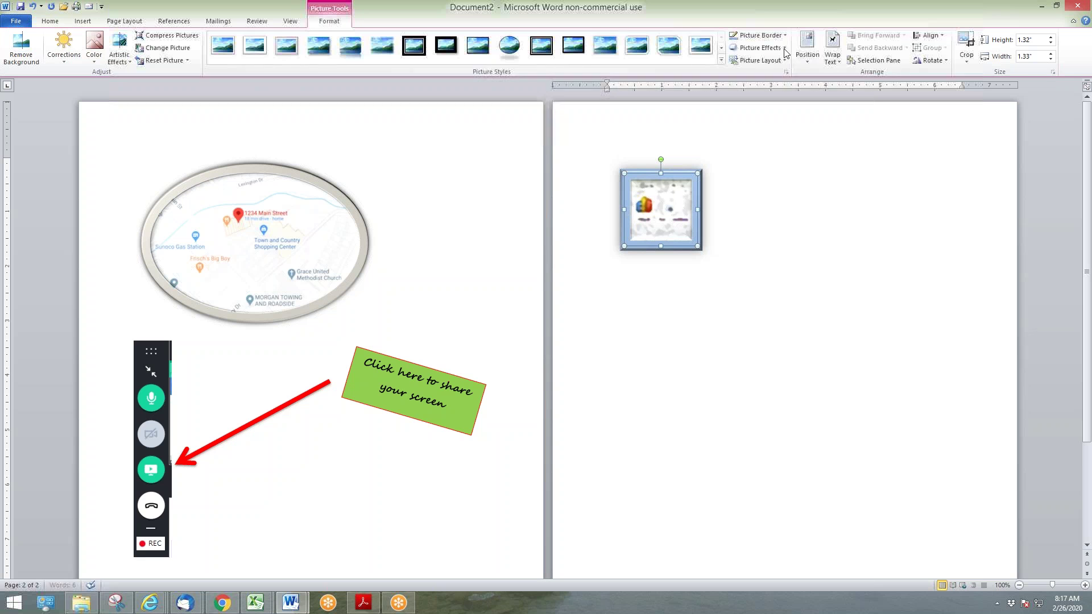
pyautogui.click(781, 47)
pyautogui.moveTo(762, 118)
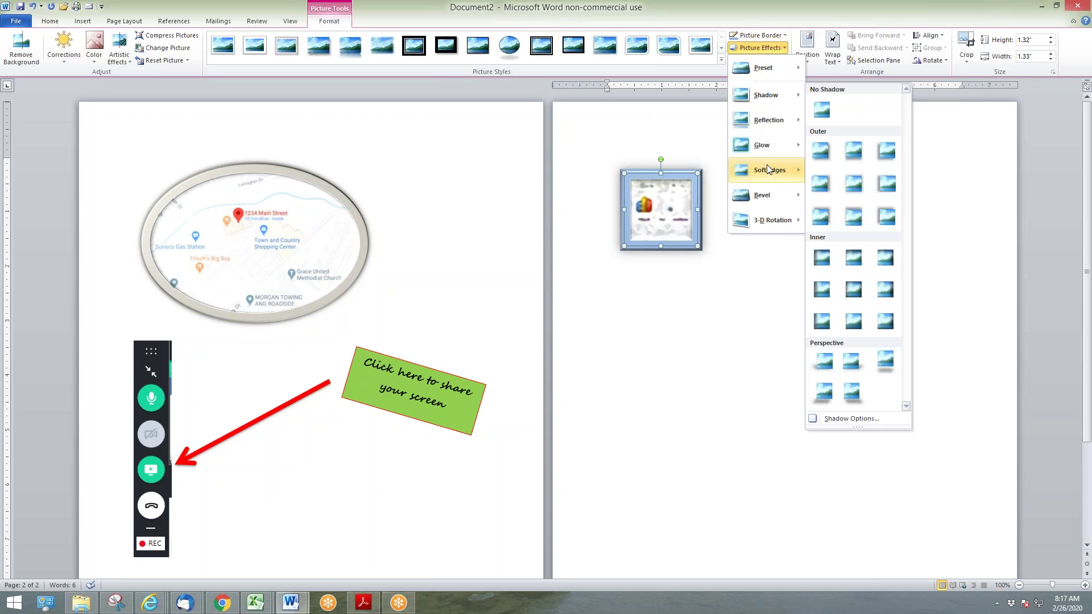
pyautogui.moveTo(763, 218)
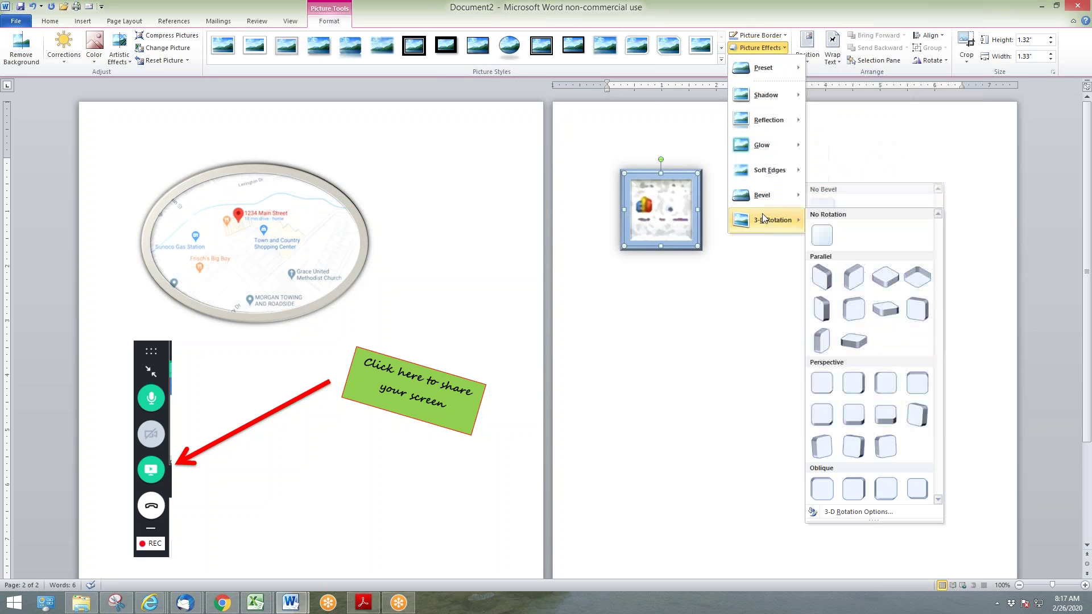
pyautogui.click(823, 278)
pyautogui.click(651, 391)
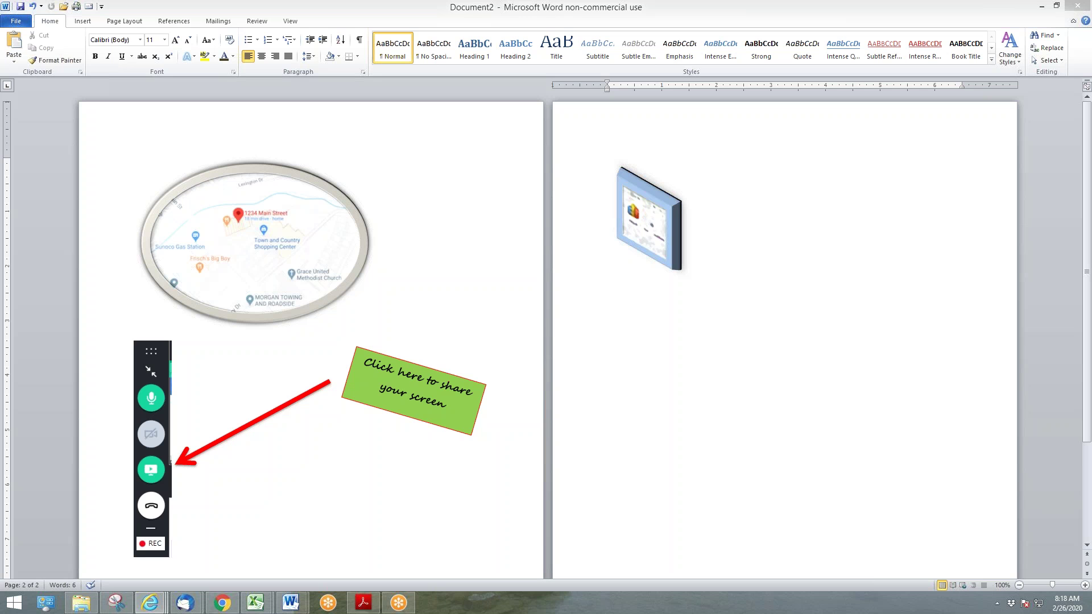
# Switch to the browser to review the class page's announcements and current assignments, and return to the Word document
pyautogui.hotkey('alt', 'Tab')
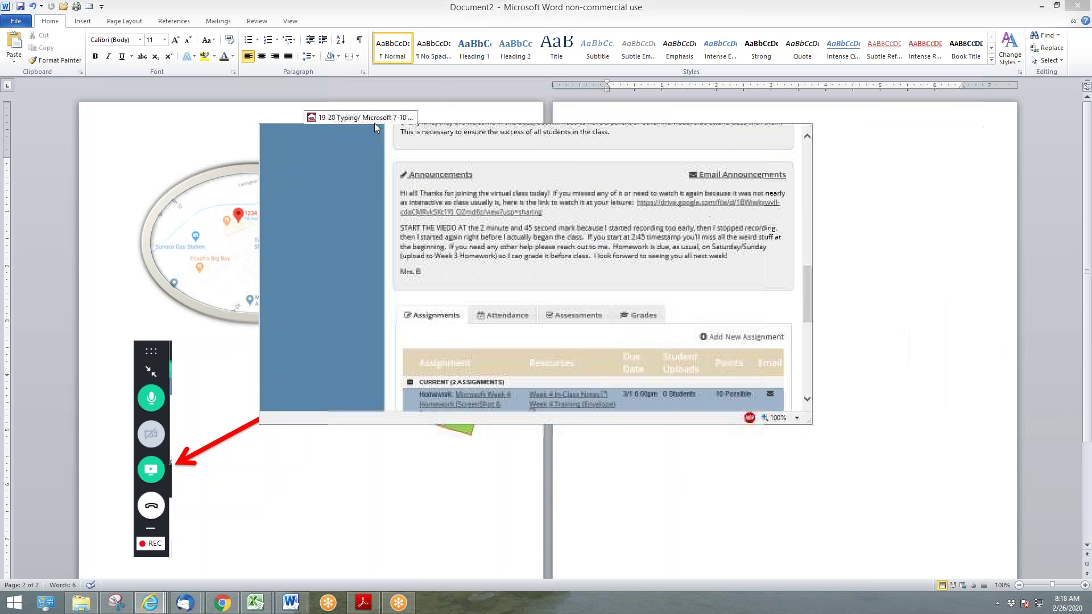
pyautogui.click(780, 86)
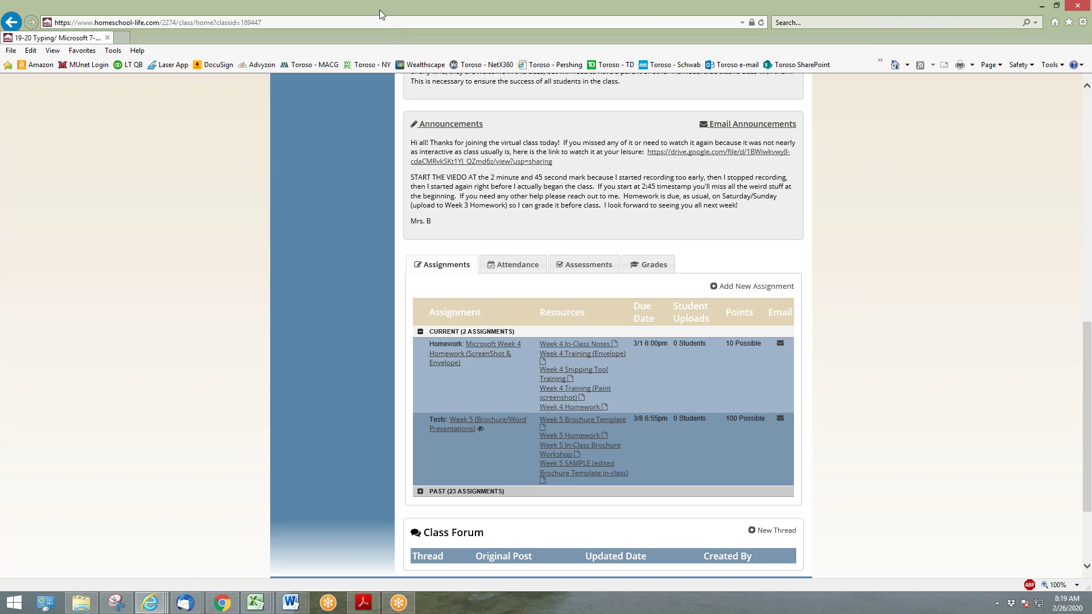
pyautogui.moveTo(380, 9); pyautogui.dragTo(449, 65)
pyautogui.click(660, 29)
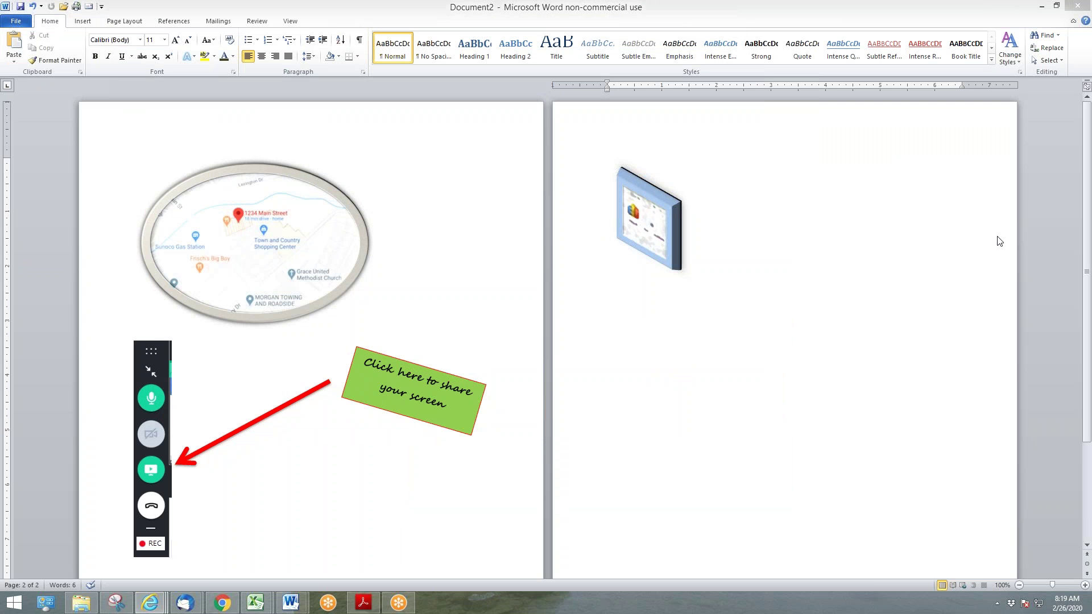